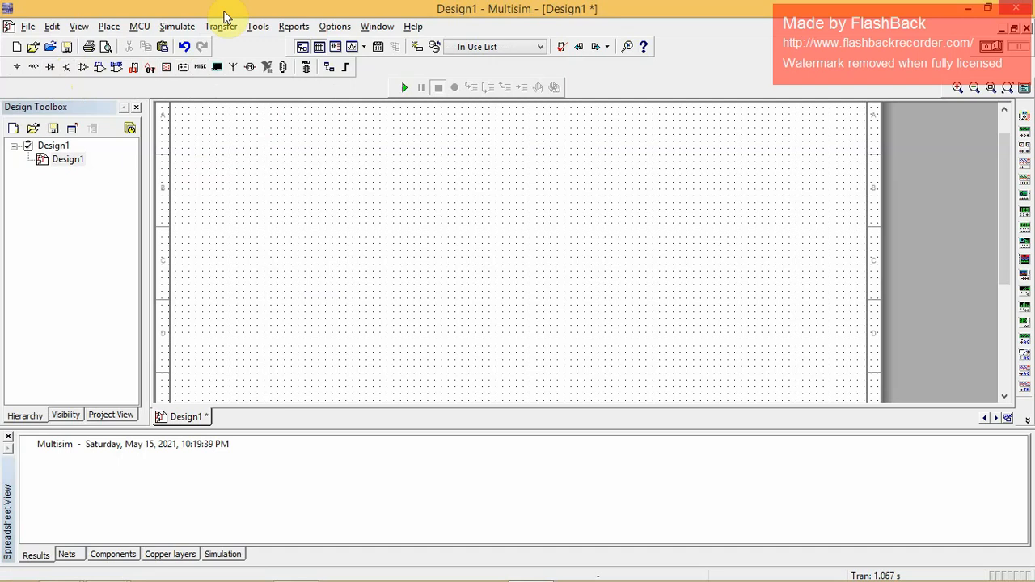
# - Place a DC_POWER source from the POWER_SOURCES family on the upper-left area of the schematic
pyautogui.click(109, 28)
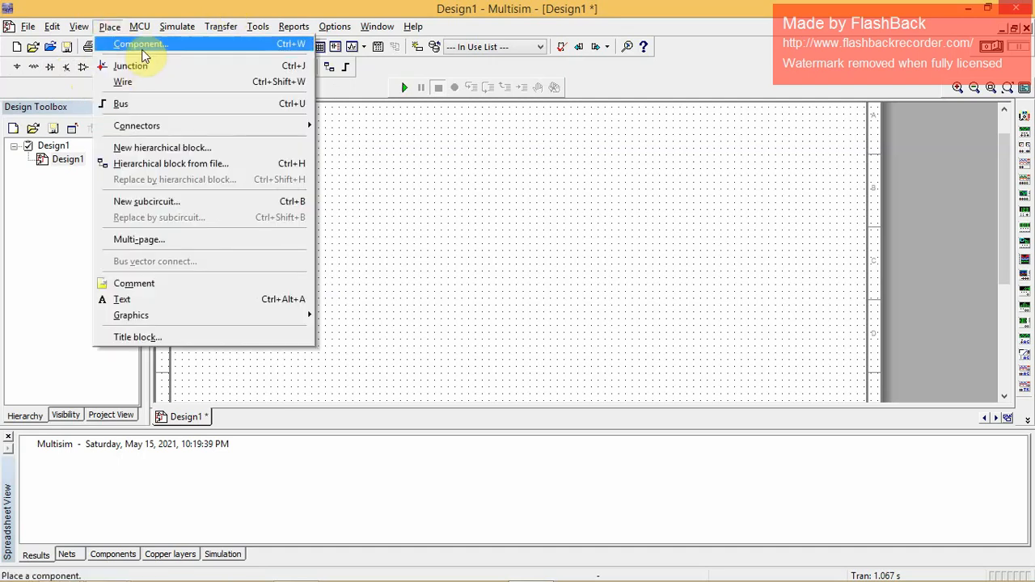
pyautogui.click(139, 45)
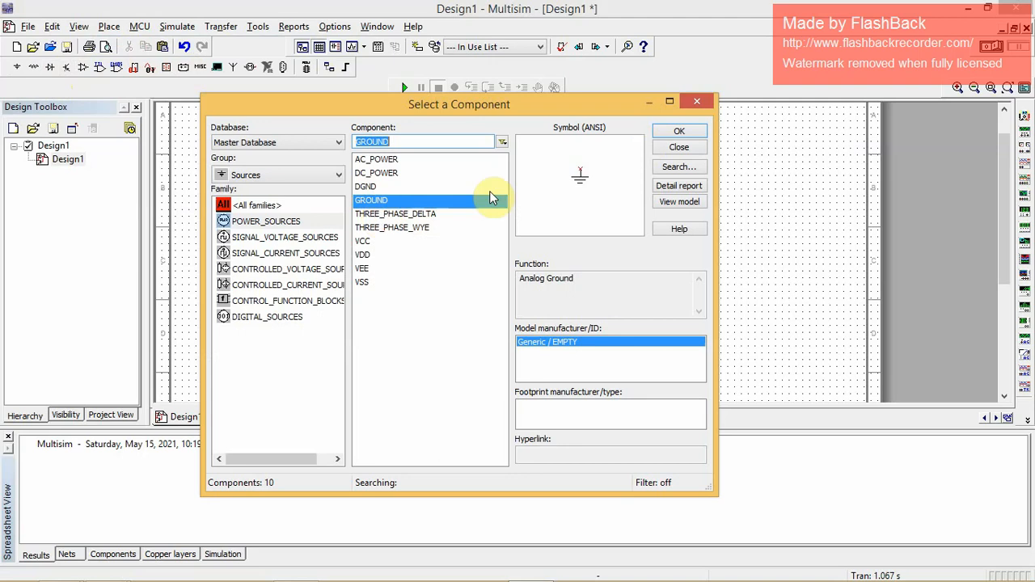
pyautogui.click(363, 174)
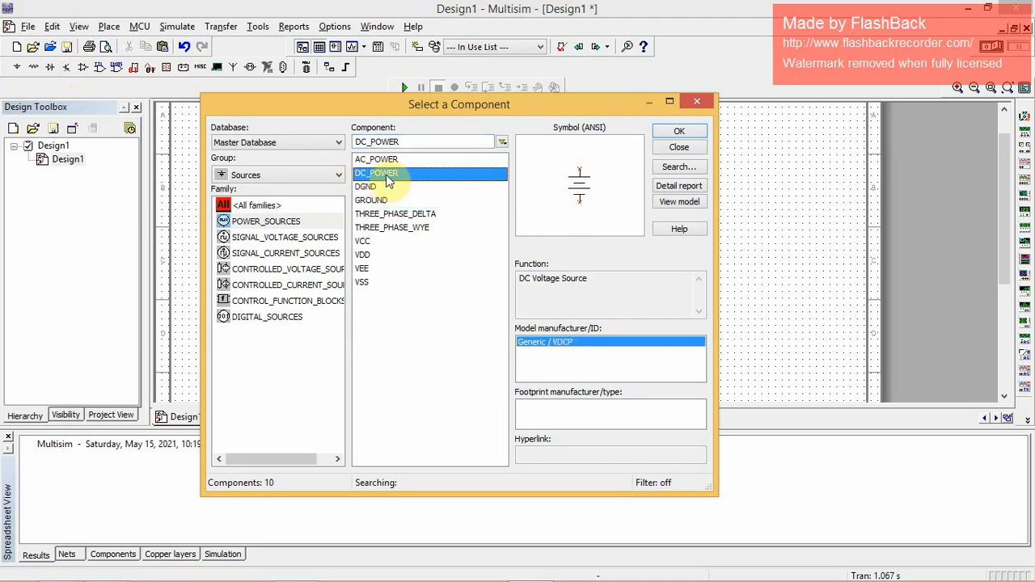
pyautogui.click(691, 130)
pyautogui.click(271, 230)
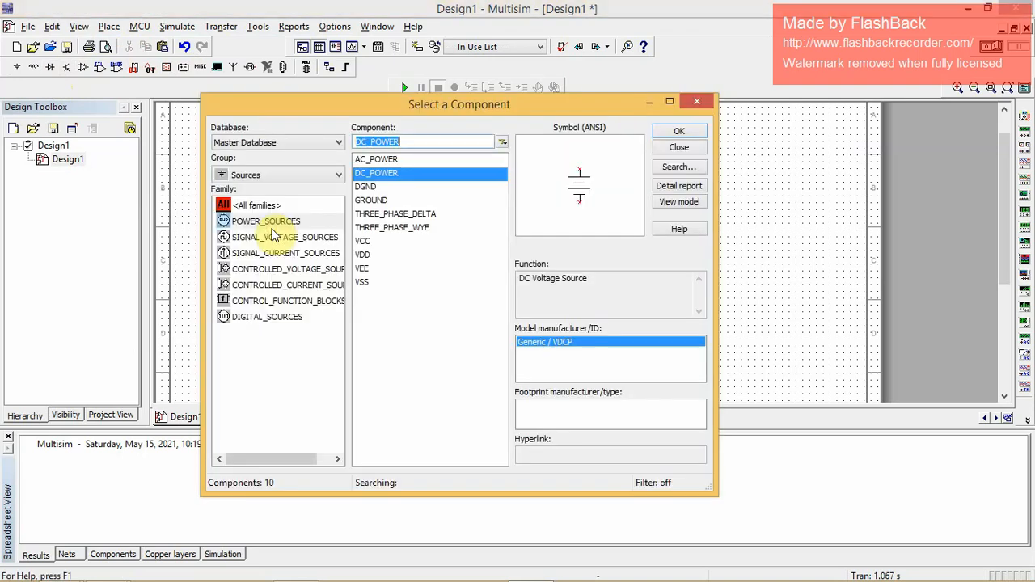
pyautogui.click(700, 105)
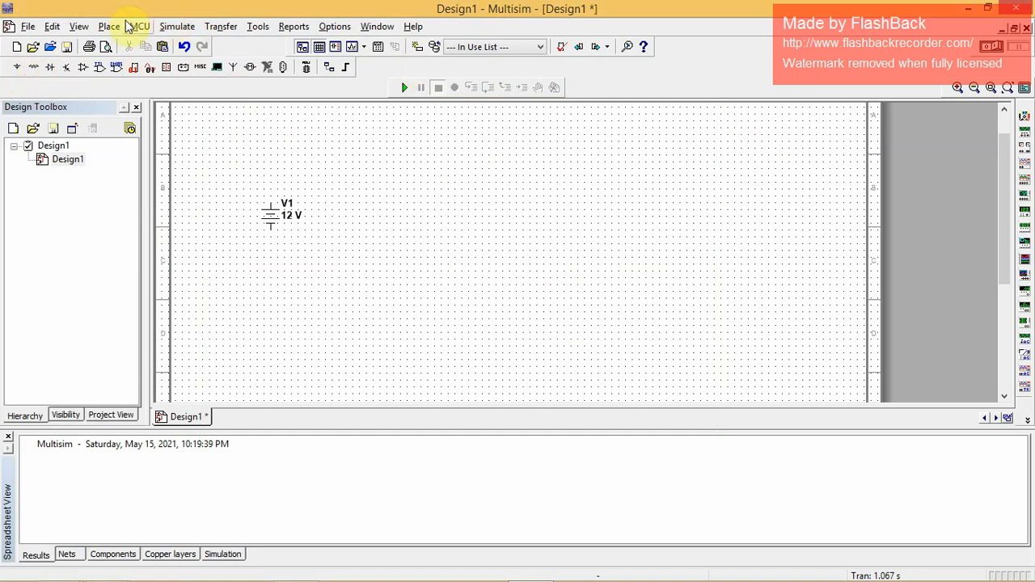
# - Place a 1.0k resistor from the Basic group above and to the right of the DC source
pyautogui.click(32, 69)
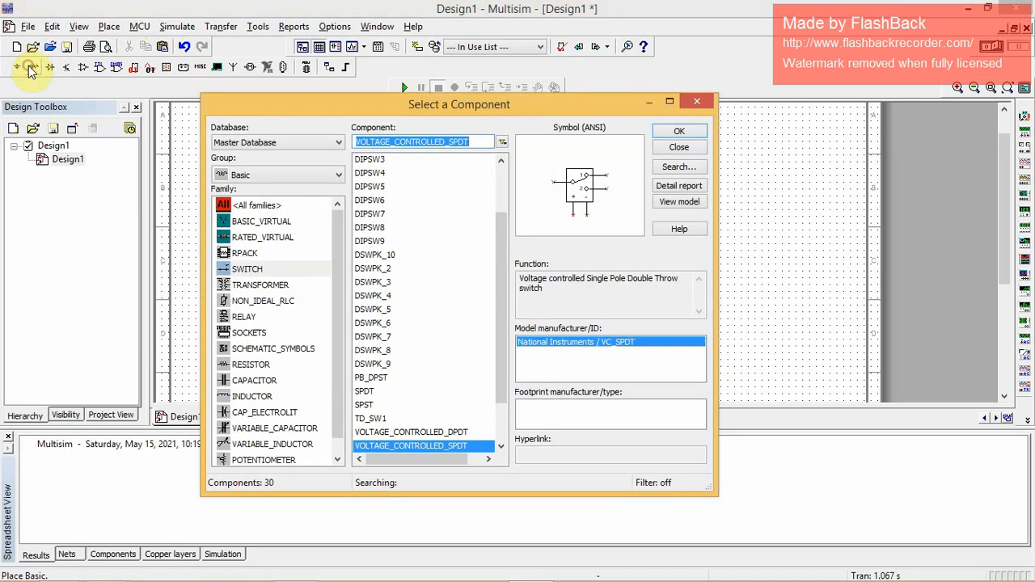
pyautogui.click(239, 179)
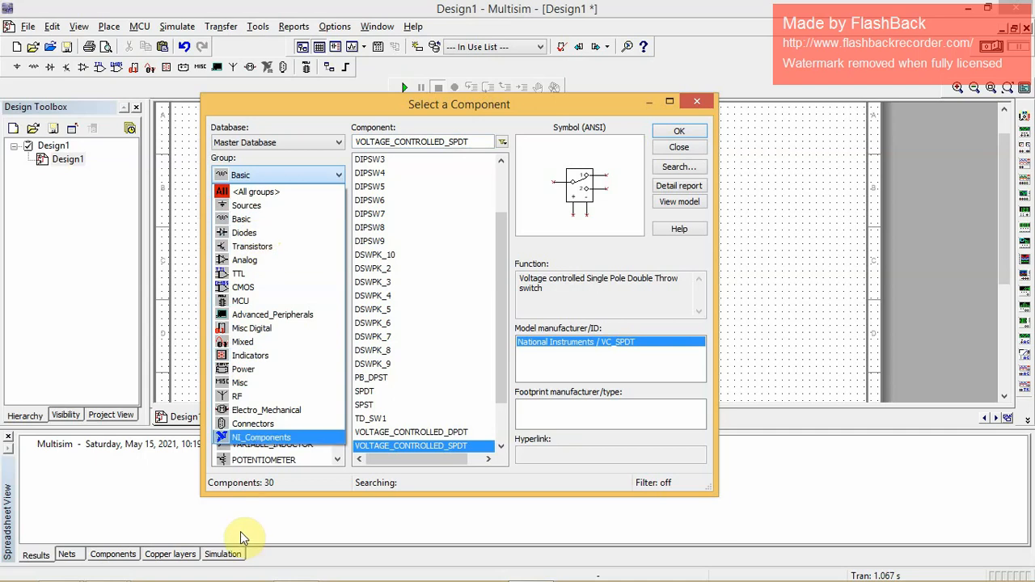
pyautogui.click(241, 218)
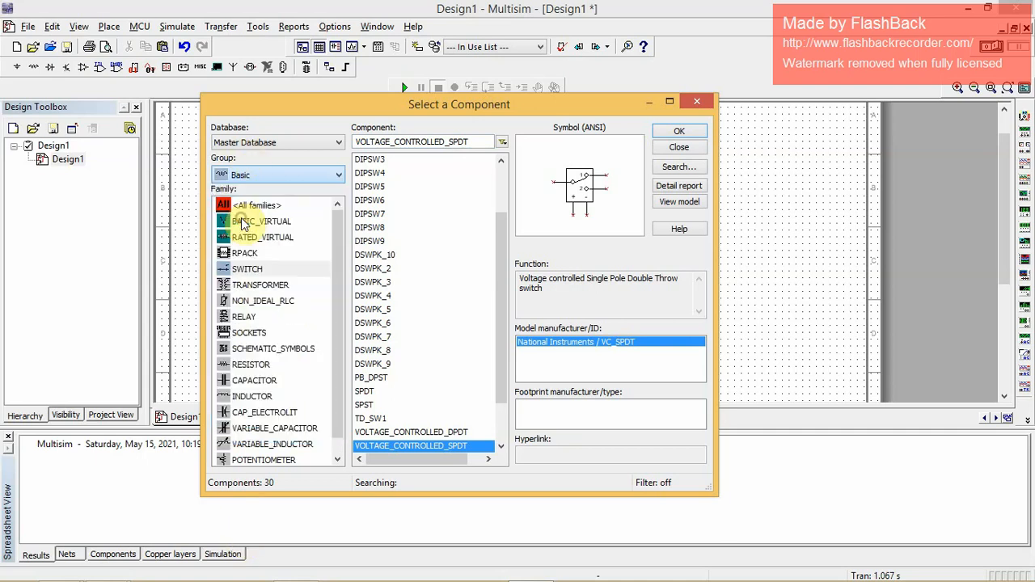
pyautogui.click(257, 365)
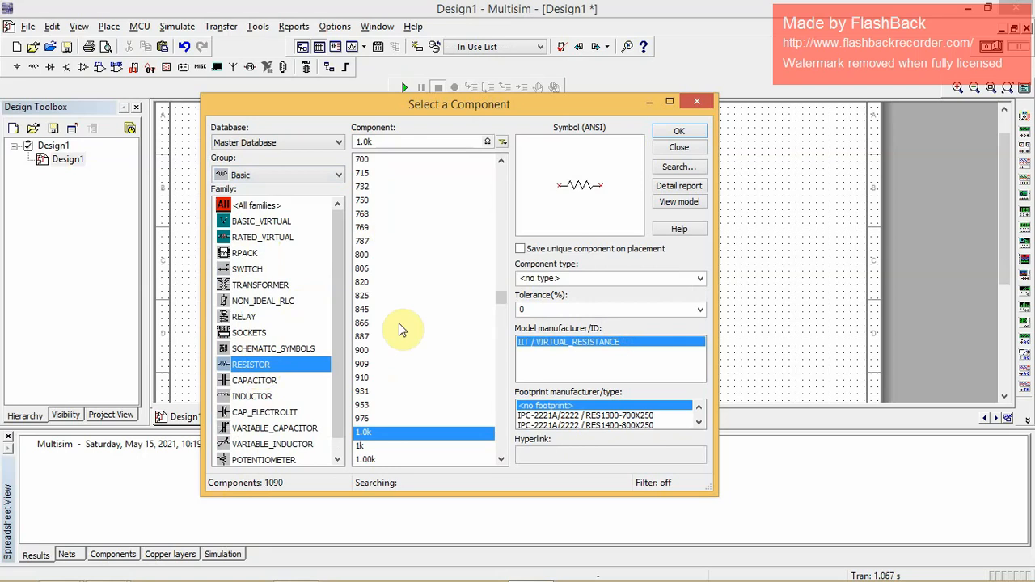
pyautogui.click(679, 145)
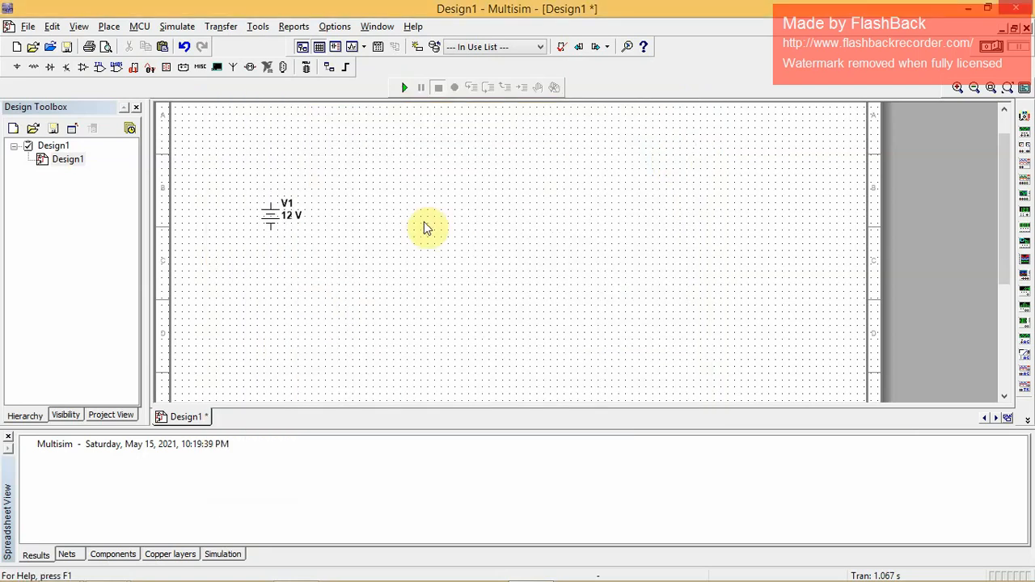
pyautogui.click(386, 170)
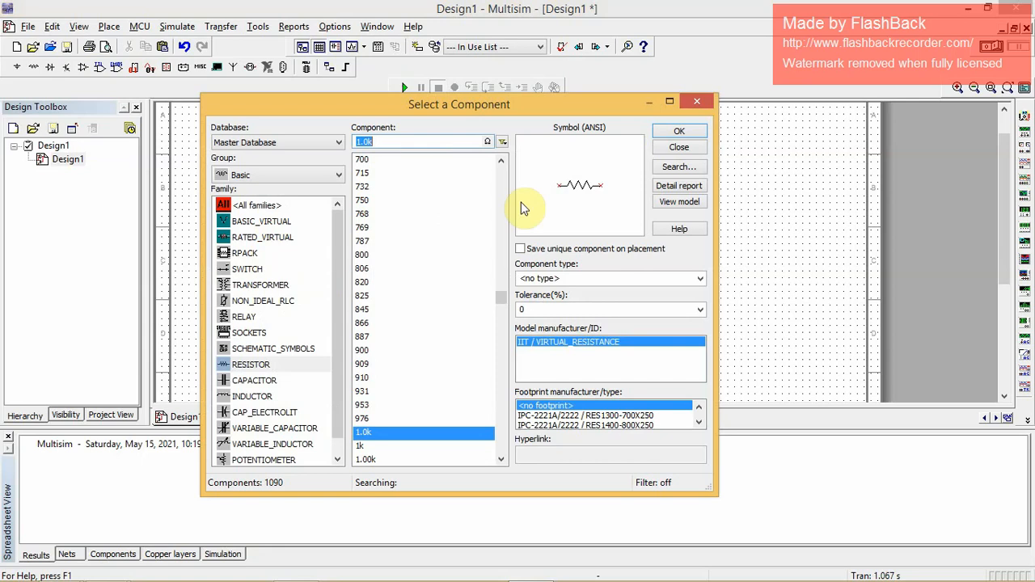
# - Place a horizontal ammeter, AMMETER_H, from the Indicators group below the resistor
pyautogui.moveTo(338, 297); pyautogui.dragTo(339, 328)
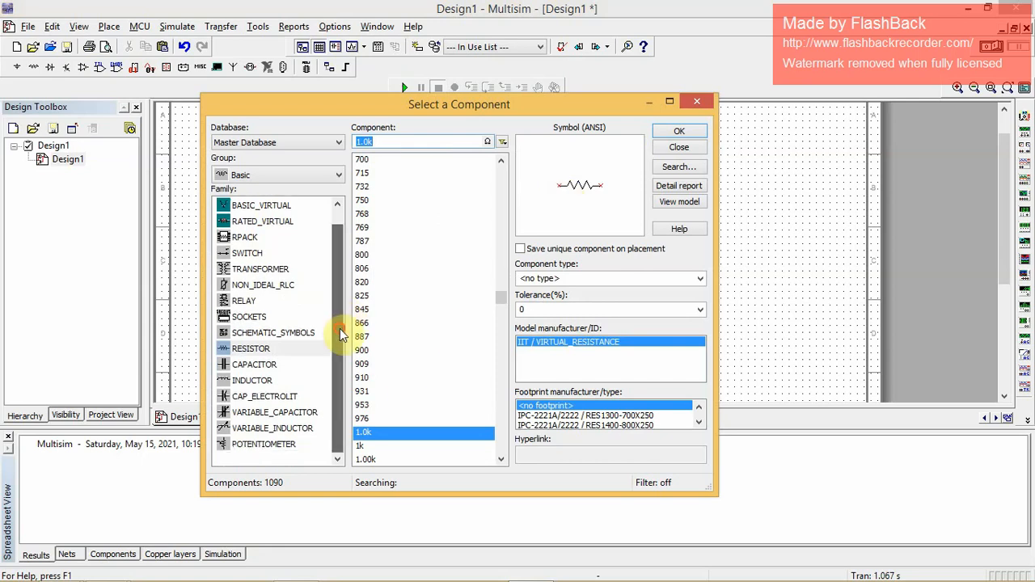
pyautogui.click(339, 175)
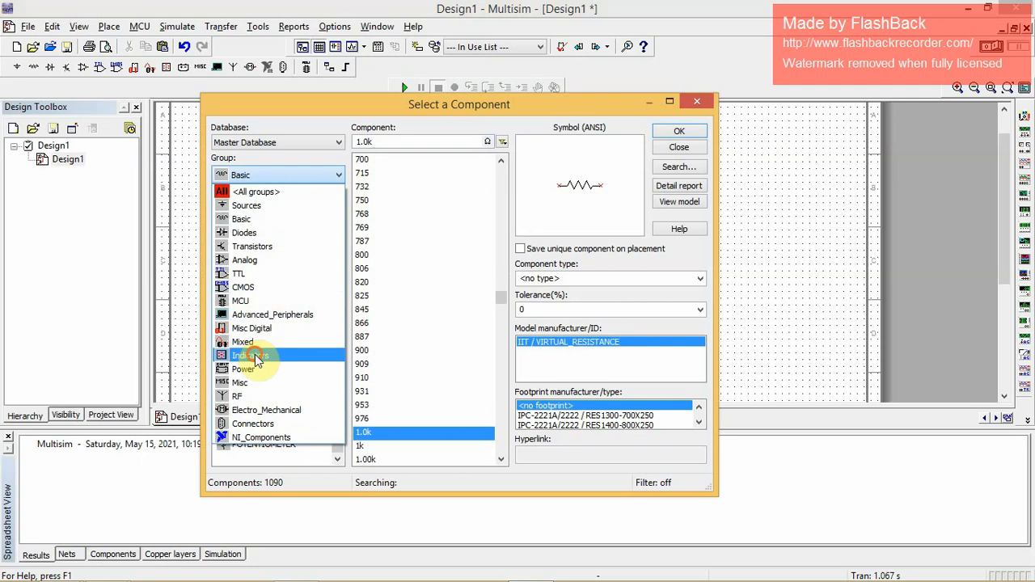
pyautogui.click(253, 355)
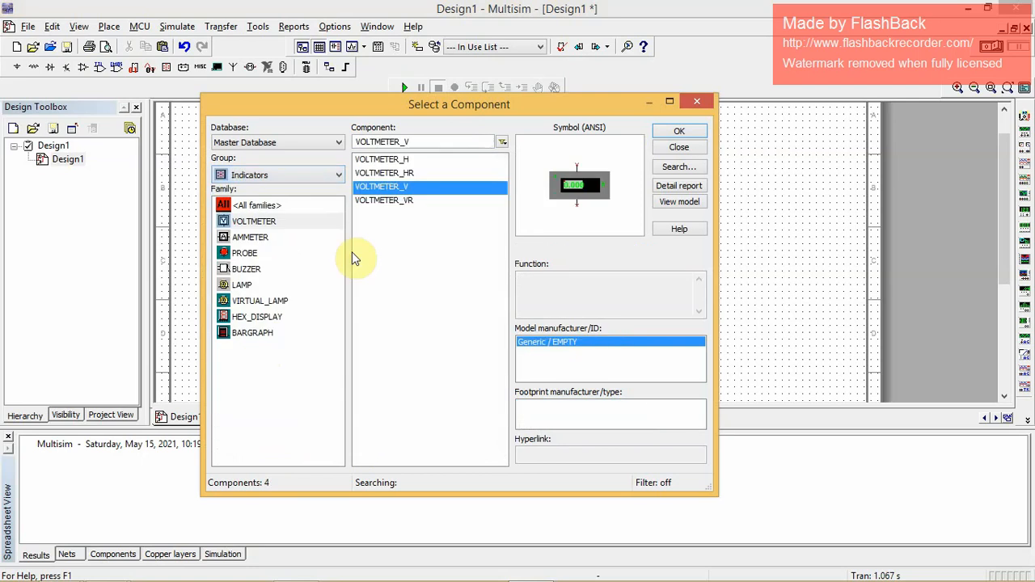
pyautogui.click(262, 237)
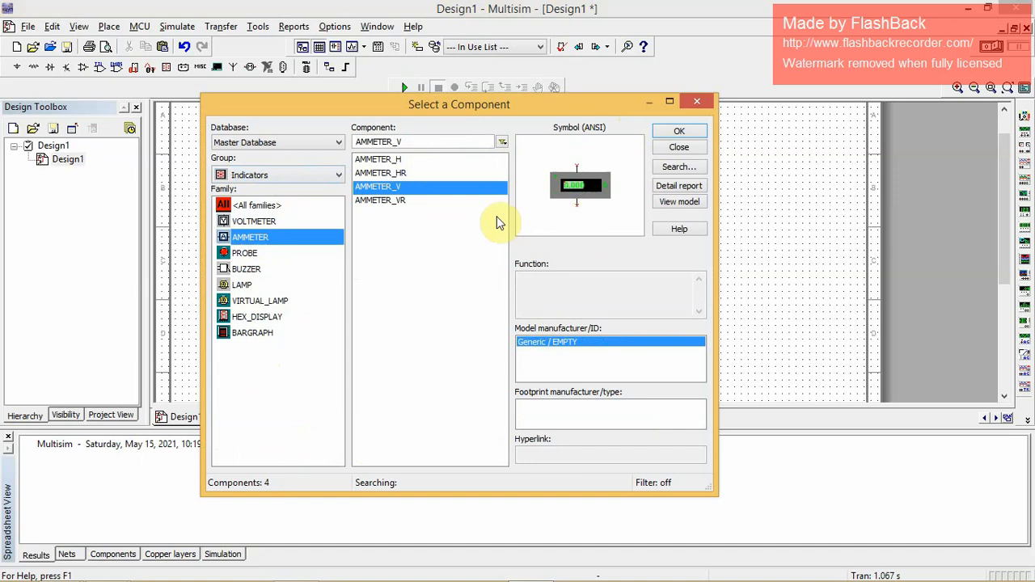
pyautogui.click(379, 159)
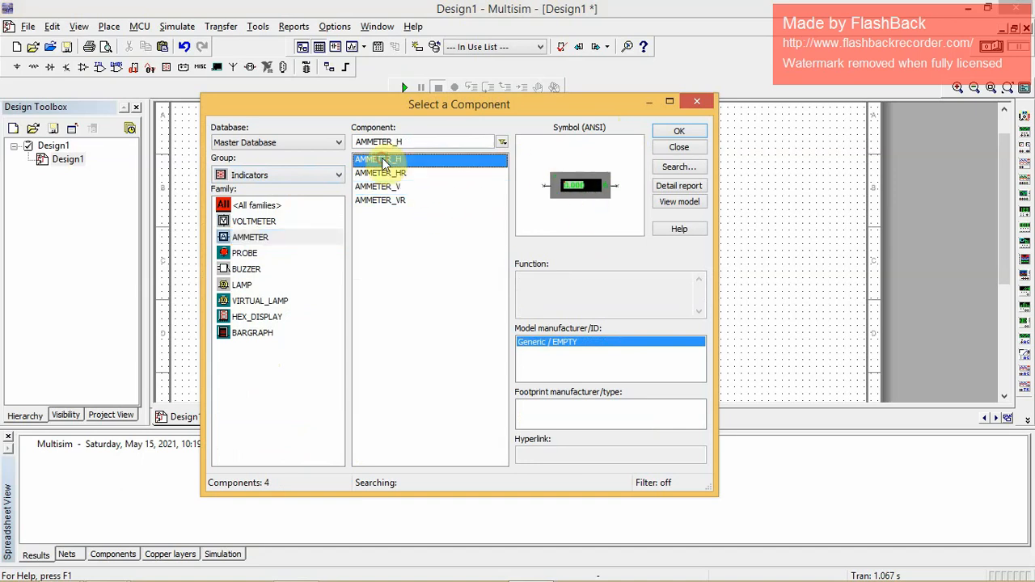
pyautogui.click(679, 132)
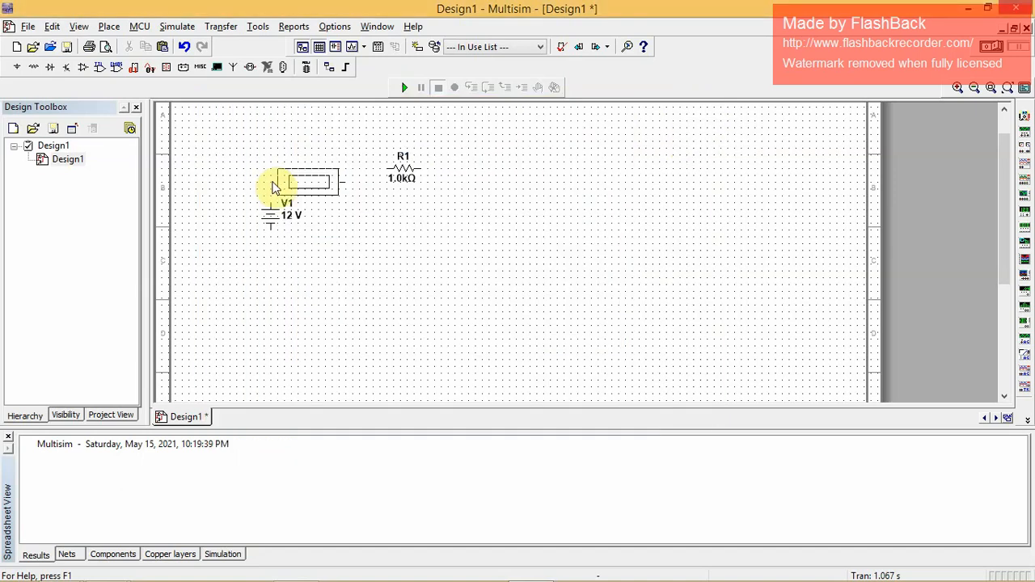
pyautogui.click(349, 245)
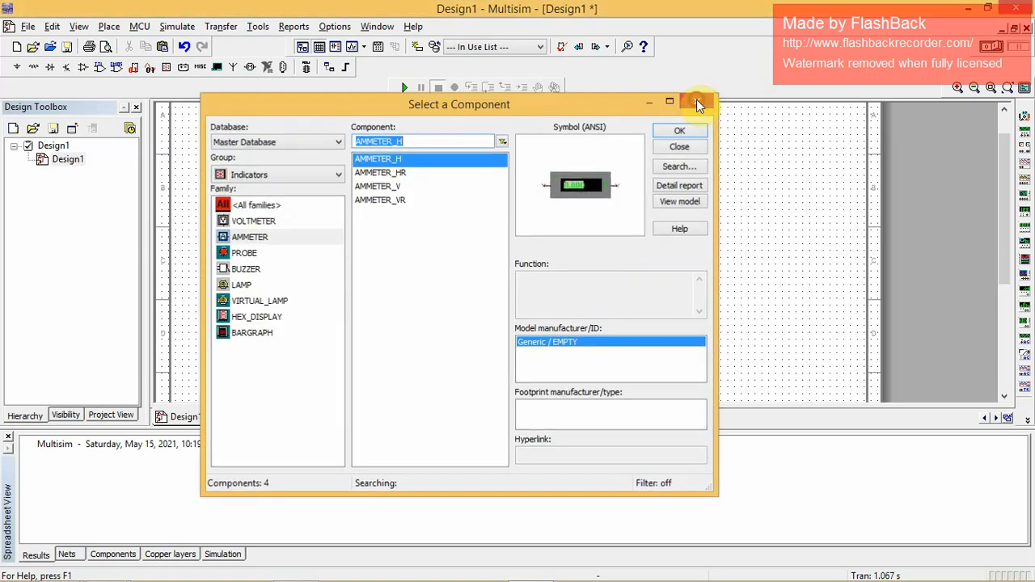
pyautogui.click(696, 101)
# - Rearrange the parts so the ammeter and resistor line up in a row, with the DC source below and to their left
pyautogui.moveTo(269, 220); pyautogui.dragTo(236, 268)
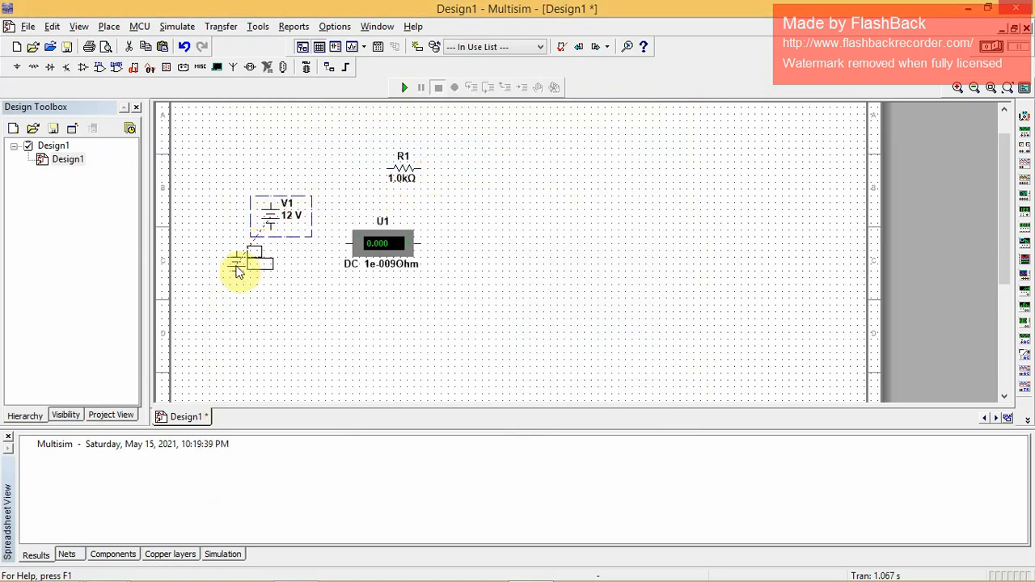
pyautogui.moveTo(398, 173); pyautogui.dragTo(447, 184)
pyautogui.moveTo(390, 241); pyautogui.dragTo(363, 180)
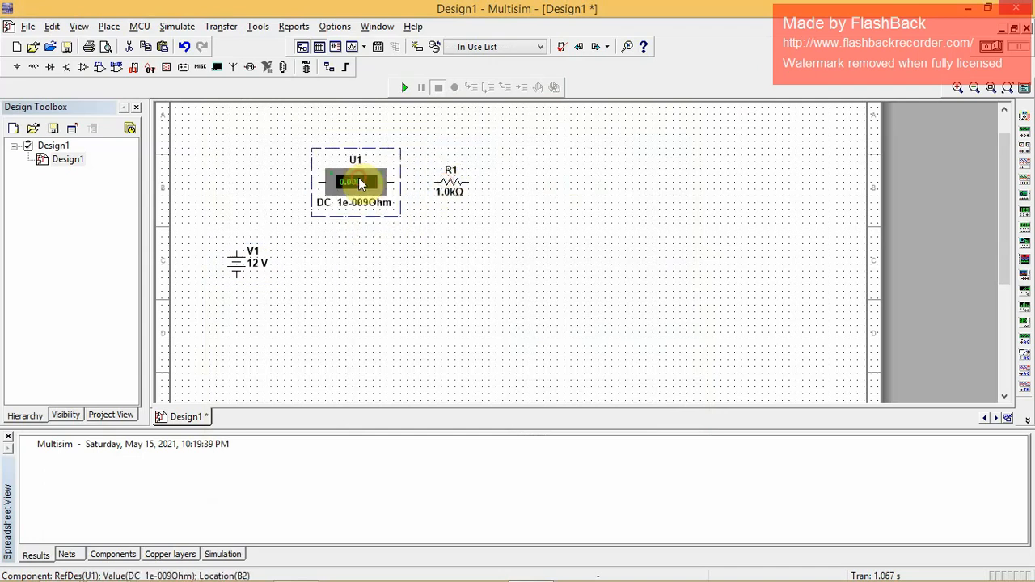
# - Wire the DC source, ammeter and resistor into a closed rectangular series loop returning to the source's negative terminal
pyautogui.click(235, 250)
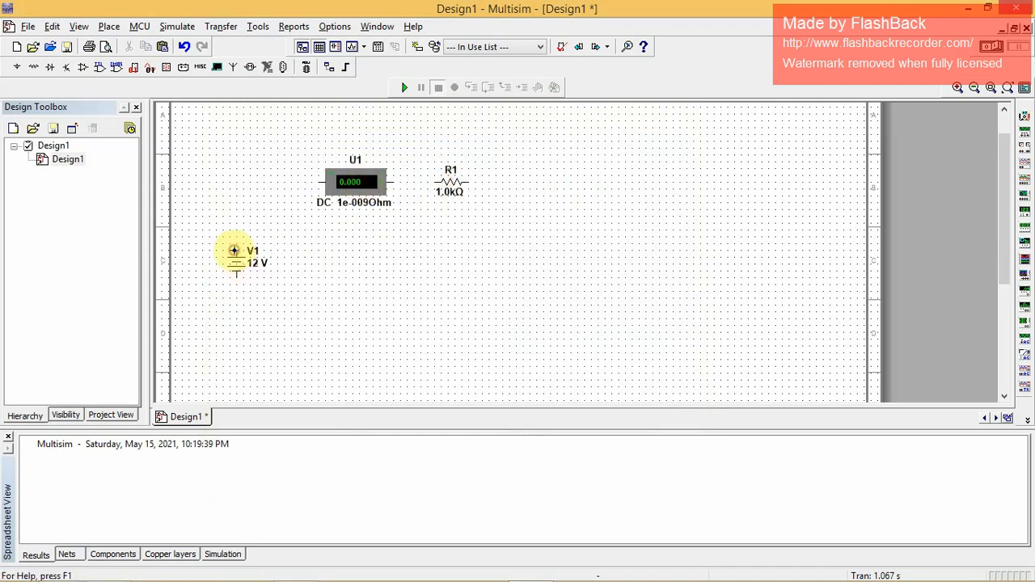
pyautogui.click(394, 183)
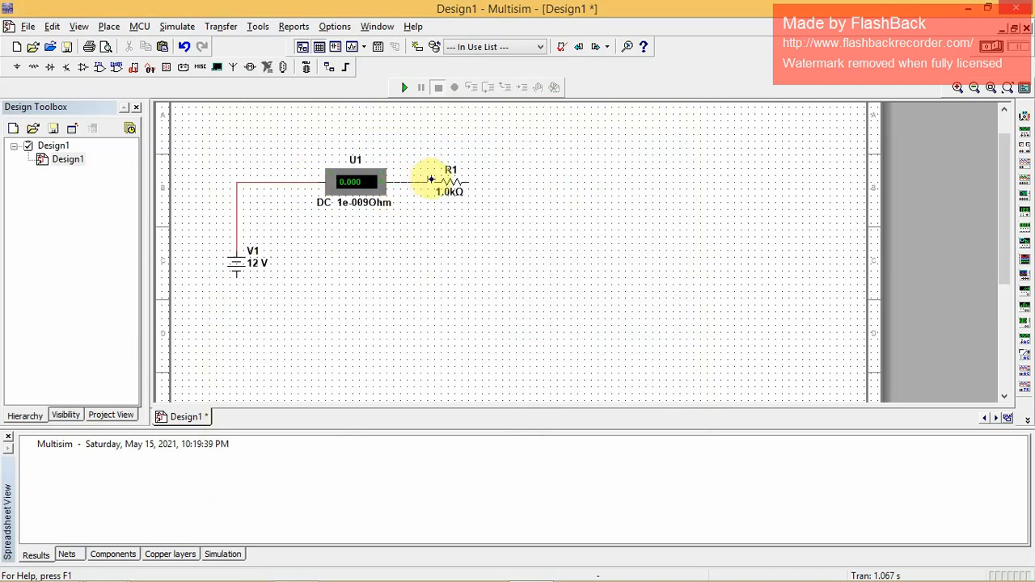
pyautogui.click(435, 181)
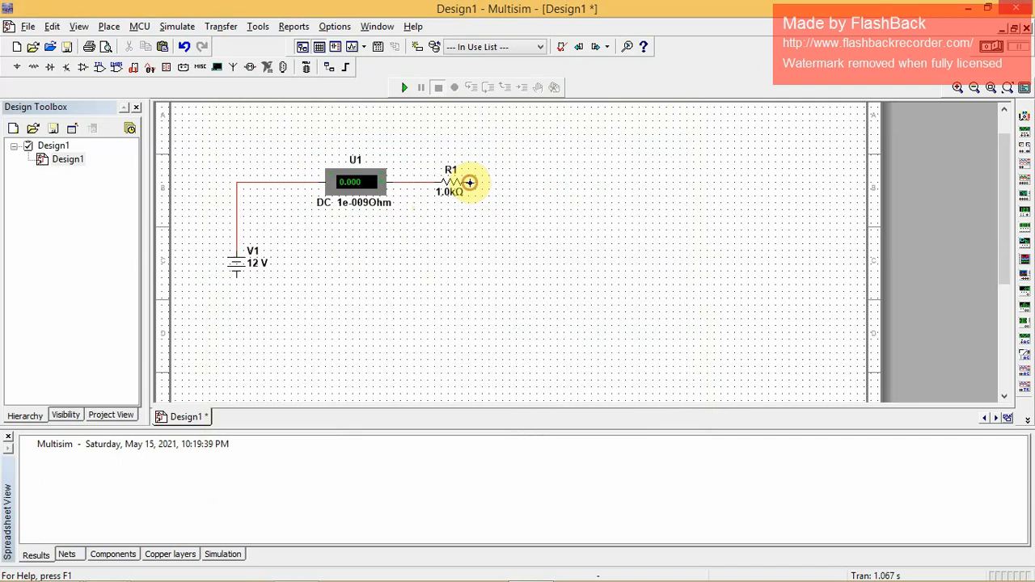
pyautogui.click(470, 183)
pyautogui.click(530, 185)
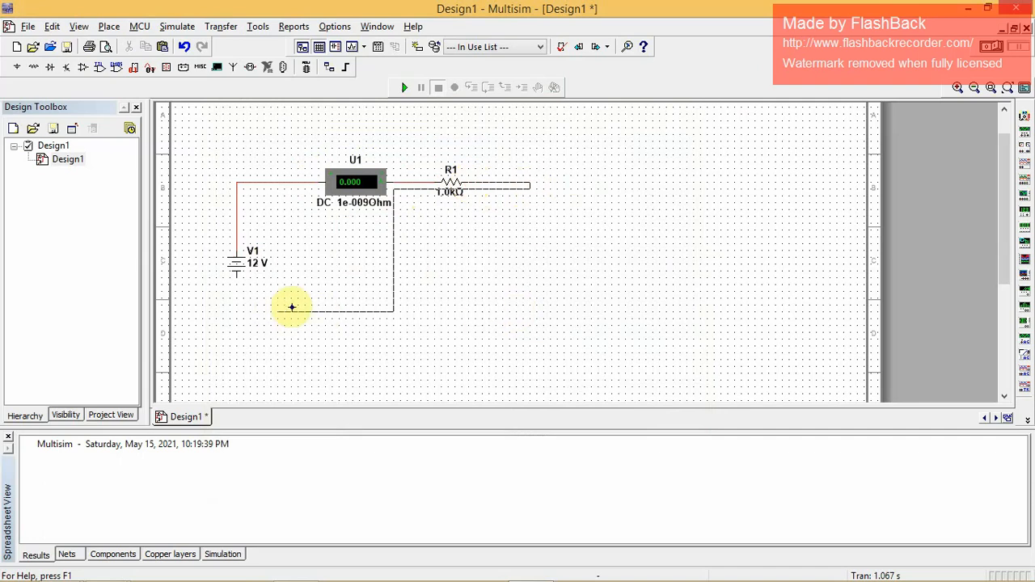
pyautogui.click(530, 319)
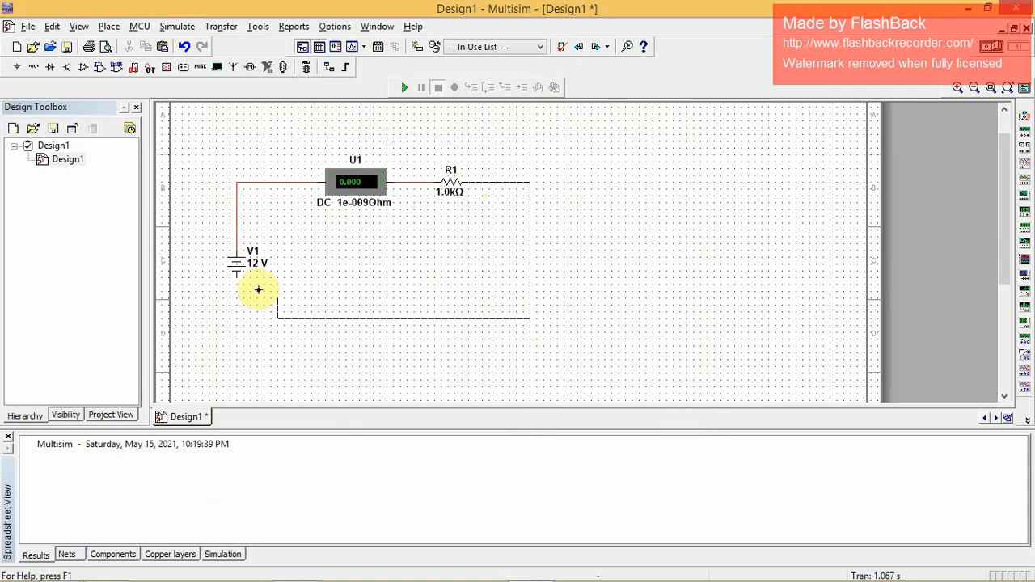
pyautogui.click(238, 279)
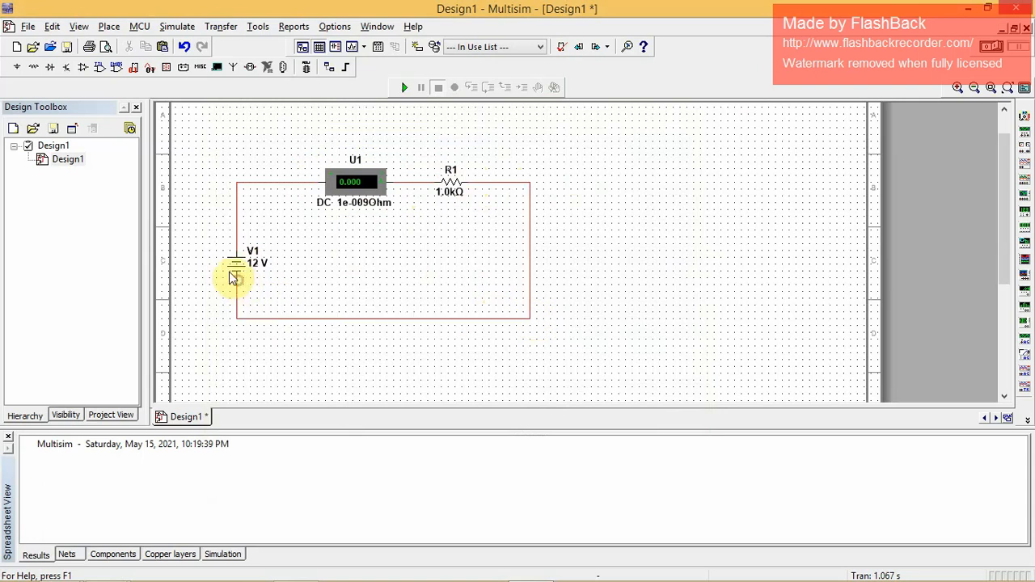
# - Place a GROUND component from the power sources on the loop's bottom wire
pyautogui.click(16, 68)
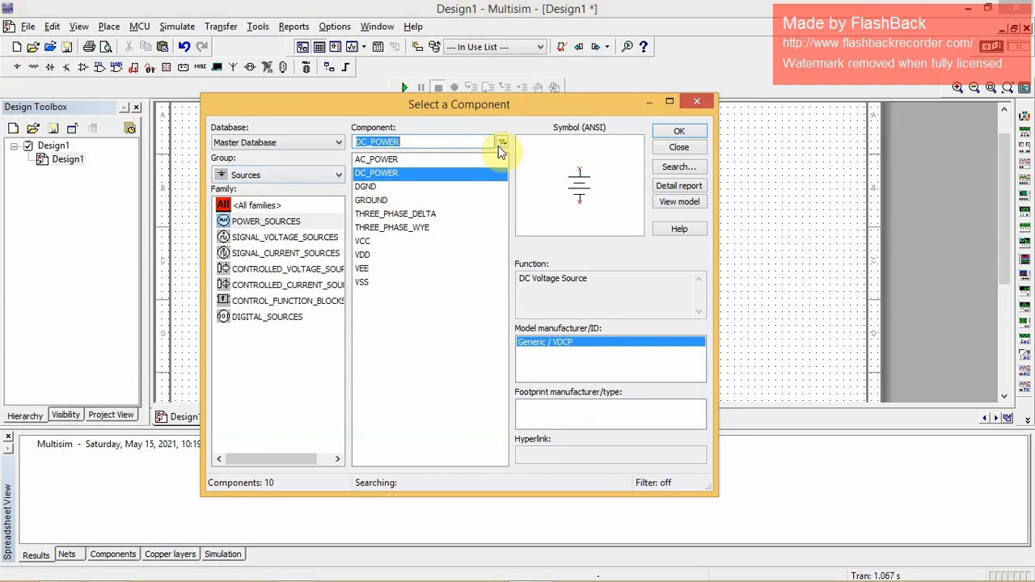
pyautogui.click(377, 201)
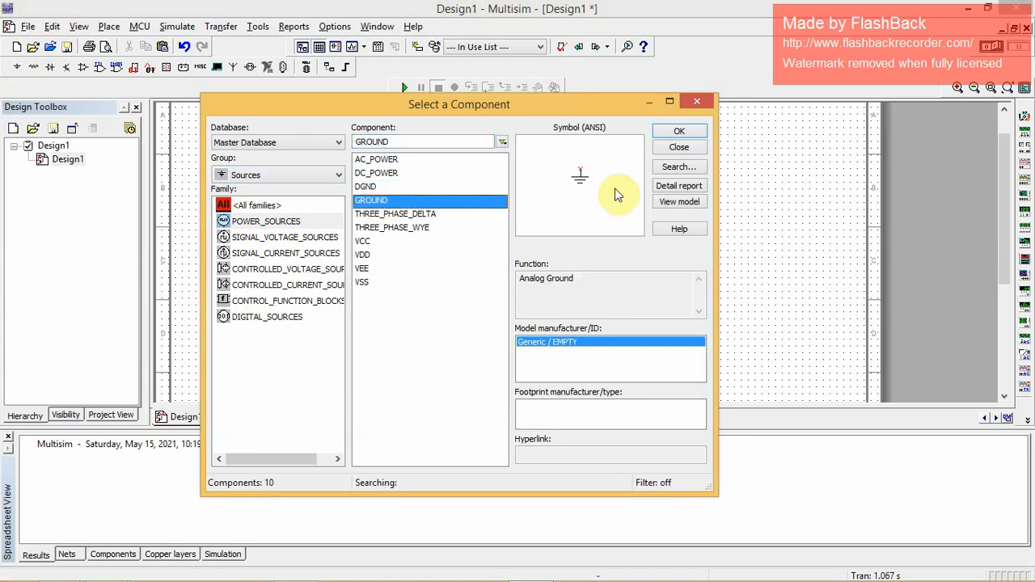
pyautogui.click(679, 133)
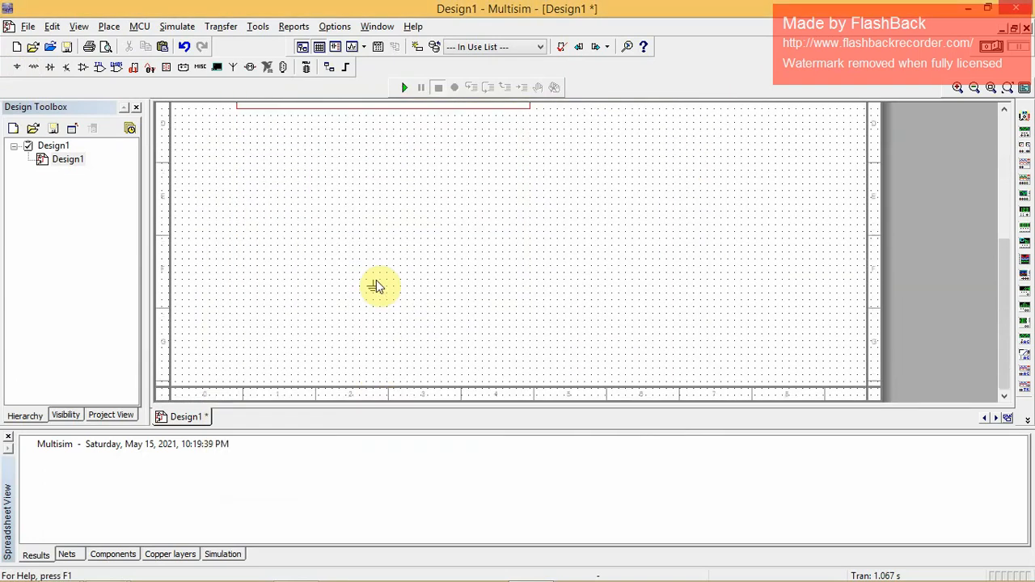
pyautogui.scroll(3, 381, 142)
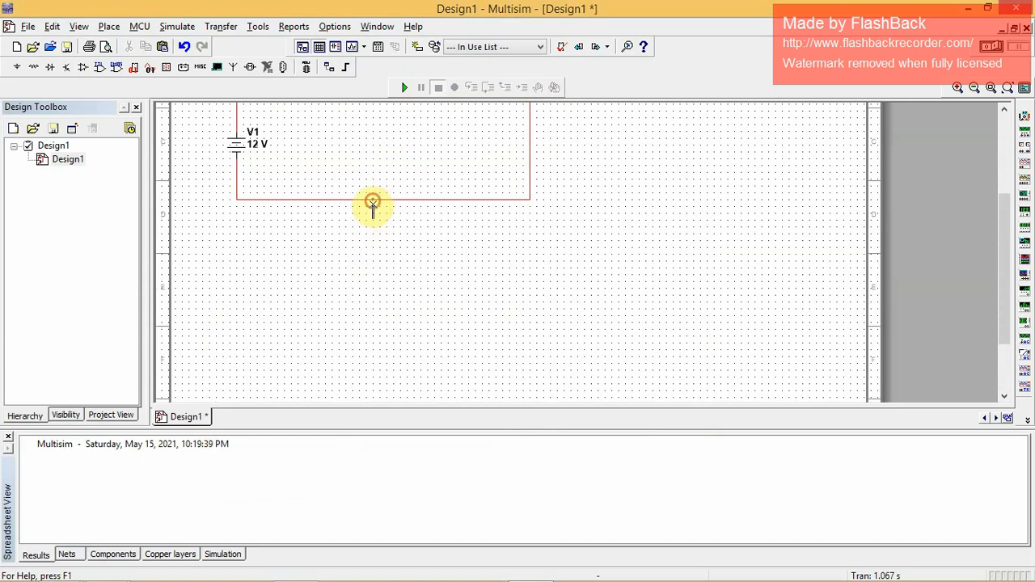
pyautogui.click(372, 203)
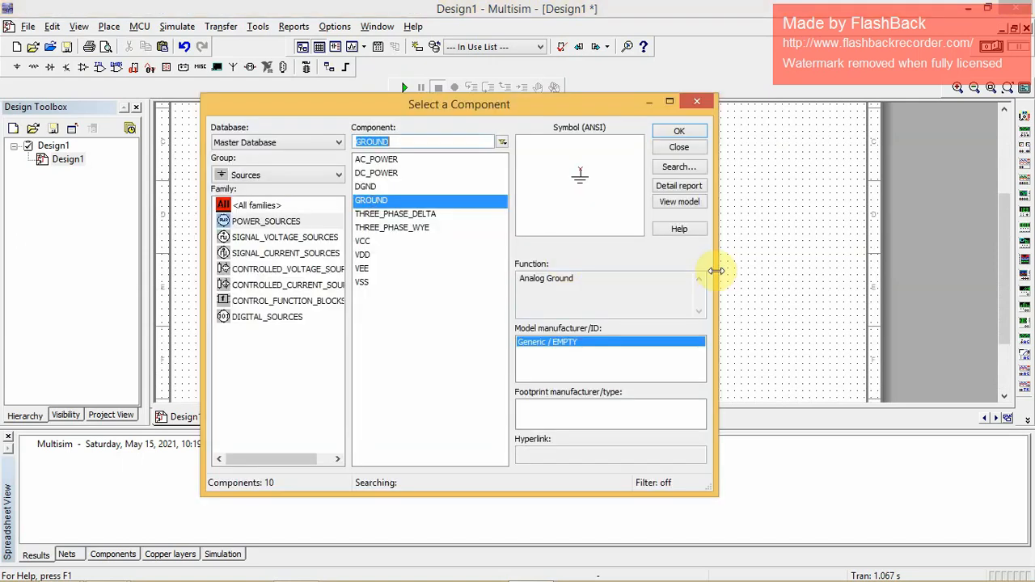
pyautogui.click(698, 101)
pyautogui.moveTo(1001, 229); pyautogui.dragTo(980, 166)
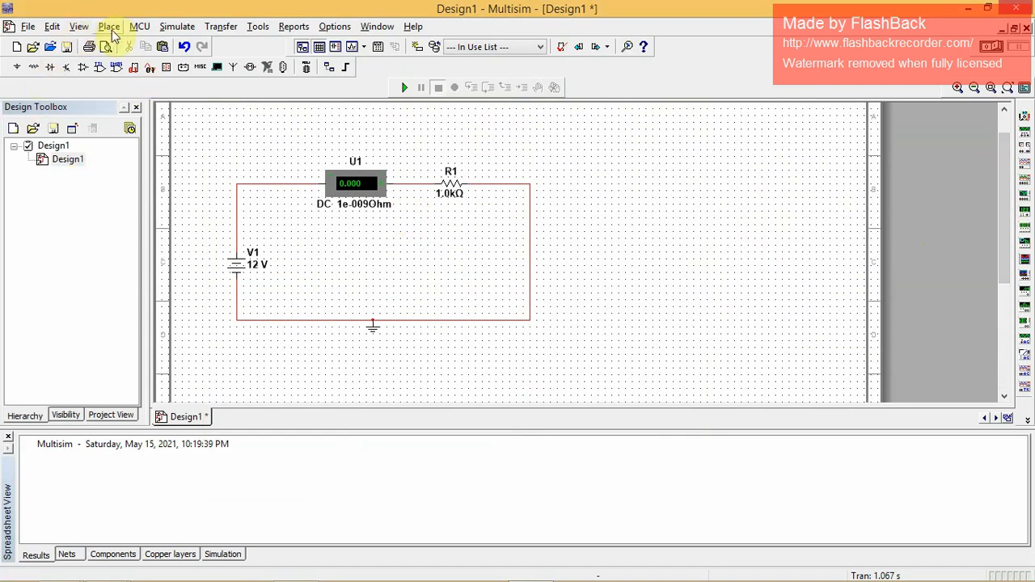
pyautogui.click(17, 69)
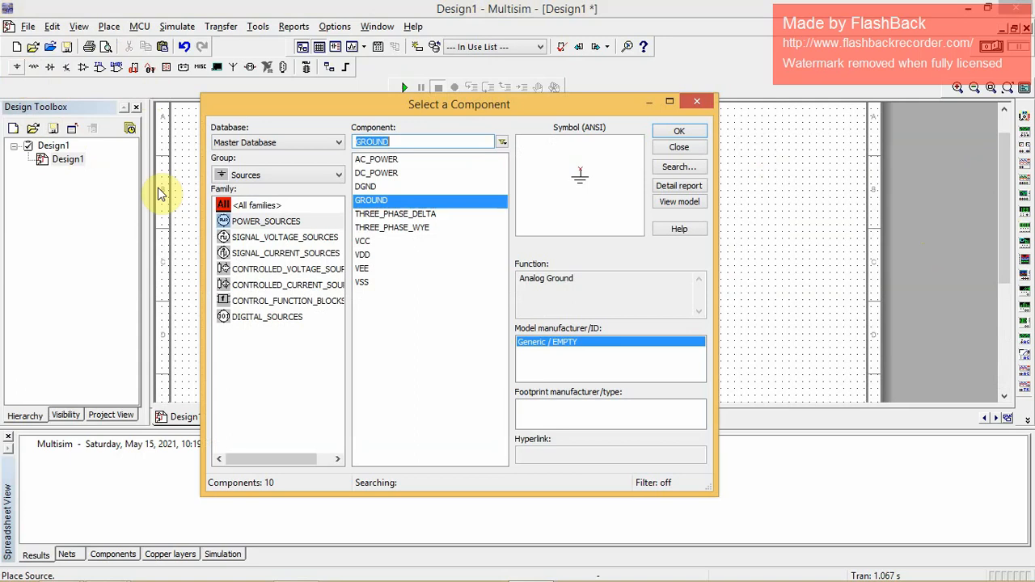
pyautogui.click(283, 178)
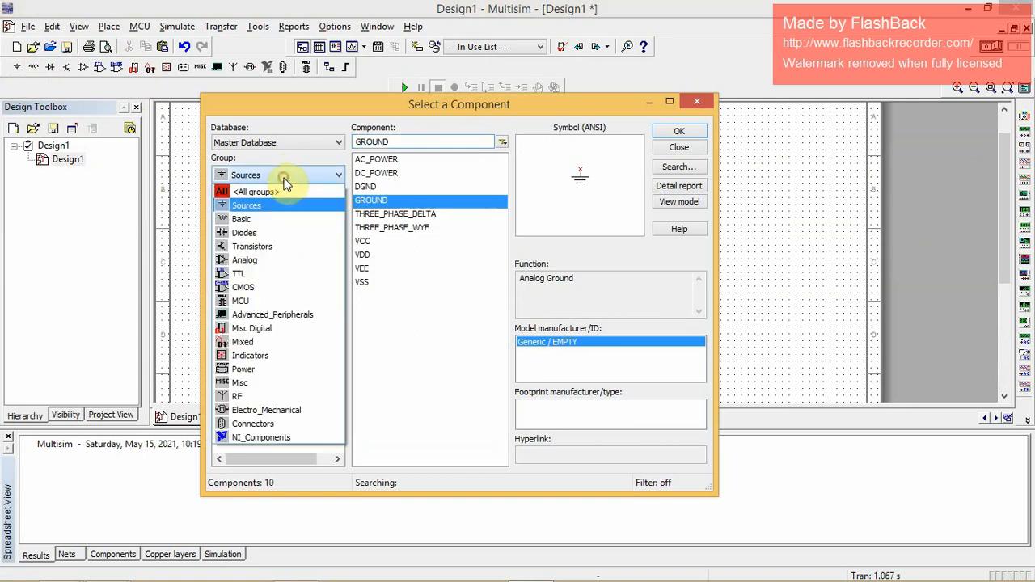
pyautogui.click(257, 355)
pyautogui.click(392, 188)
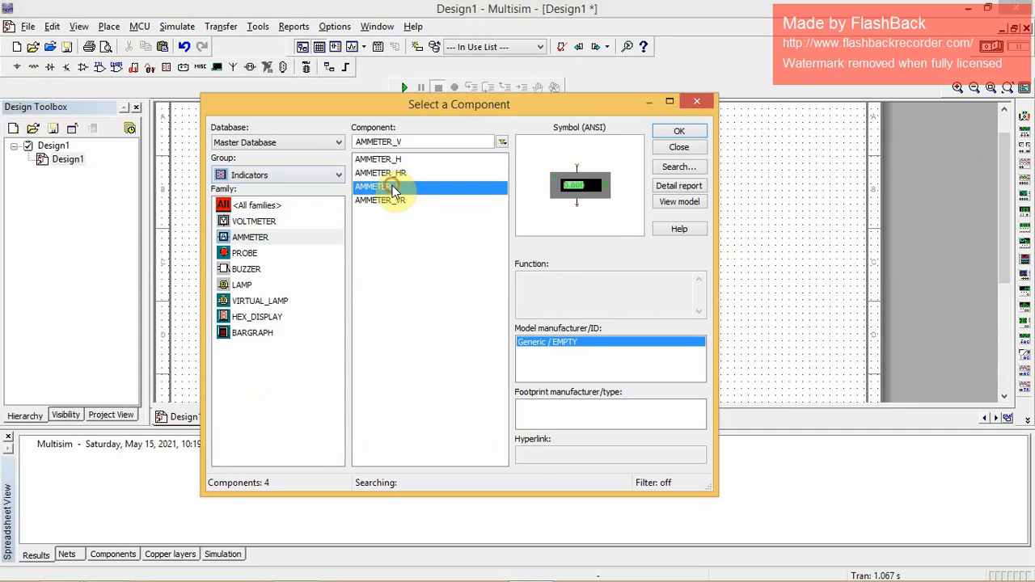
pyautogui.click(679, 132)
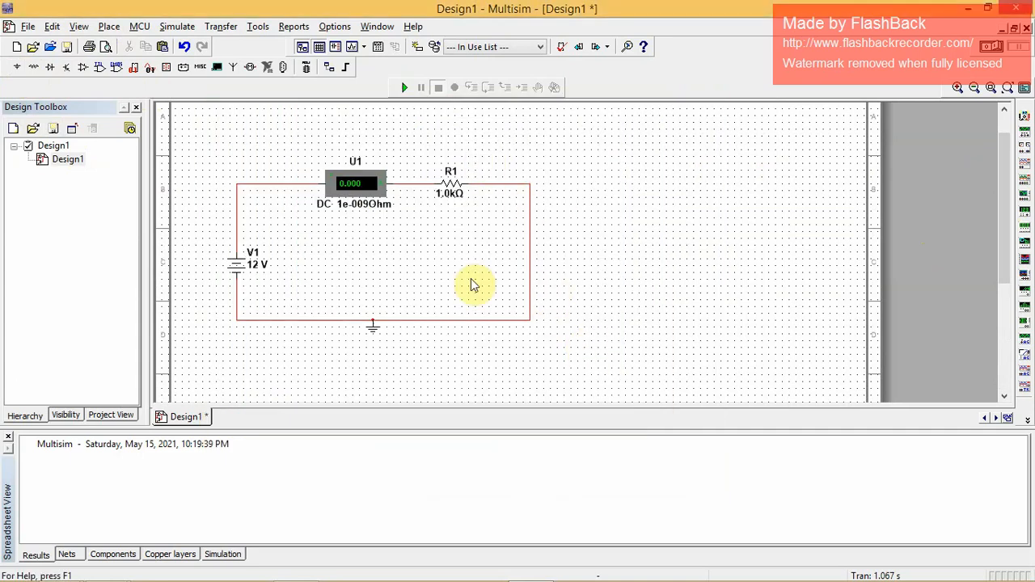
pyautogui.click(467, 300)
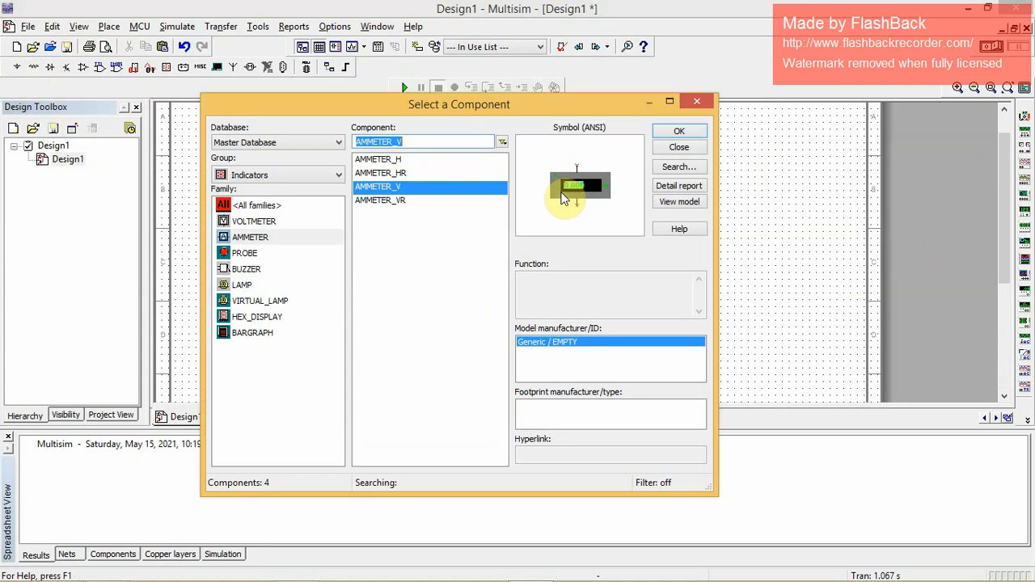
pyautogui.click(697, 103)
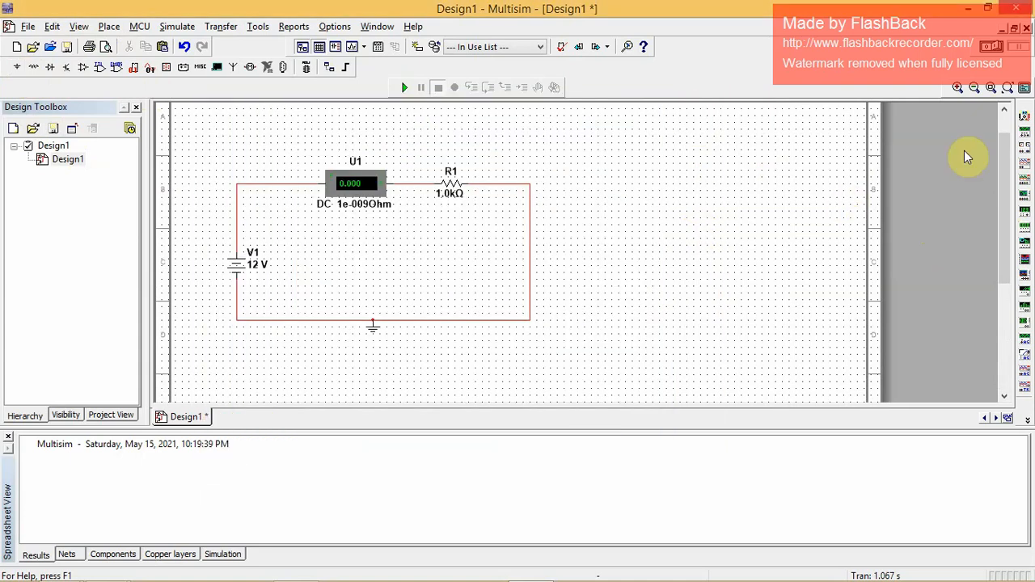
# - Place a multimeter above resistor R1 and wire its positive and negative terminals across the resistor
pyautogui.click(1025, 118)
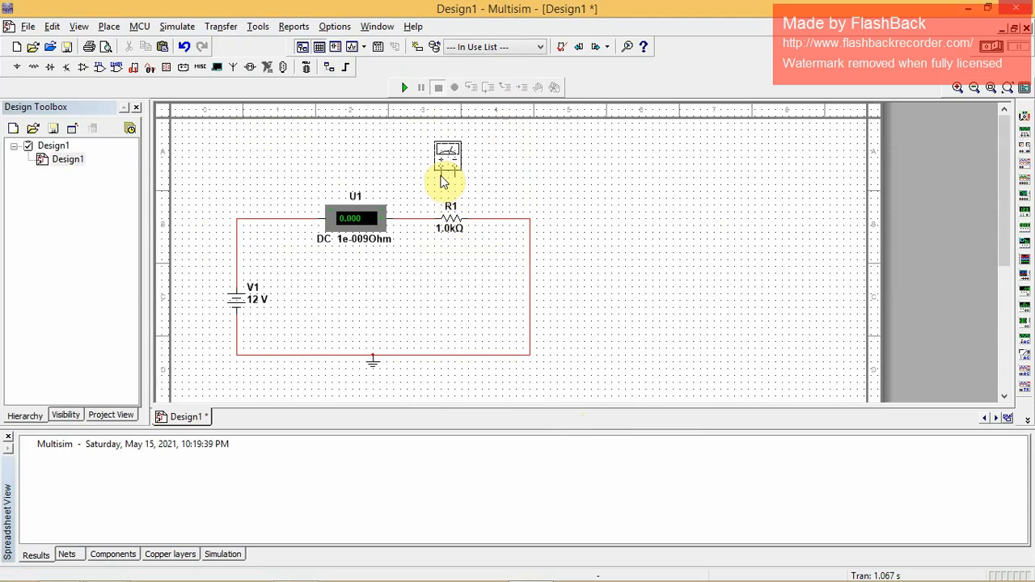
pyautogui.click(440, 155)
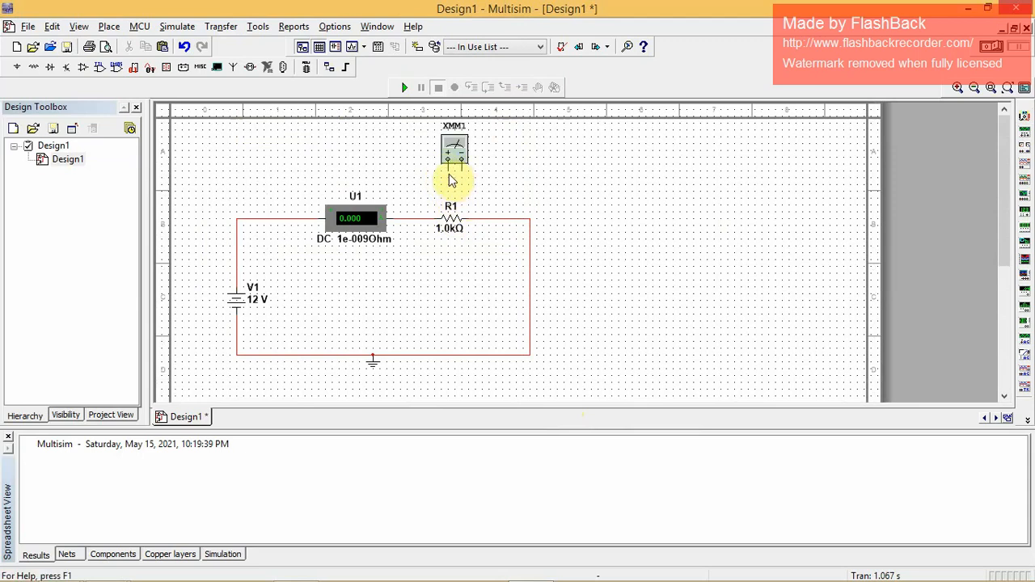
pyautogui.click(448, 170)
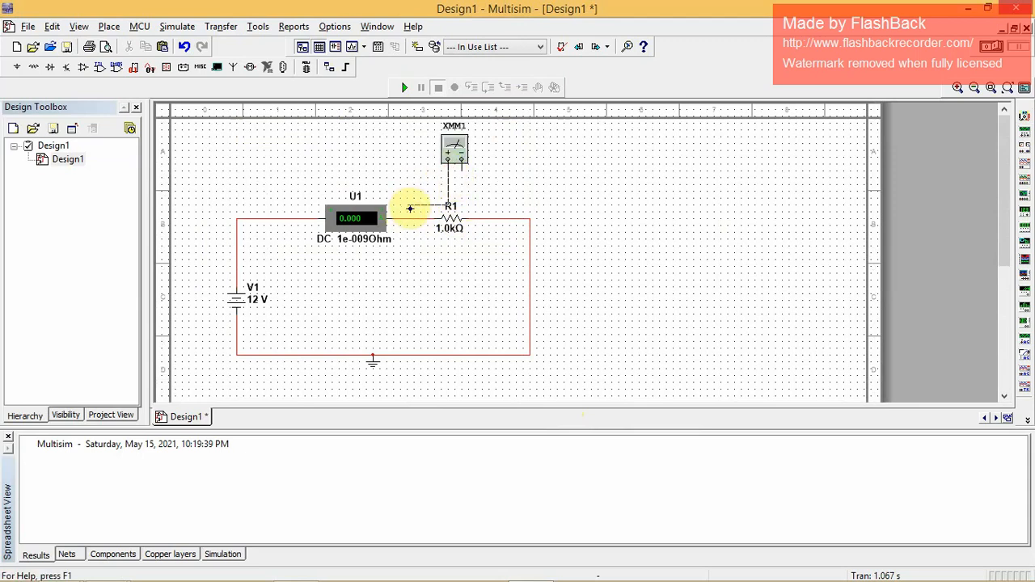
pyautogui.click(462, 169)
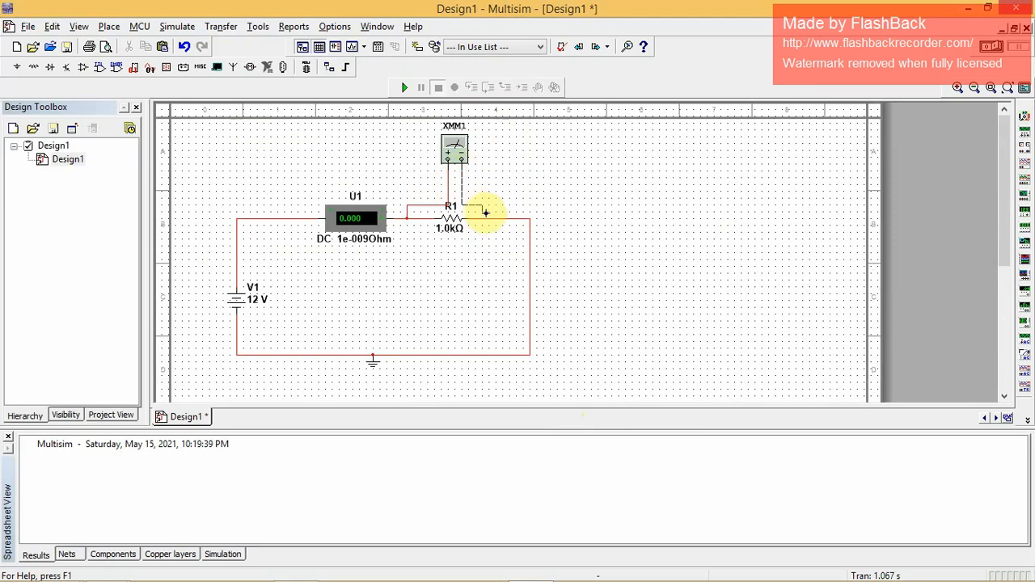
pyautogui.click(487, 217)
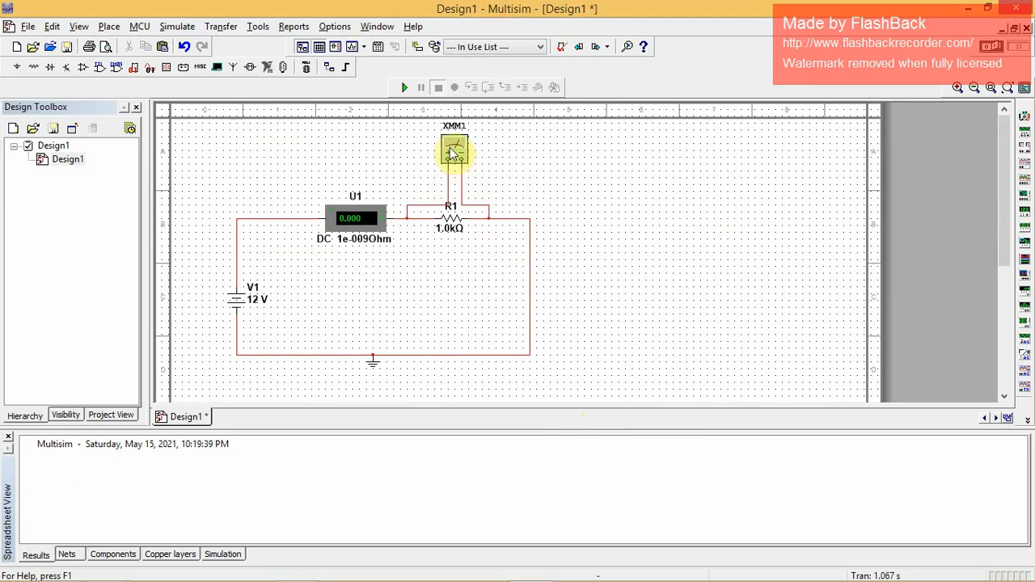
# - Run the simulation with the multimeter in DC voltage mode to read the voltage across R1, stop it and close the meter's display
pyautogui.doubleClick(452, 152)
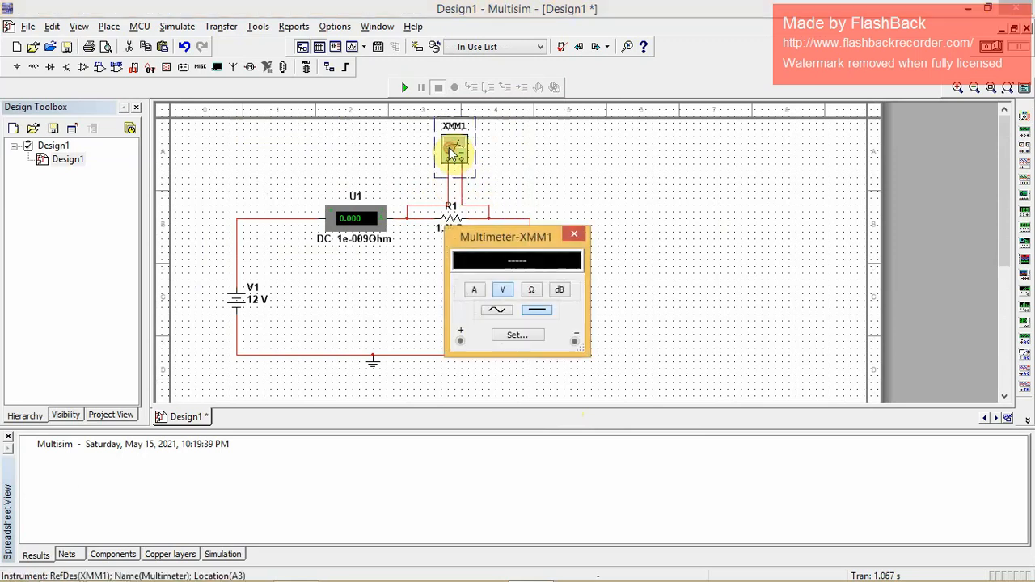
pyautogui.click(502, 291)
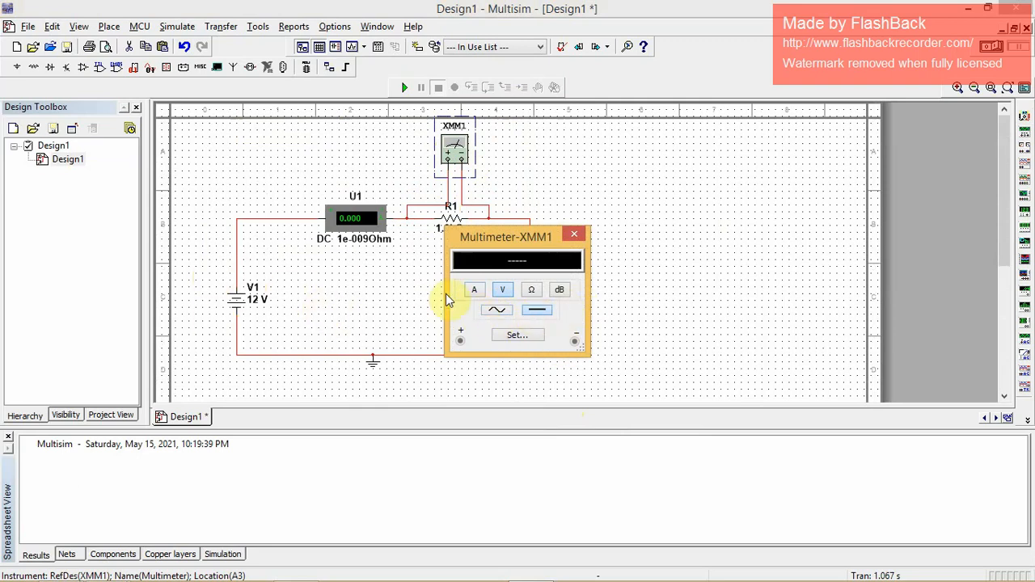
pyautogui.click(403, 89)
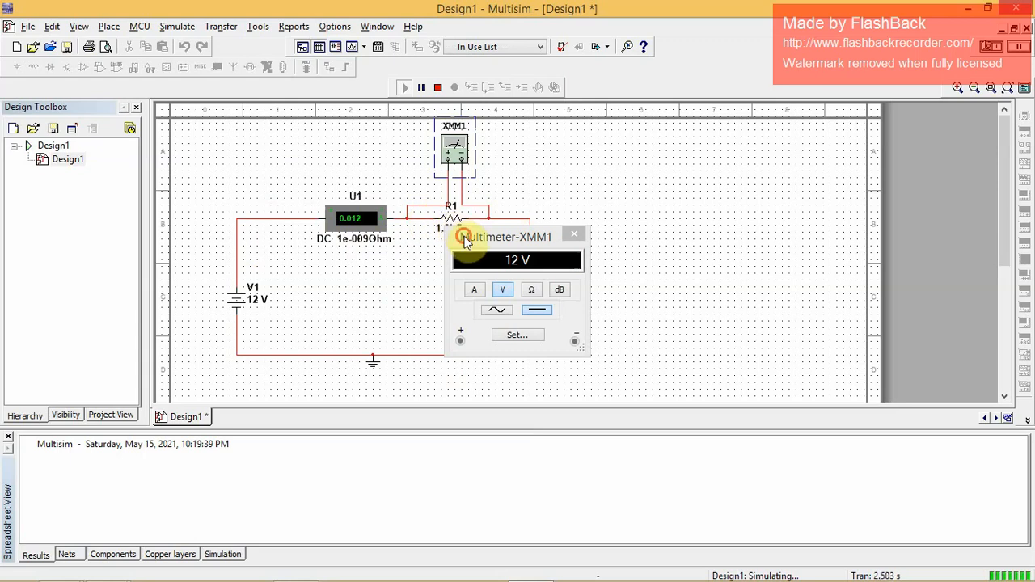
pyautogui.moveTo(465, 240); pyautogui.dragTo(518, 160)
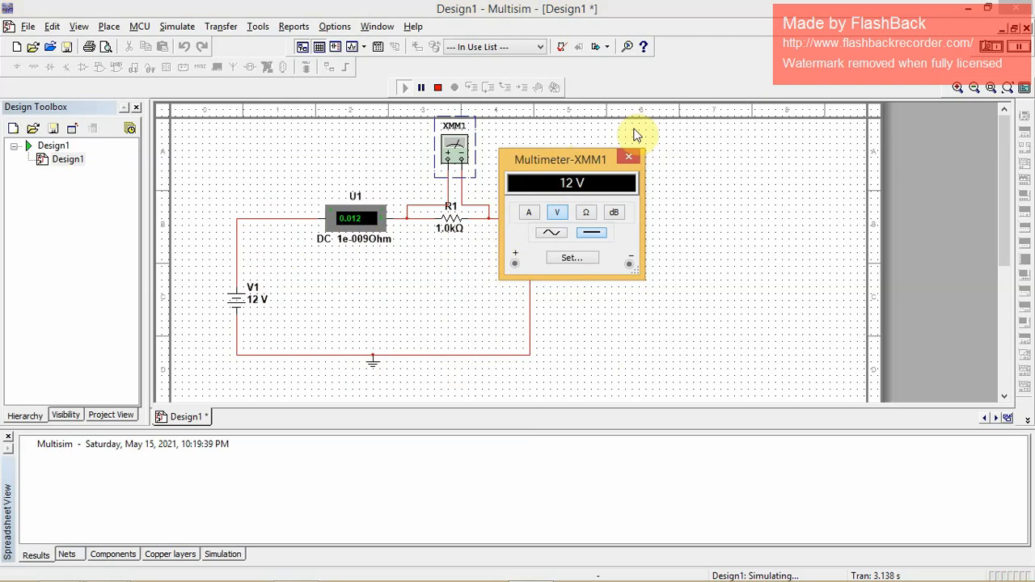
pyautogui.click(437, 87)
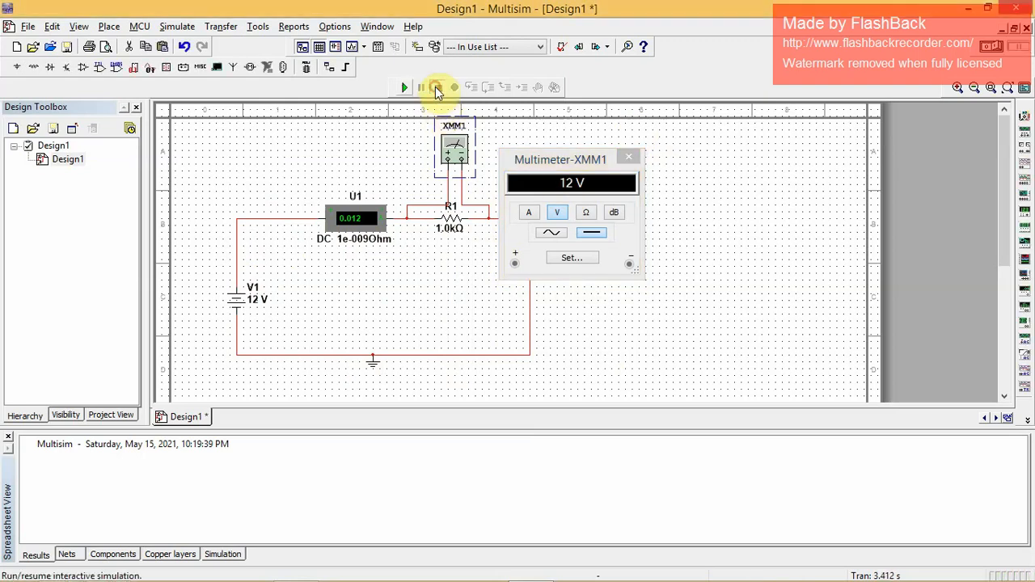
pyautogui.click(629, 160)
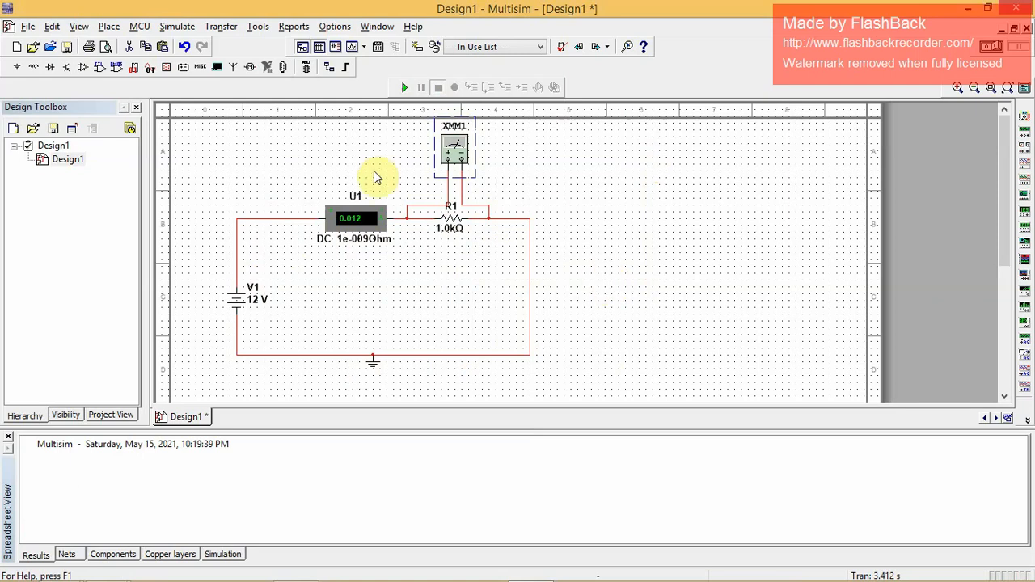
# - Delete the return wire running from R1's output end down to the ground node
pyautogui.hotkey('ctrl', 'a')
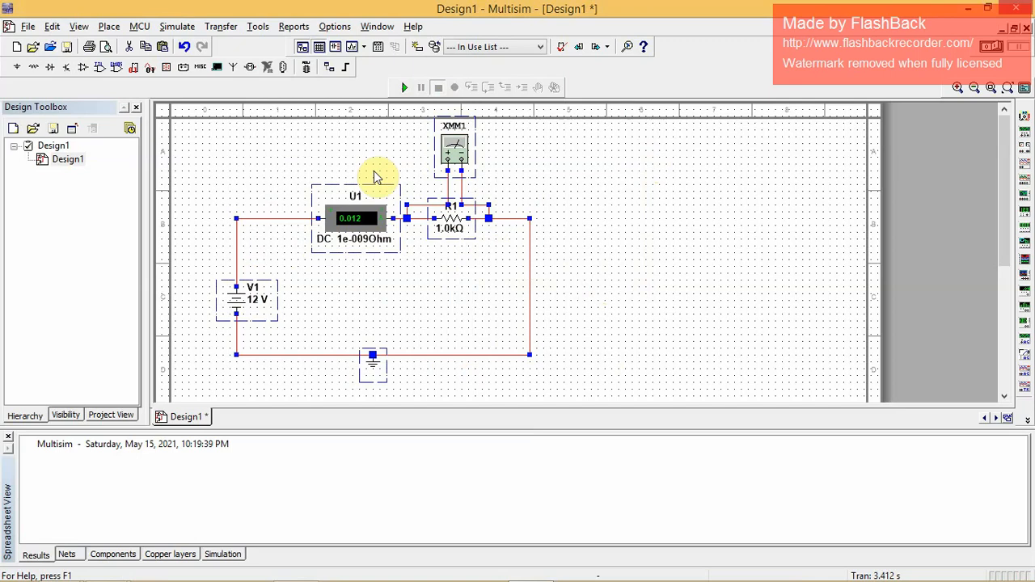
pyautogui.click(592, 178)
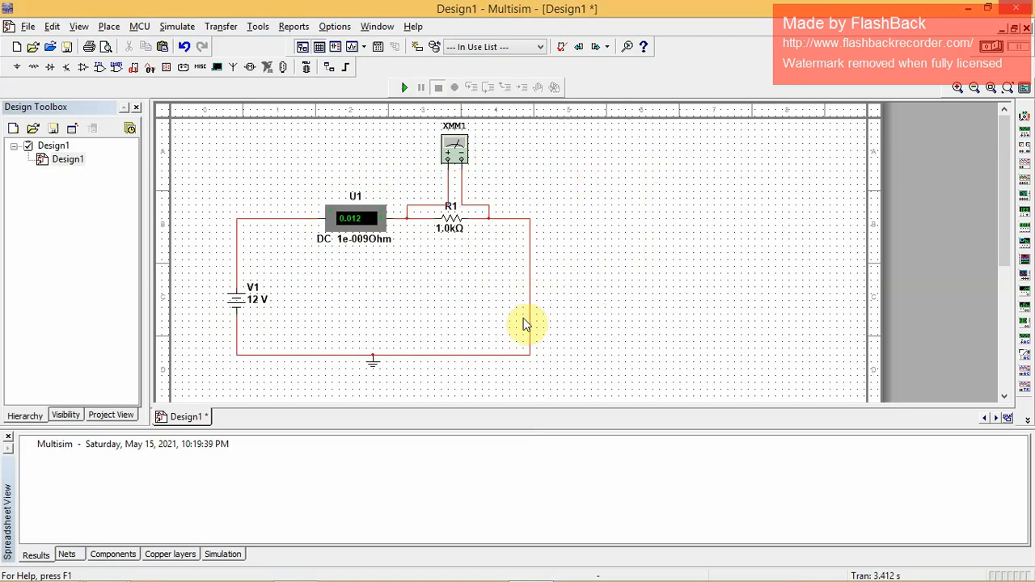
pyautogui.click(532, 293)
pyautogui.press('Delete')
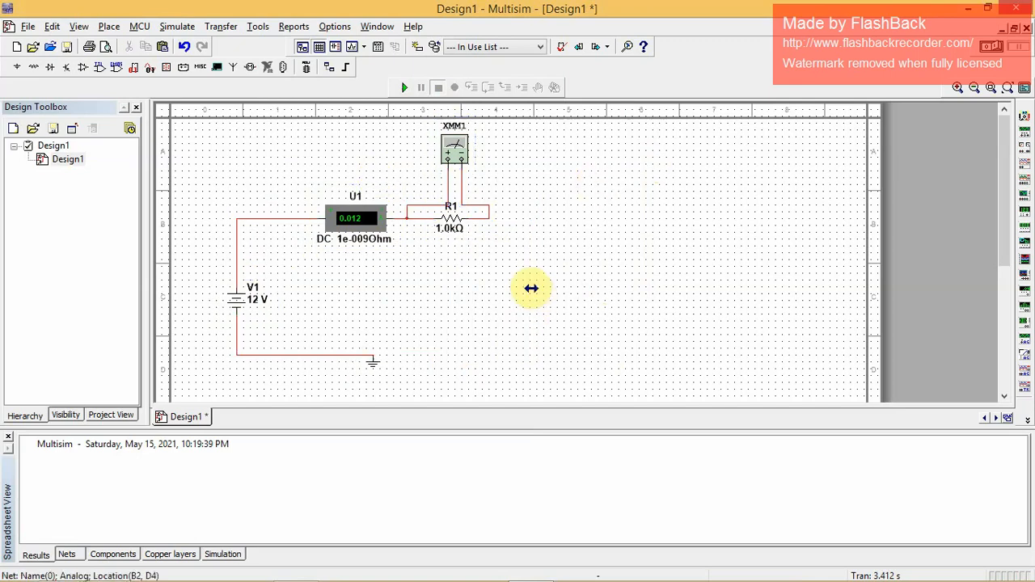
# - Copy the 1.0 kΩ resistor R1 and place two vertical copies side by side below and beyond it
pyautogui.click(455, 227)
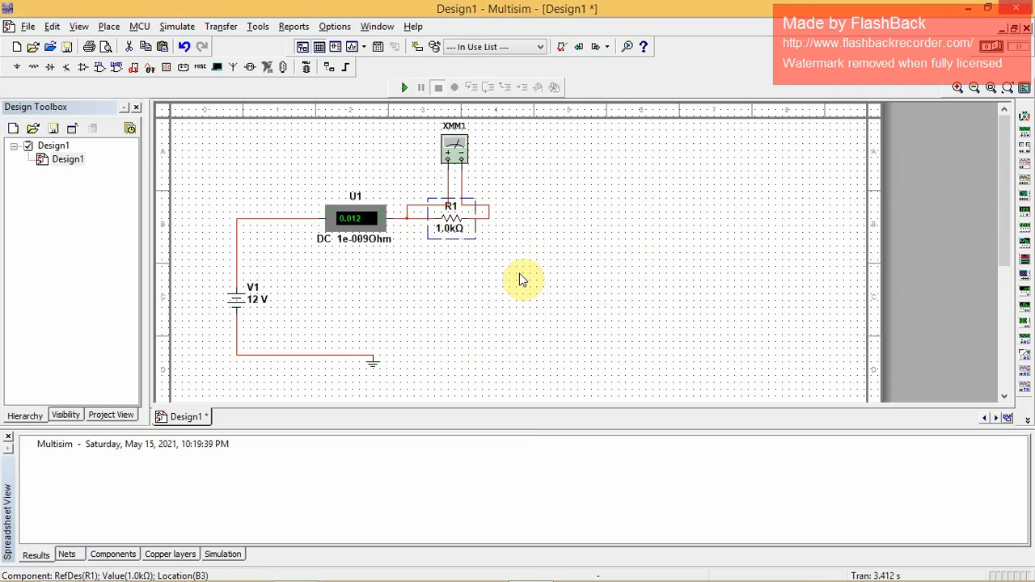
pyautogui.hotkey('ctrl', 'v')
pyautogui.hotkey('ctrl', 'r')
pyautogui.click(501, 289)
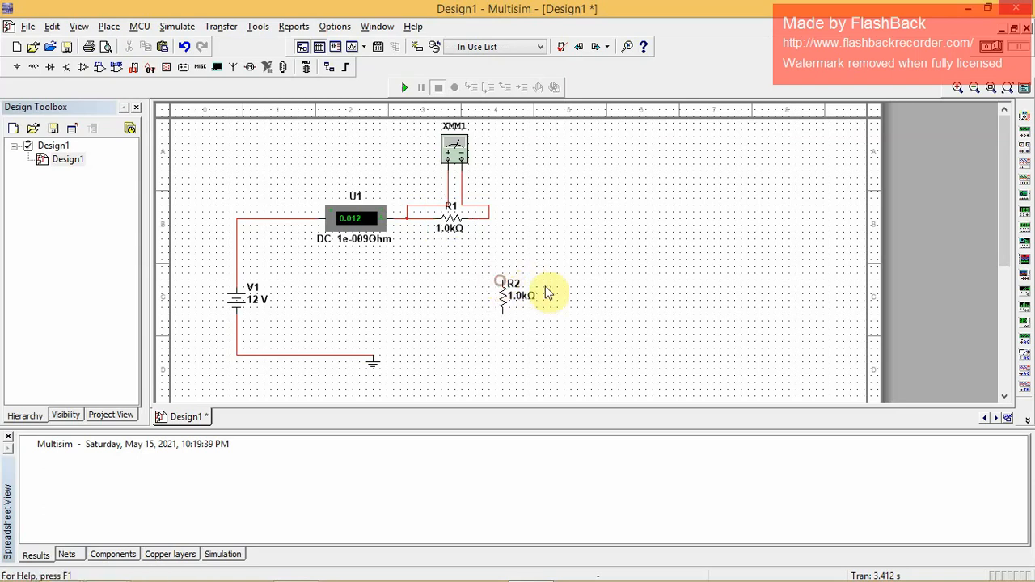
pyautogui.click(505, 303)
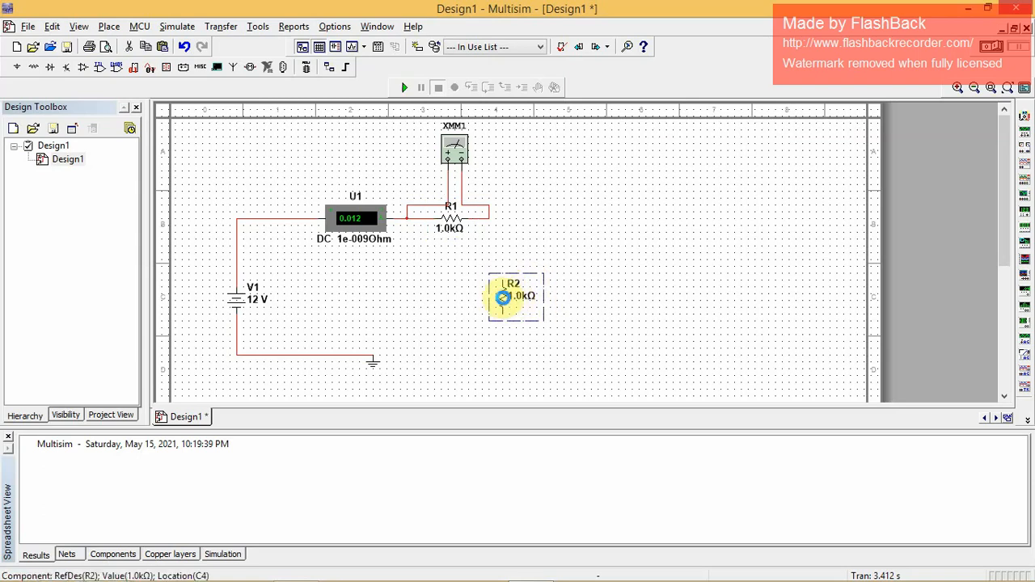
pyautogui.hotkey('ctrl', 'v')
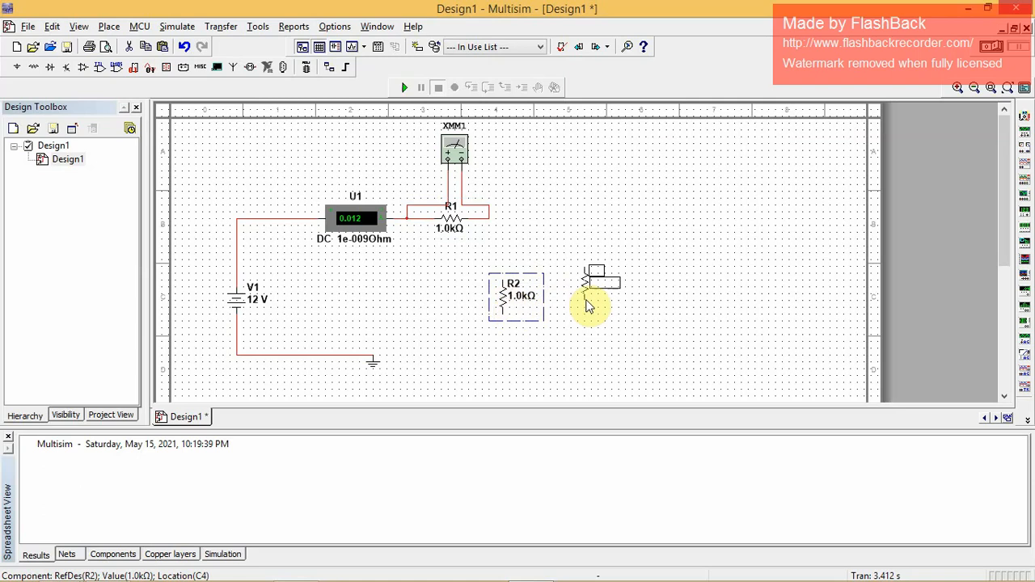
pyautogui.click(587, 315)
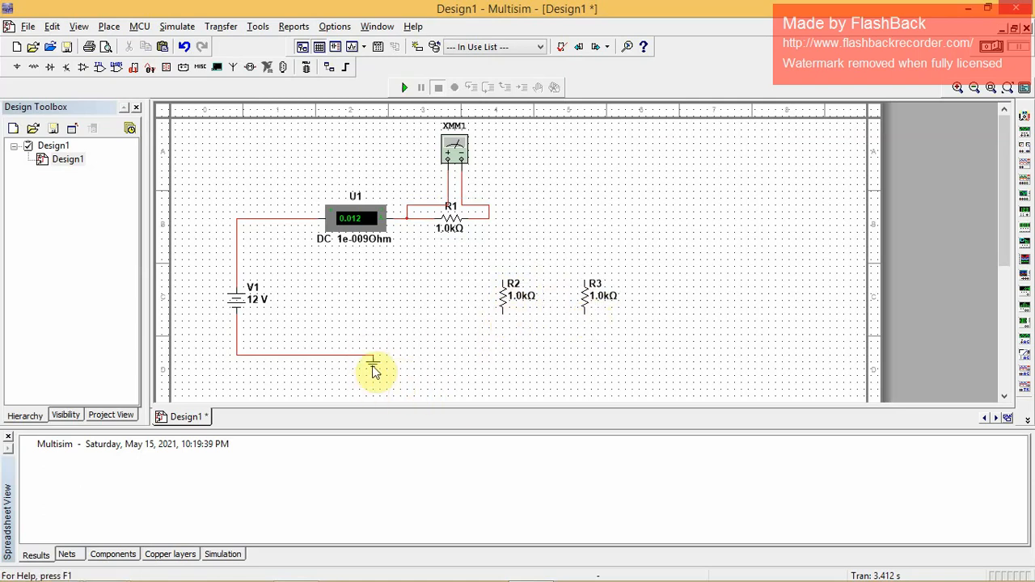
# - Remove the ground symbol and wire the DC source's negative terminal to the lower ends of R2 and R3
pyautogui.moveTo(372, 380); pyautogui.dragTo(372, 387)
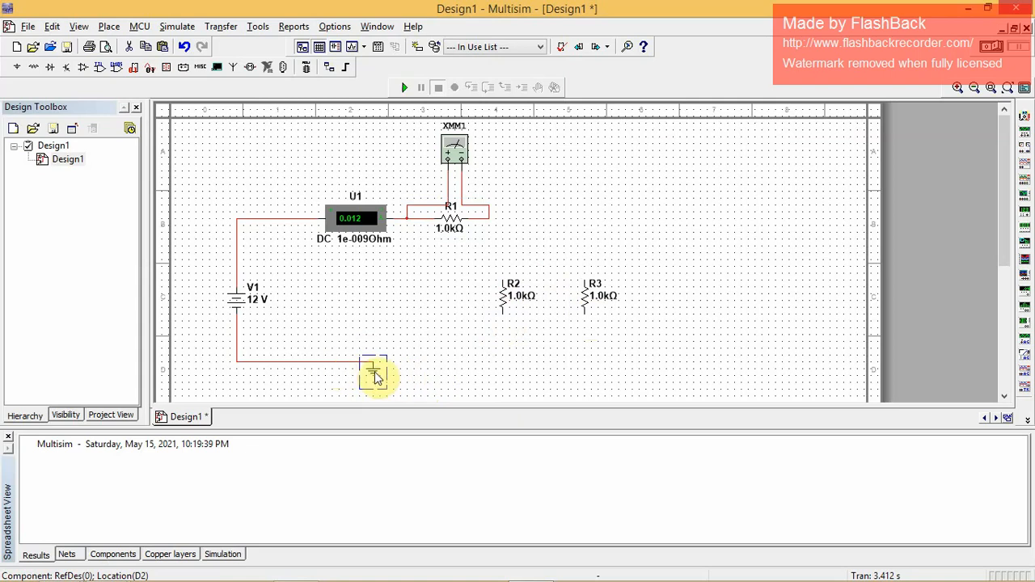
pyautogui.click(234, 313)
pyautogui.scroll(-5, 422, 370)
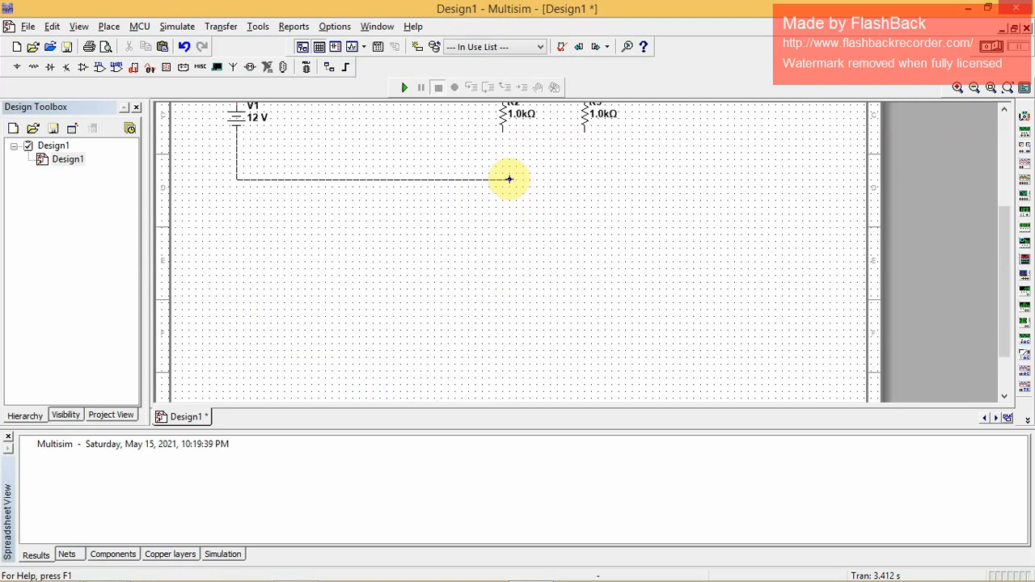
pyautogui.click(502, 131)
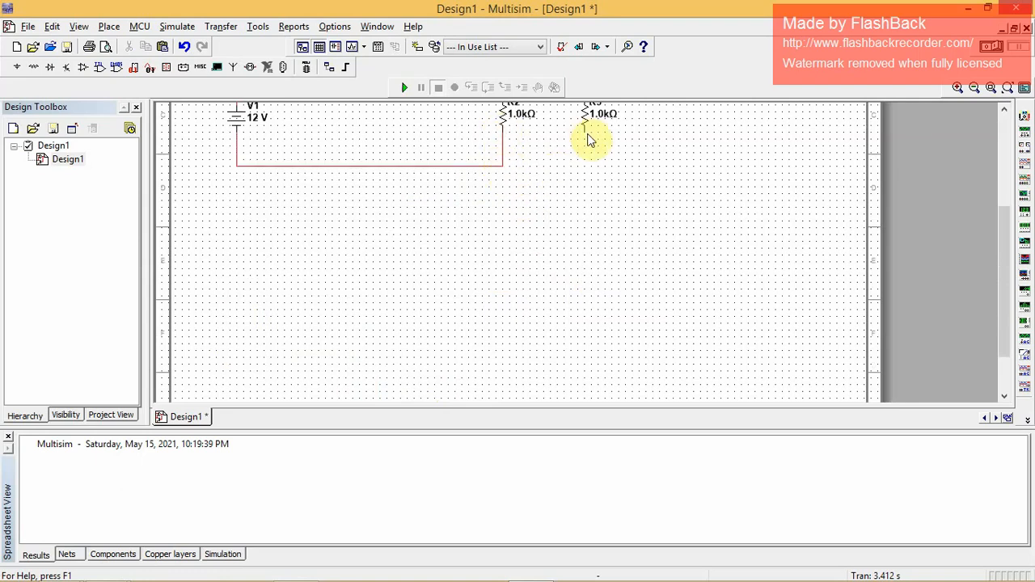
pyautogui.scroll(5, 588, 139)
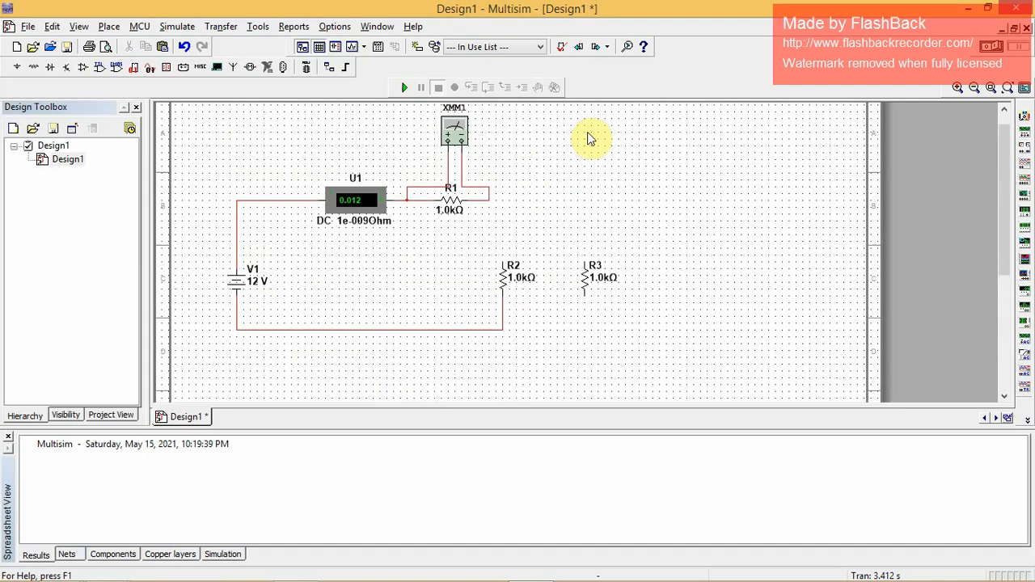
pyautogui.click(586, 294)
pyautogui.click(503, 329)
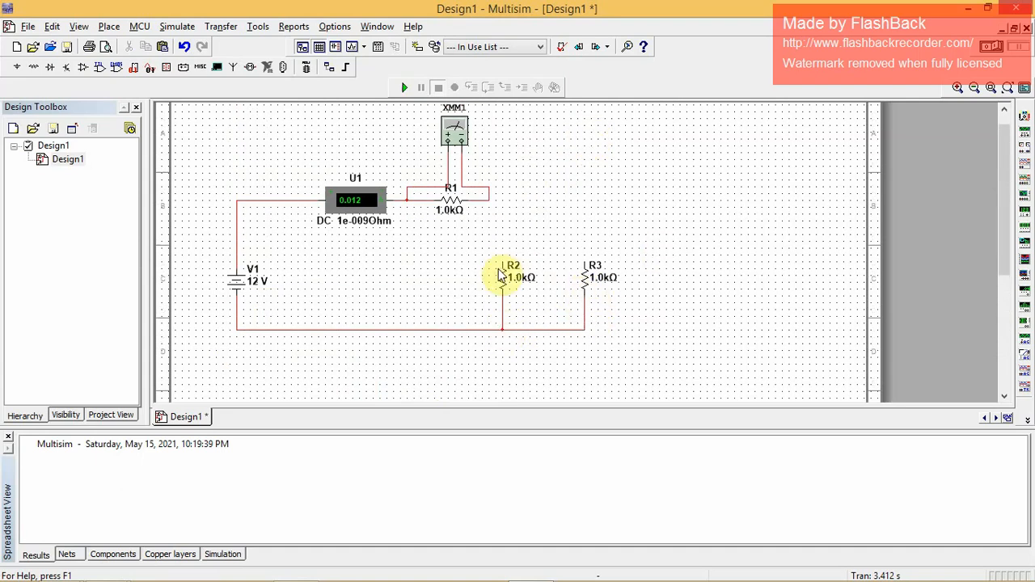
# - Wire the upper ends of R2 and R3 together to R1's output end so they form parallel branches
pyautogui.click(501, 260)
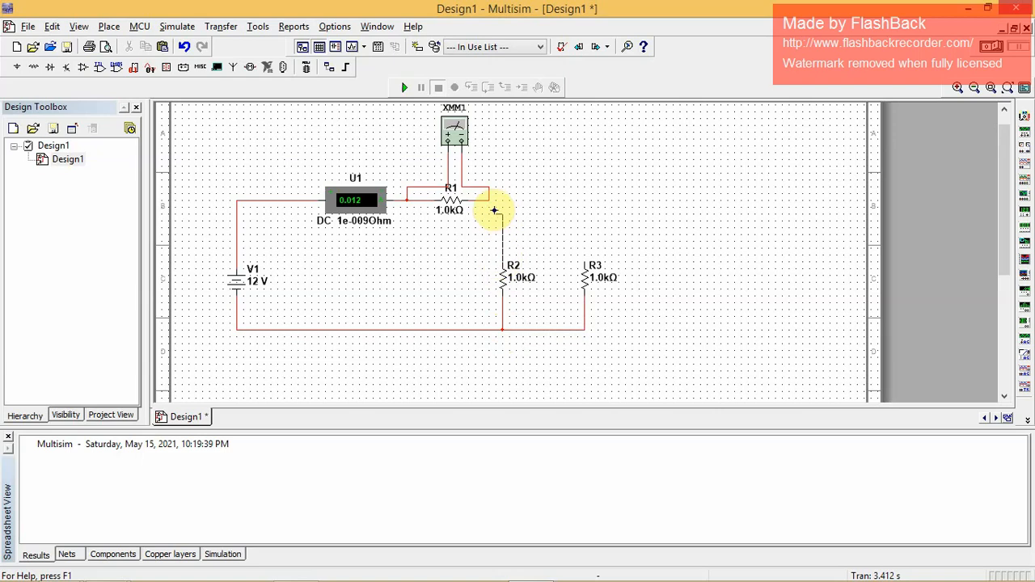
pyautogui.click(489, 198)
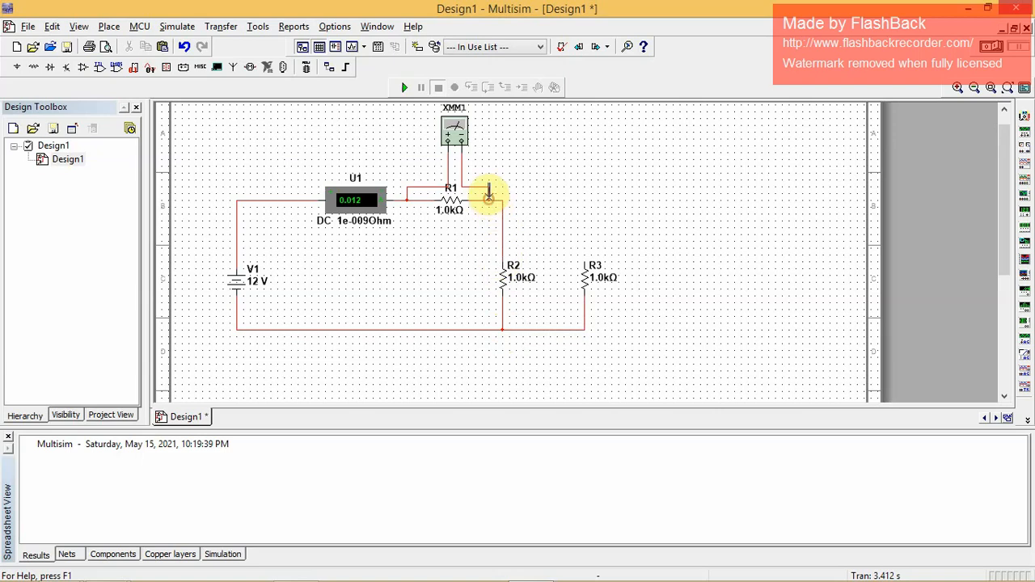
pyautogui.click(583, 264)
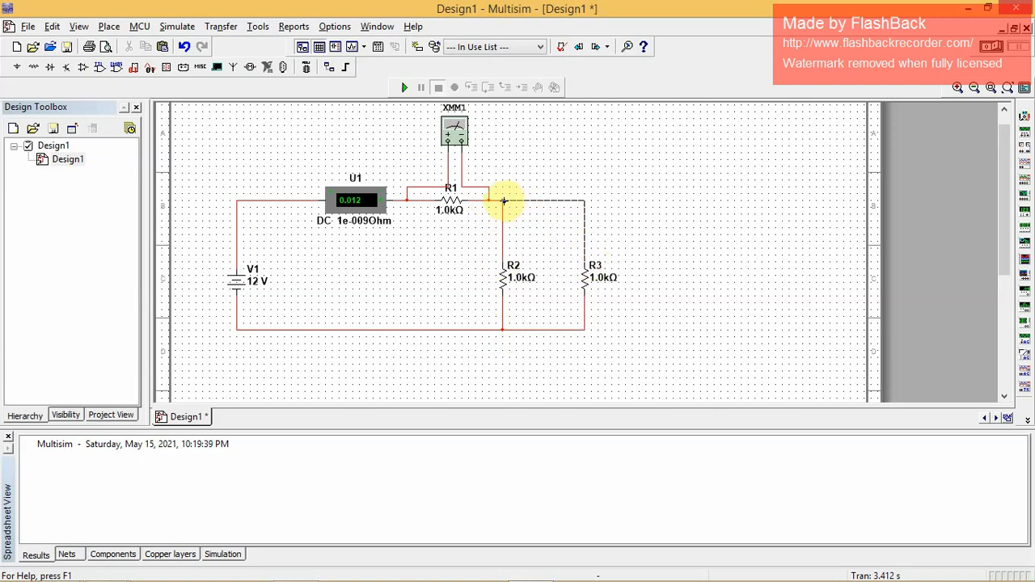
pyautogui.click(503, 200)
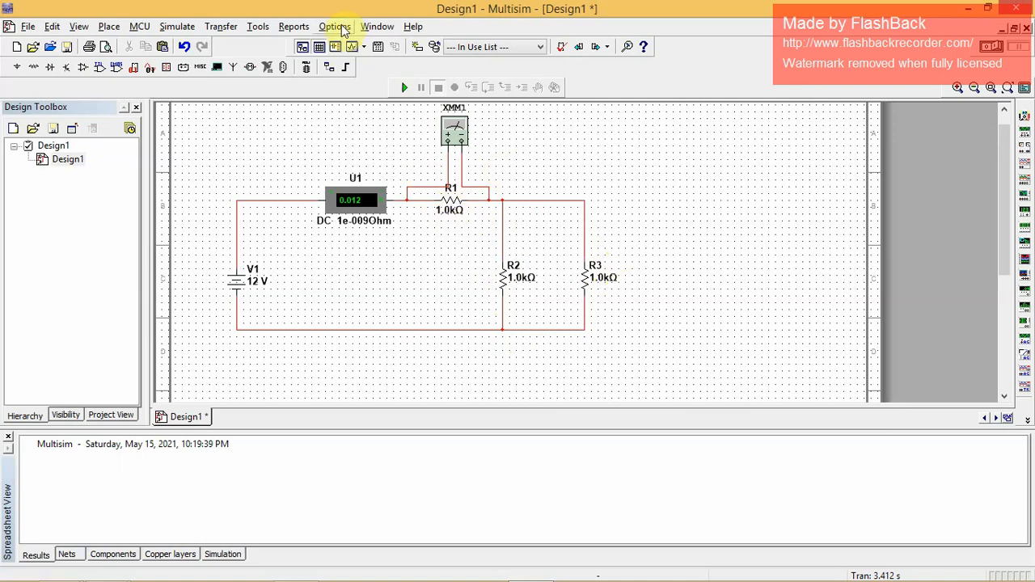
# - Place an analog GROUND on the lower return wire between V1 and R2
pyautogui.click(404, 89)
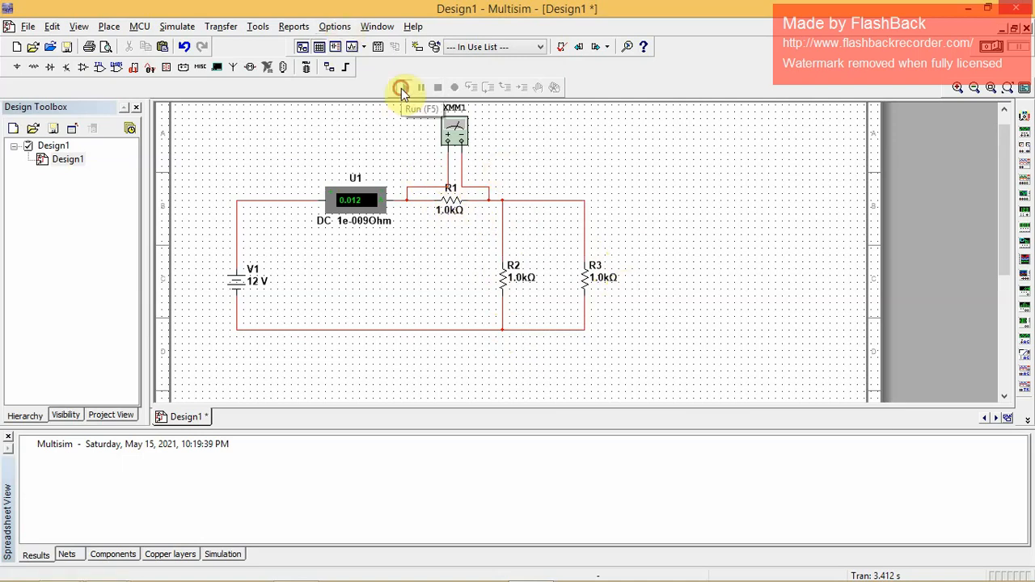
pyautogui.click(522, 325)
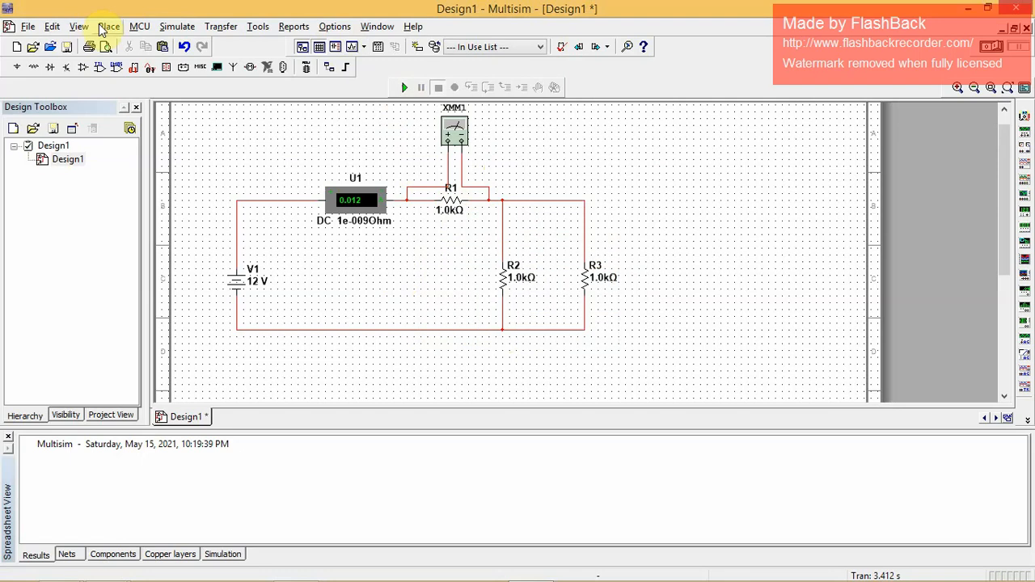
pyautogui.click(15, 69)
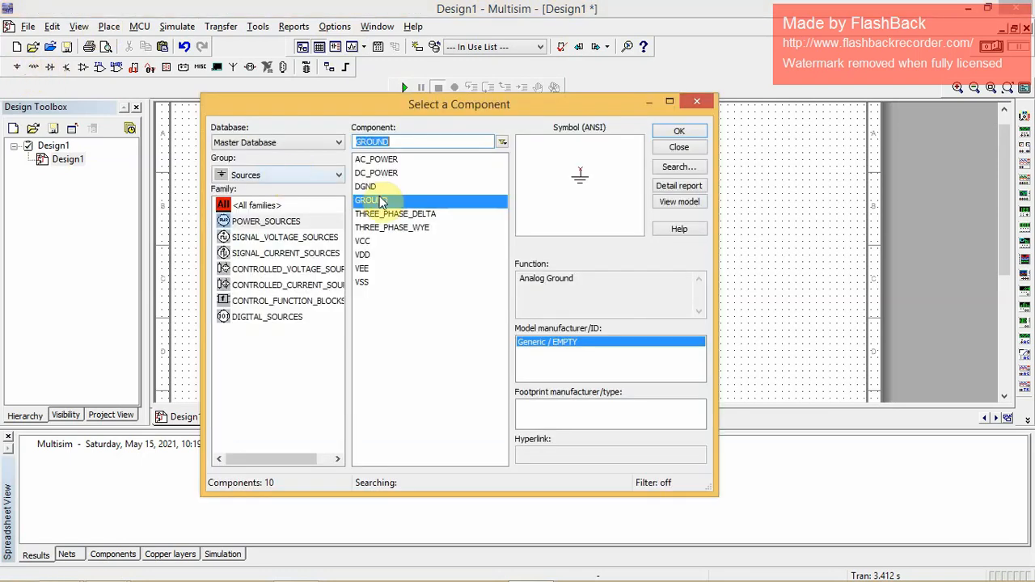
pyautogui.click(671, 134)
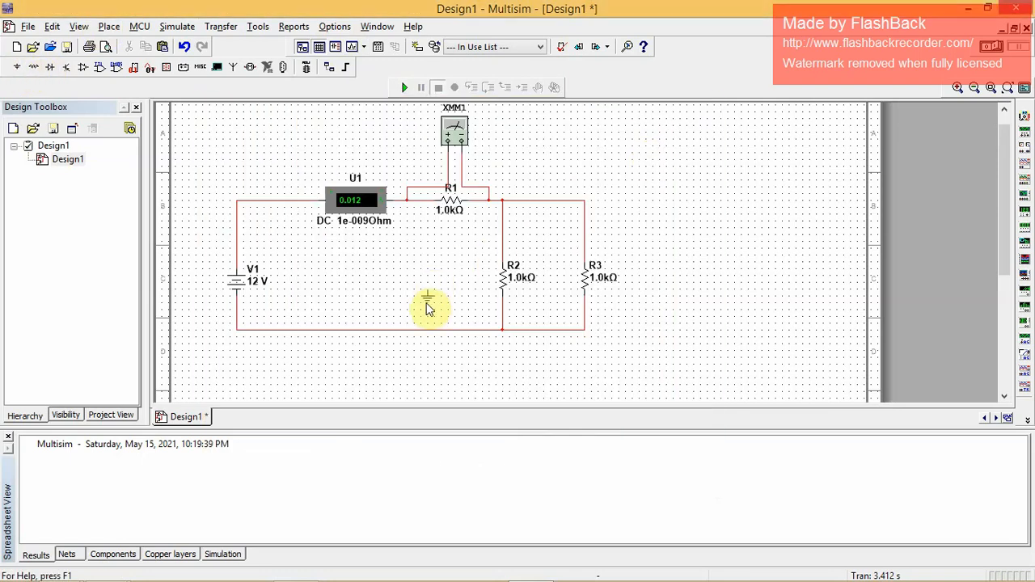
pyautogui.click(414, 333)
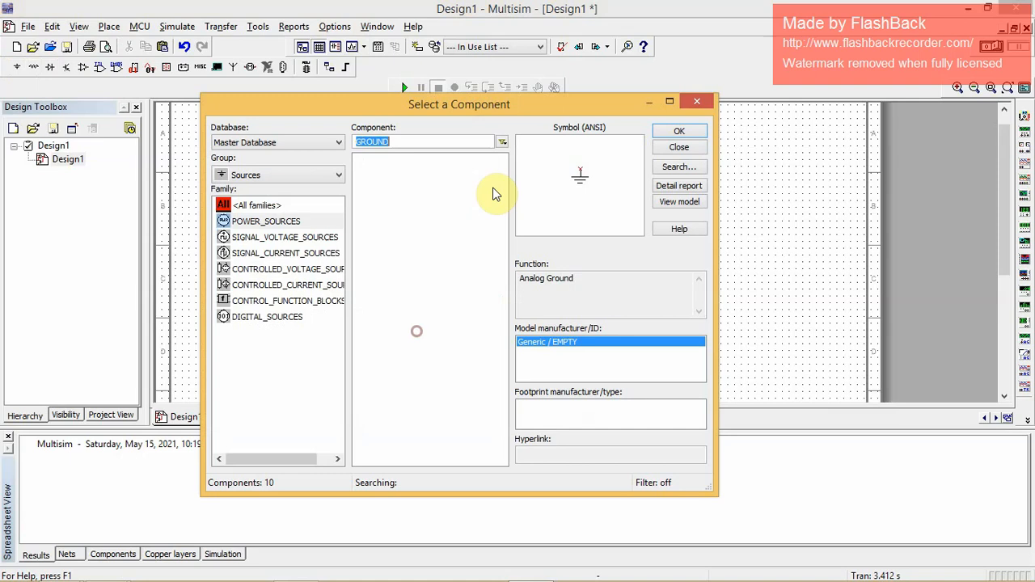
pyautogui.click(697, 103)
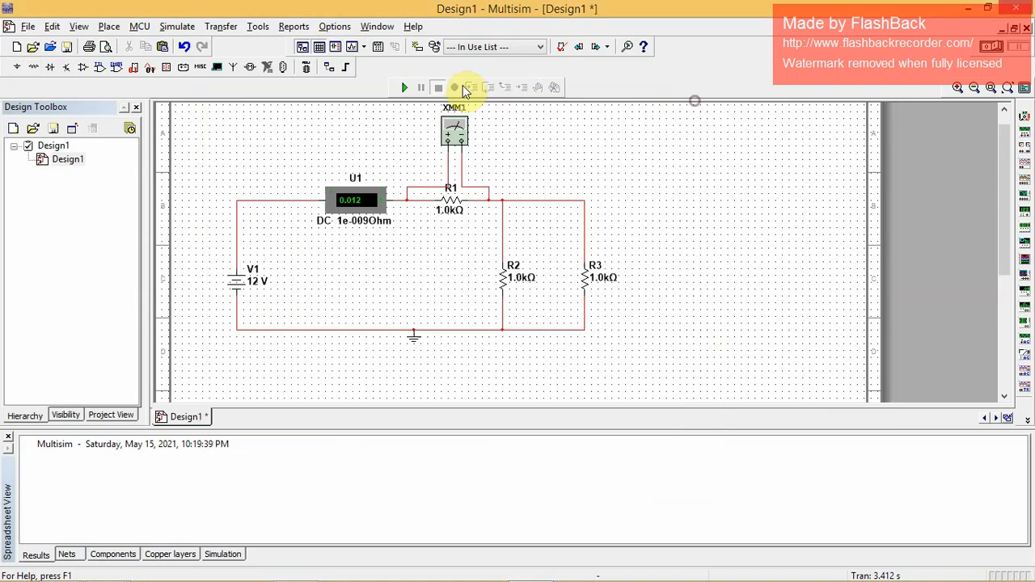
# - Run the simulation, read the ammeter and the voltage across R1 on multimeter XMM1, and stop it
pyautogui.click(403, 87)
pyautogui.doubleClick(454, 129)
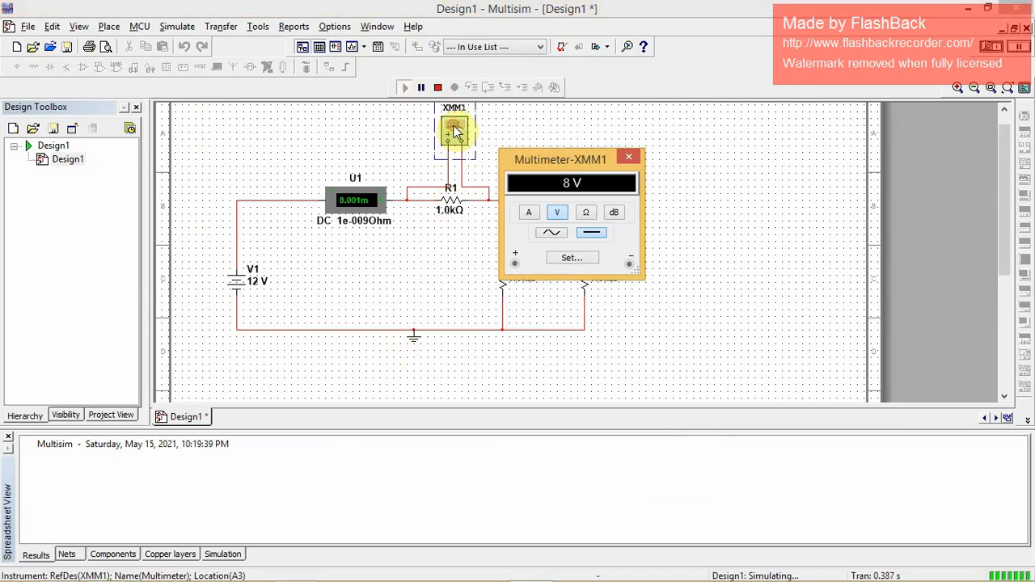
pyautogui.moveTo(568, 159); pyautogui.dragTo(681, 101)
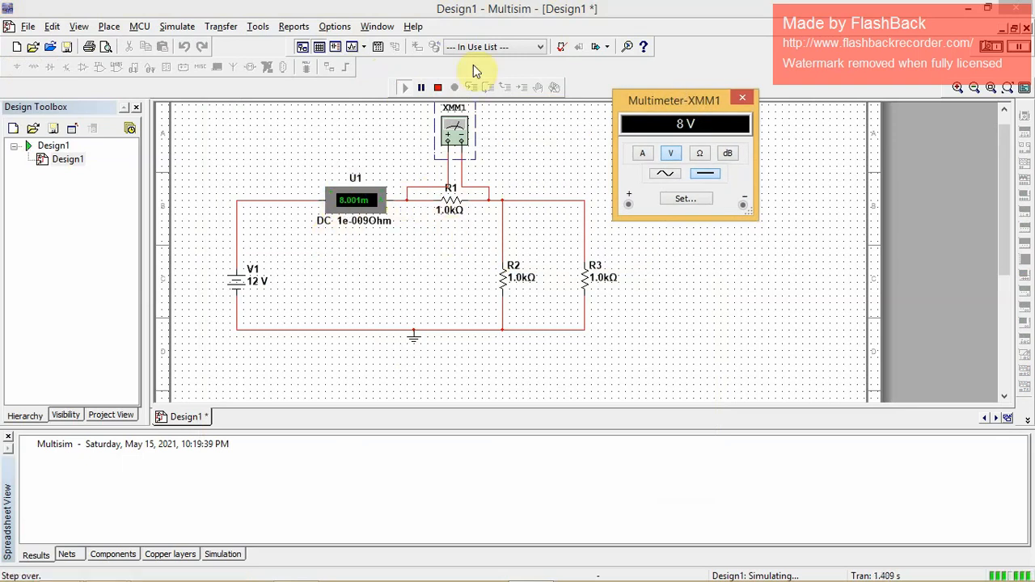
pyautogui.click(438, 89)
pyautogui.click(439, 89)
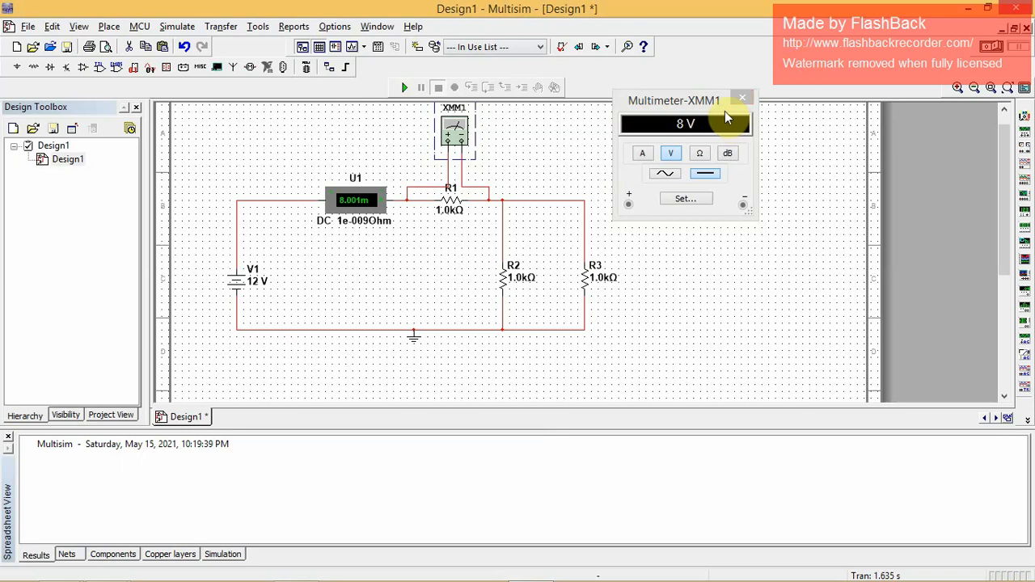
pyautogui.click(742, 99)
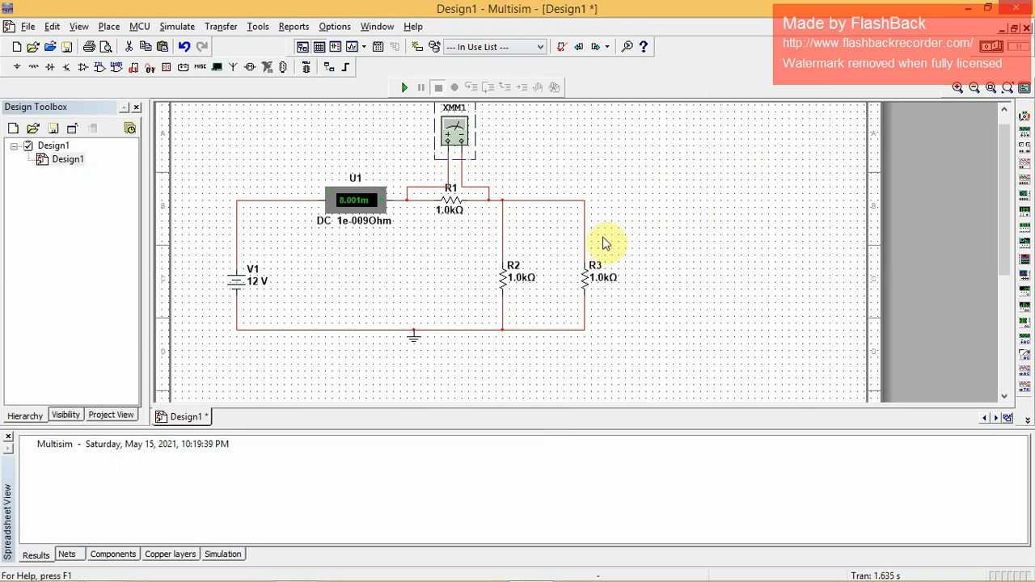
# - Delete the entire circuit and place a DC_POWER source on the empty sheet
pyautogui.hotkey('ctrl', 'a')
pyautogui.press('Delete')
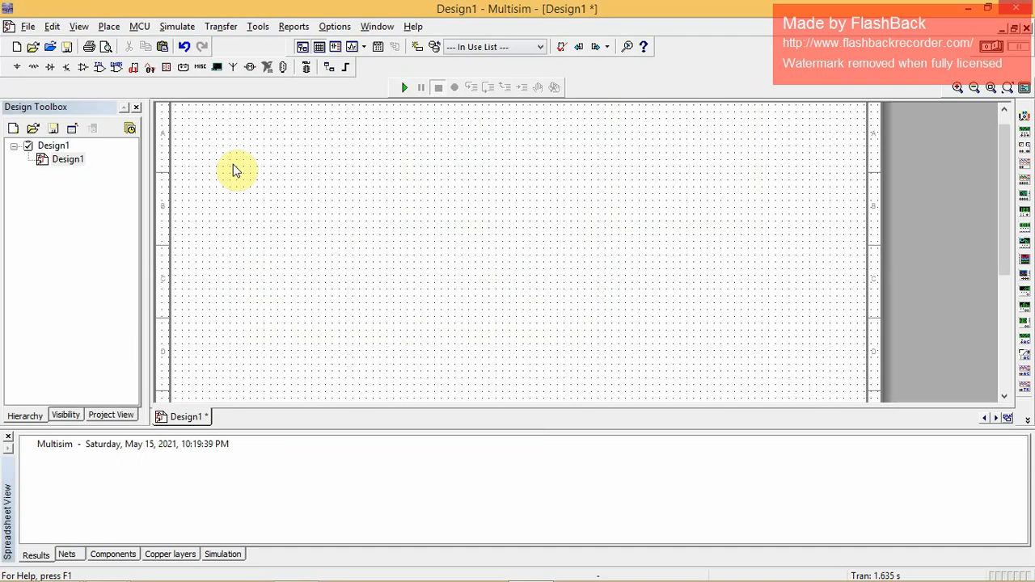
pyautogui.click(17, 67)
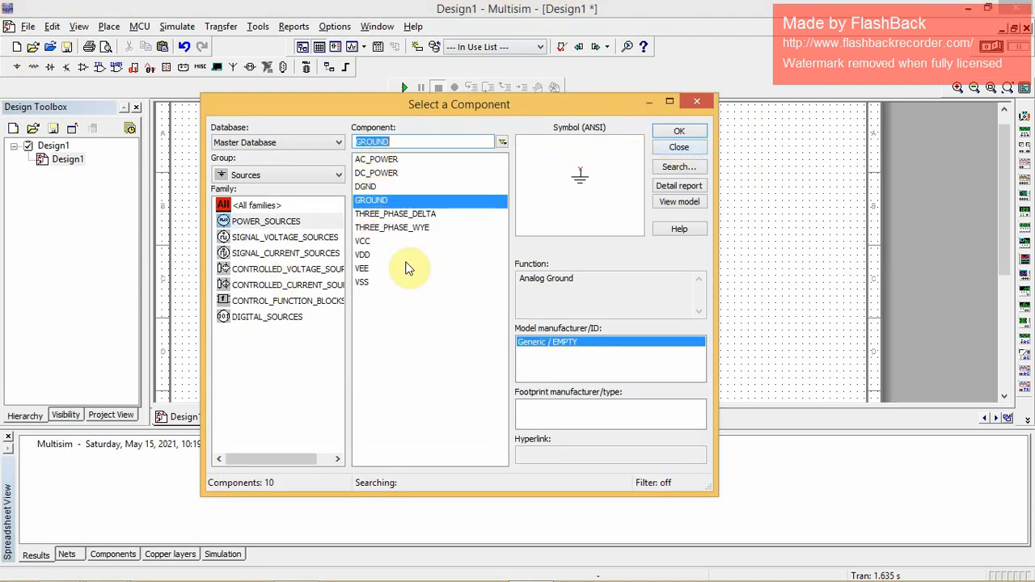
pyautogui.click(387, 175)
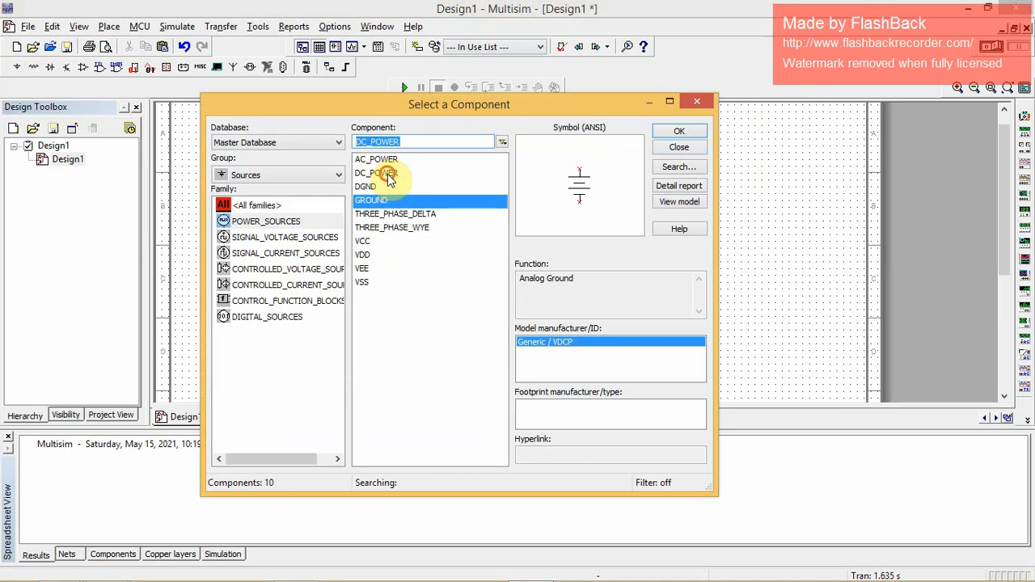
pyautogui.click(679, 132)
pyautogui.click(271, 241)
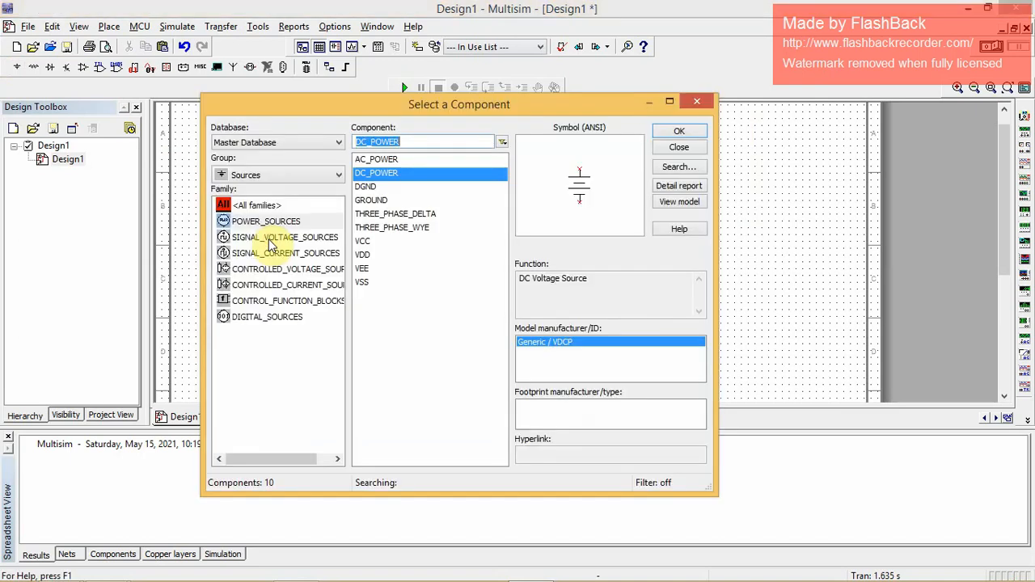
# - Place a 1.0 kΩ resistor from the Basic group horizontally, above and slightly right of V1
pyautogui.click(321, 179)
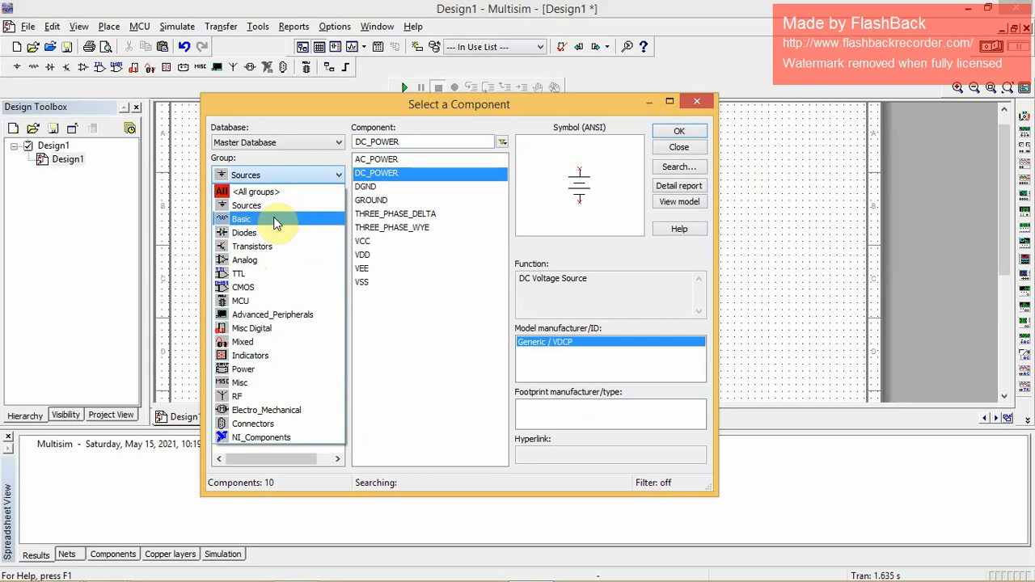
pyautogui.click(273, 220)
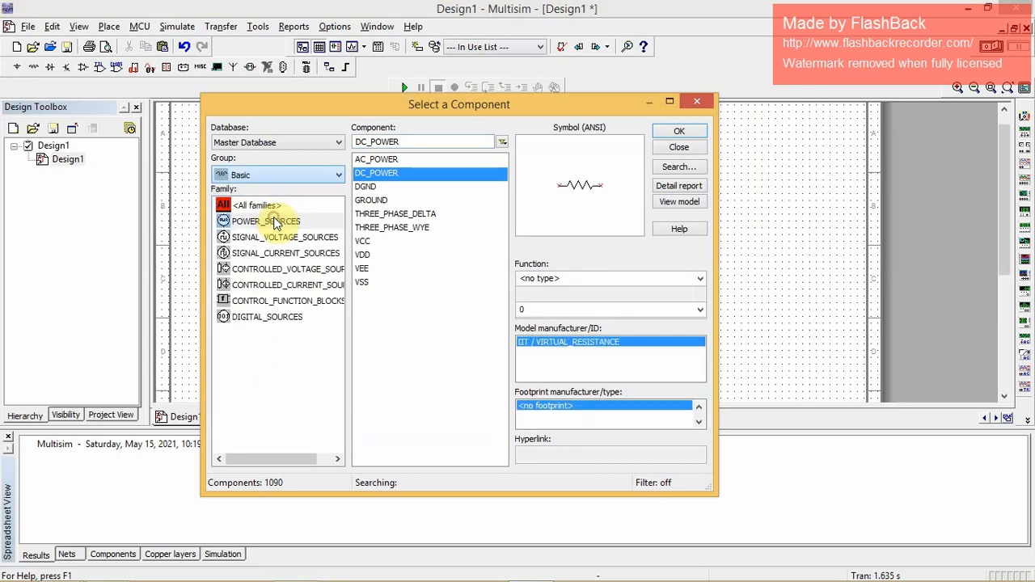
pyautogui.click(692, 134)
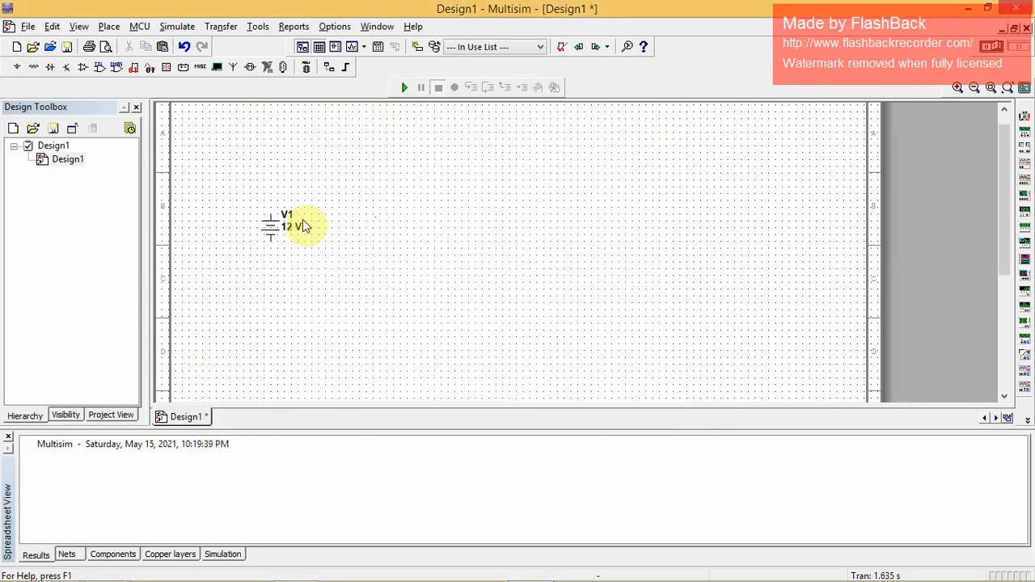
pyautogui.click(309, 172)
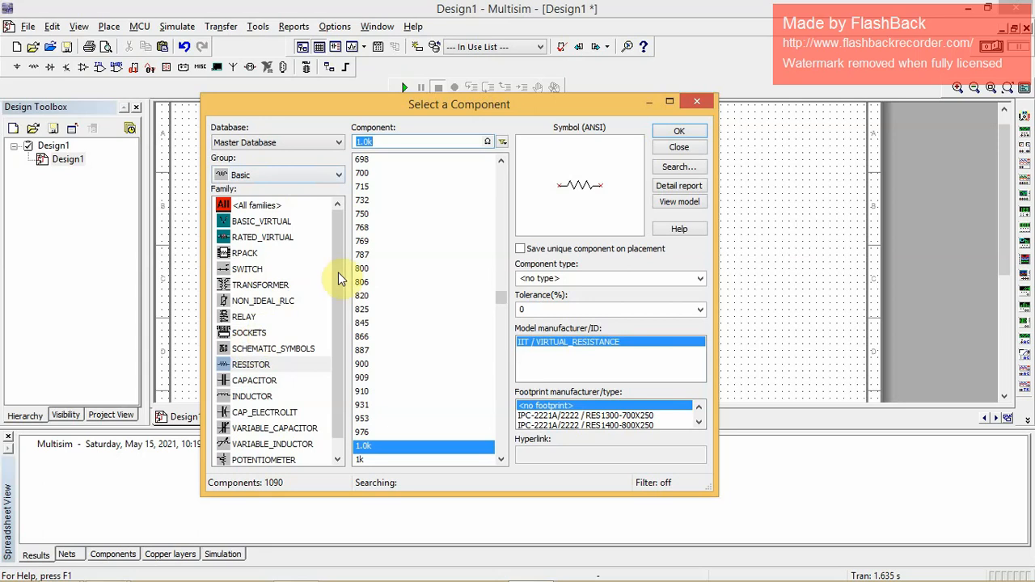
# - Place an SPDT switch to the right of V1, rotated so its two throw contacts face up
pyautogui.moveTo(341, 265); pyautogui.dragTo(346, 339)
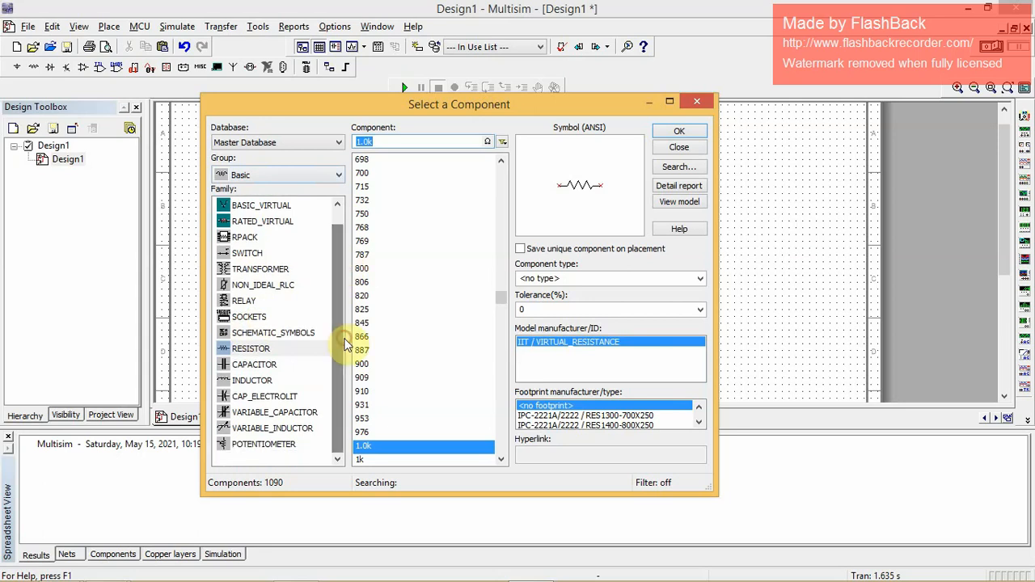
pyautogui.click(280, 183)
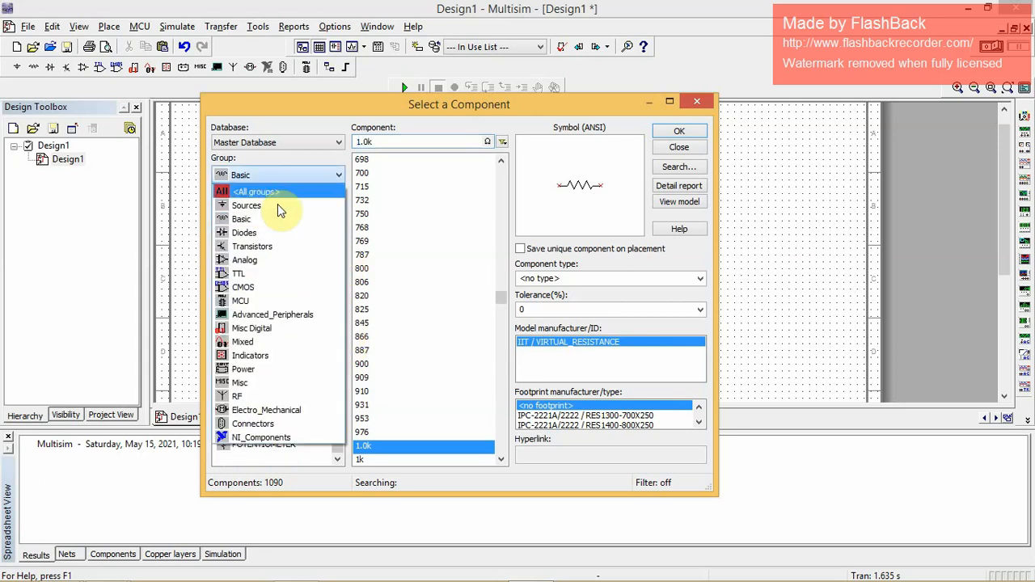
pyautogui.click(275, 219)
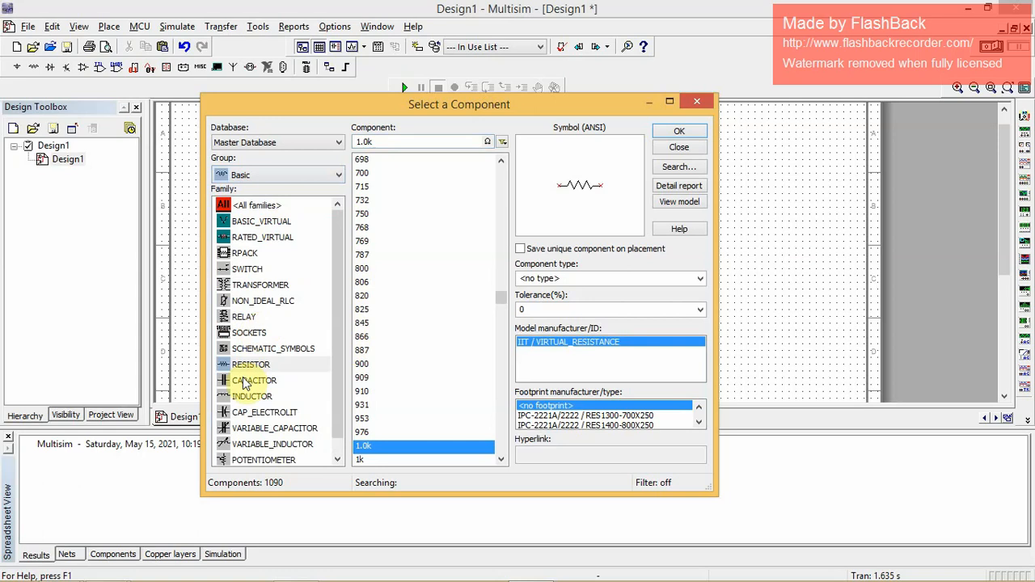
pyautogui.click(252, 270)
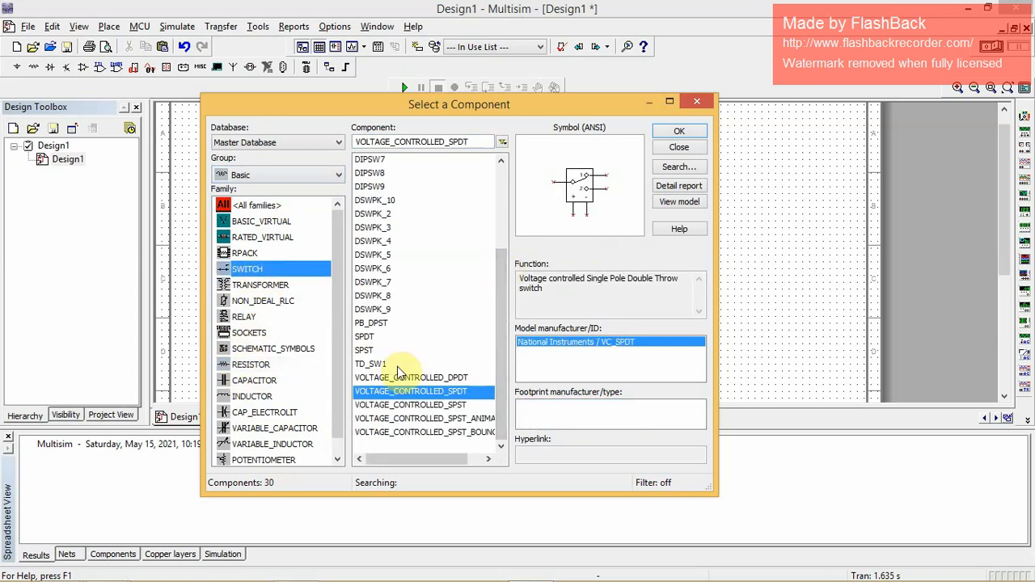
pyautogui.click(363, 338)
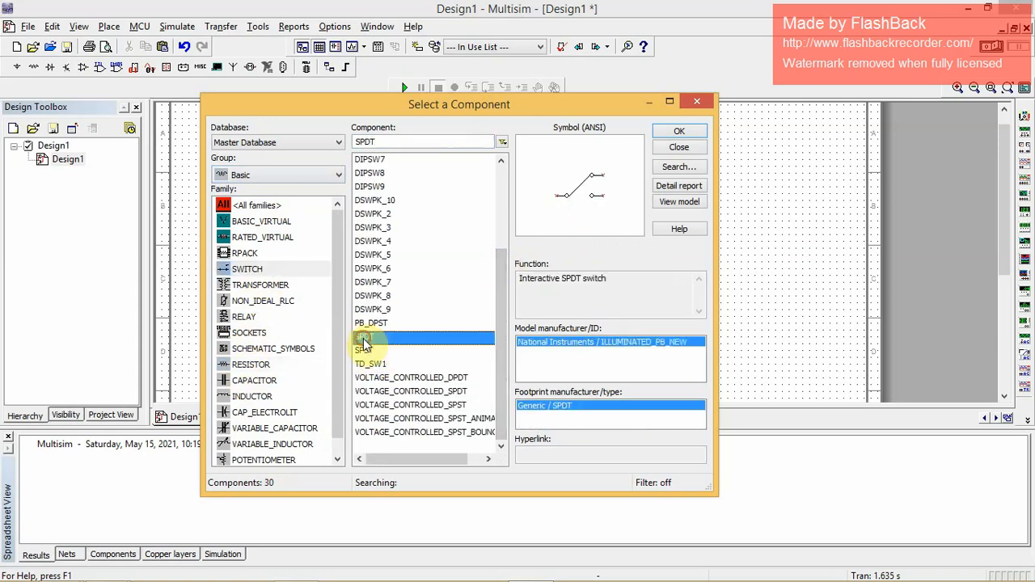
pyautogui.click(687, 130)
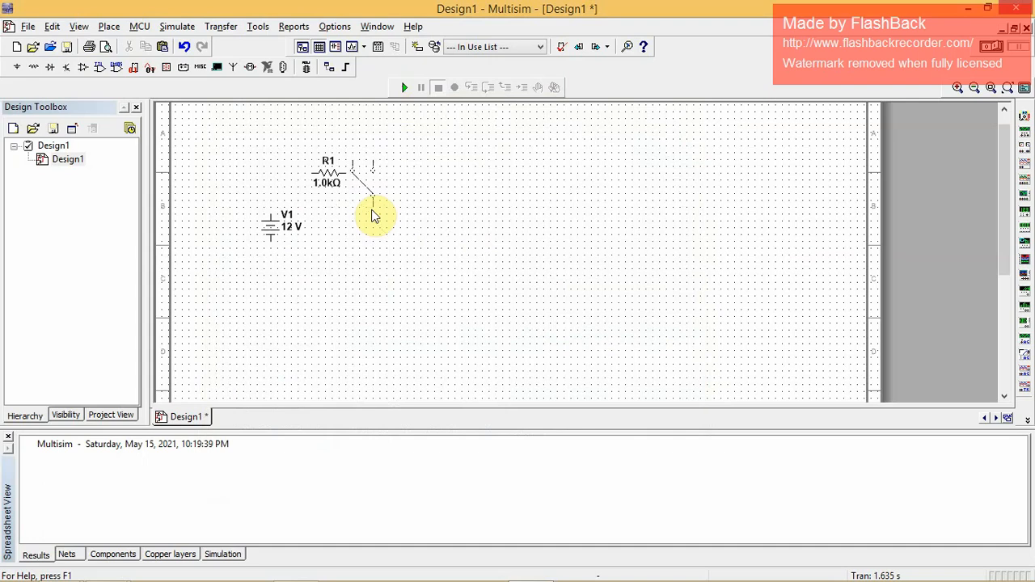
pyautogui.click(408, 242)
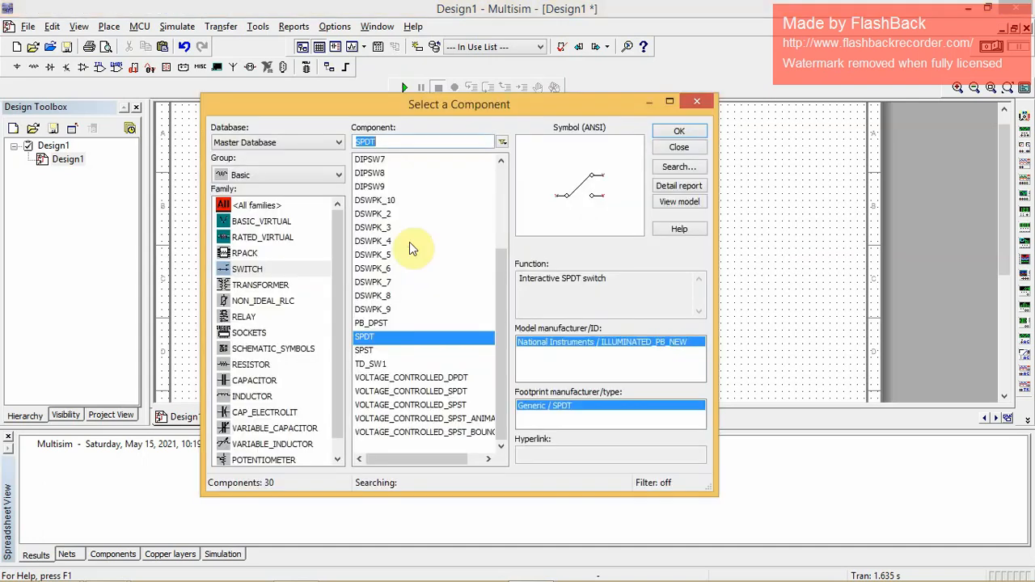
# - Place a vertical 1 µF capacitor directly below the common contact of switch S1
pyautogui.click(268, 381)
pyautogui.click(679, 132)
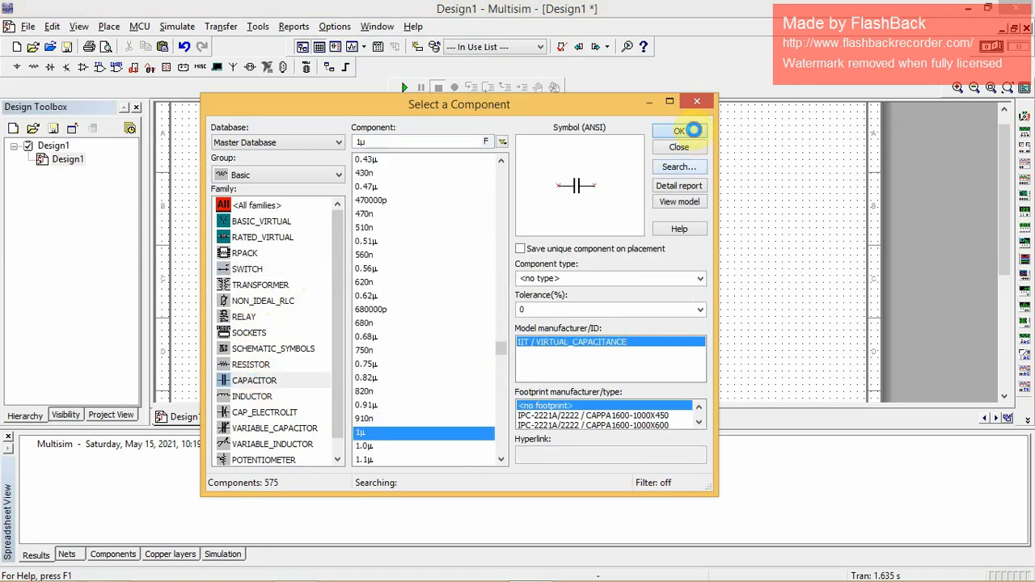
pyautogui.hotkey('ctrl', 'r')
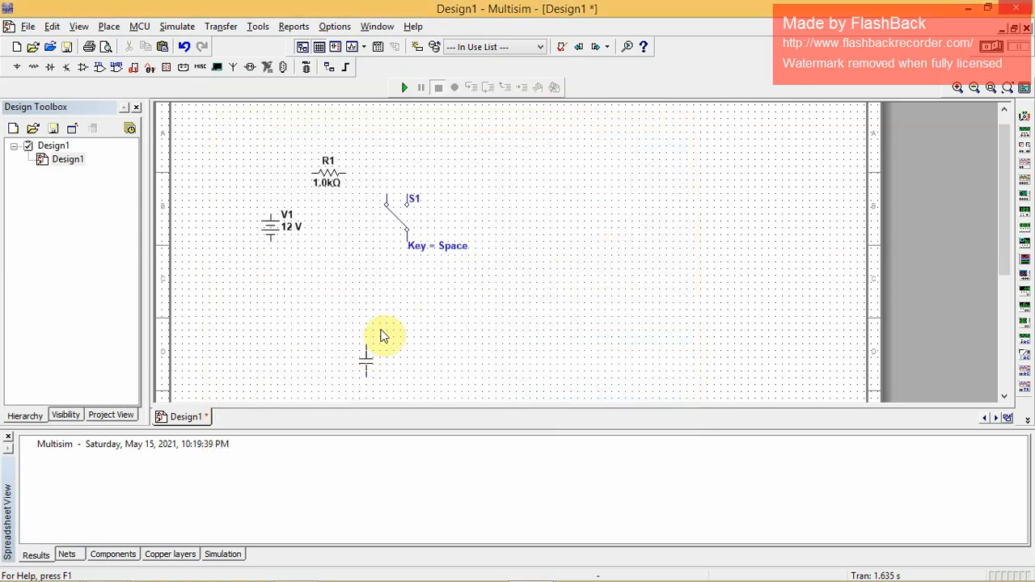
pyautogui.click(408, 282)
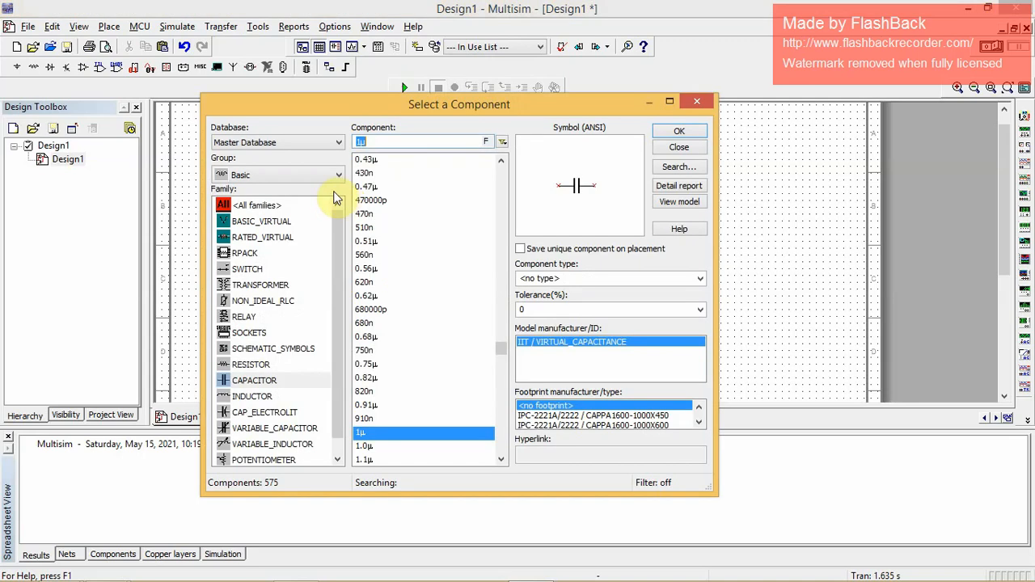
pyautogui.click(687, 103)
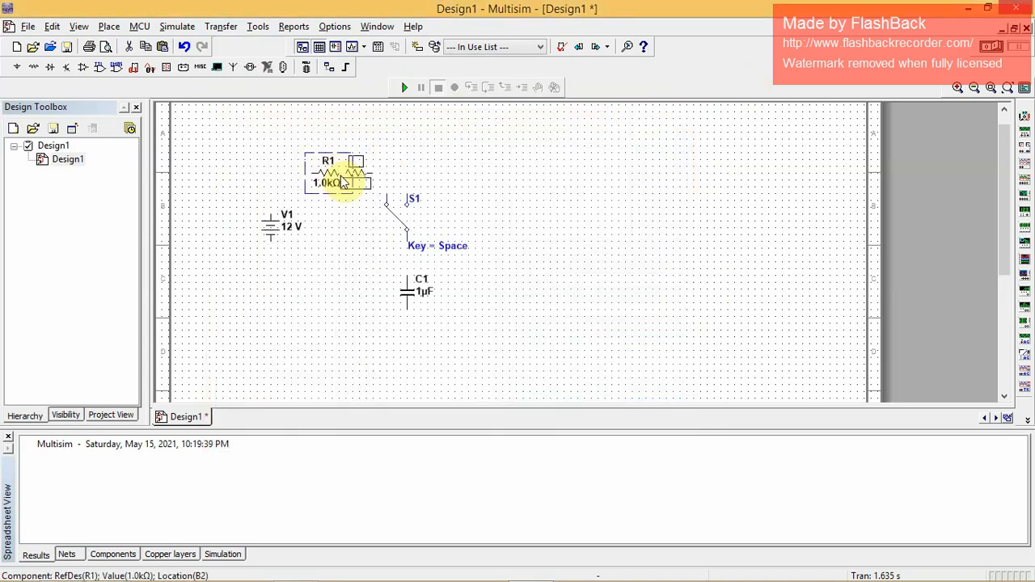
# - Copy the 1.0 kΩ resistor R1 to the other side of switch S1 and shift V1 slightly down and left
pyautogui.moveTo(342, 182); pyautogui.dragTo(475, 172)
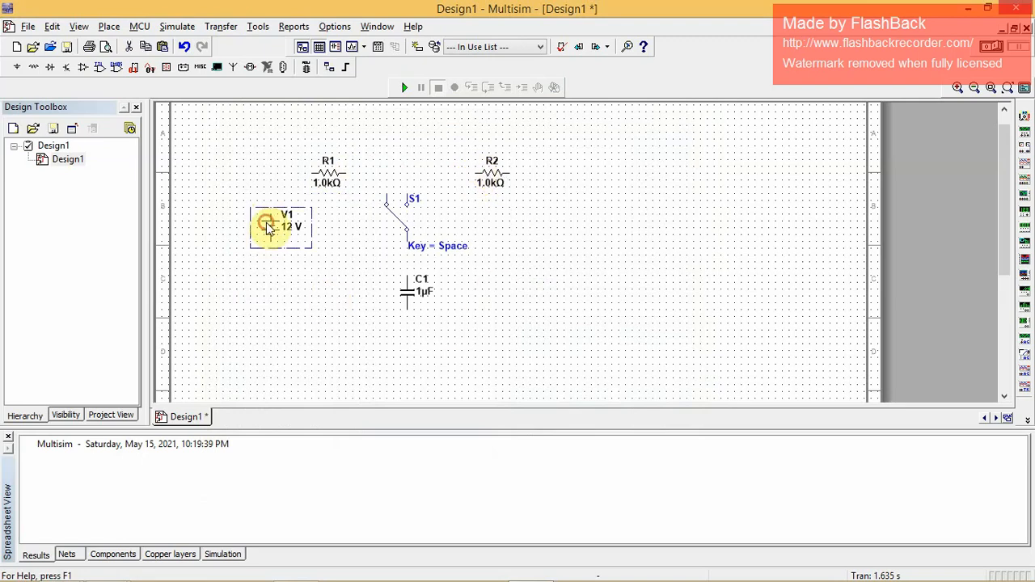
pyautogui.moveTo(264, 221); pyautogui.dragTo(261, 250)
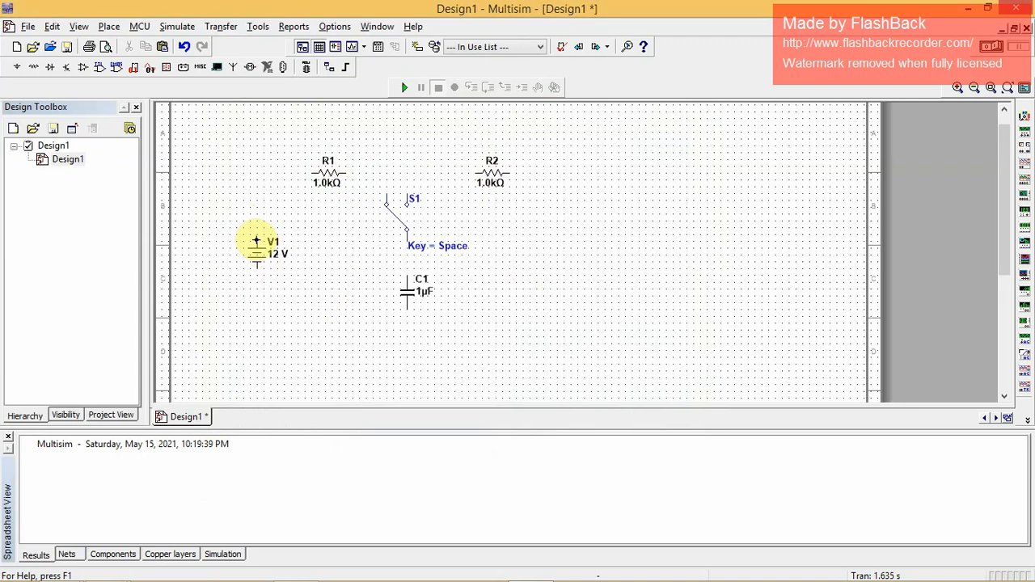
# - Wire V1's positive terminal through R1 to the left throw contact of S1, and the right throw contact to R2
pyautogui.click(256, 239)
pyautogui.click(308, 172)
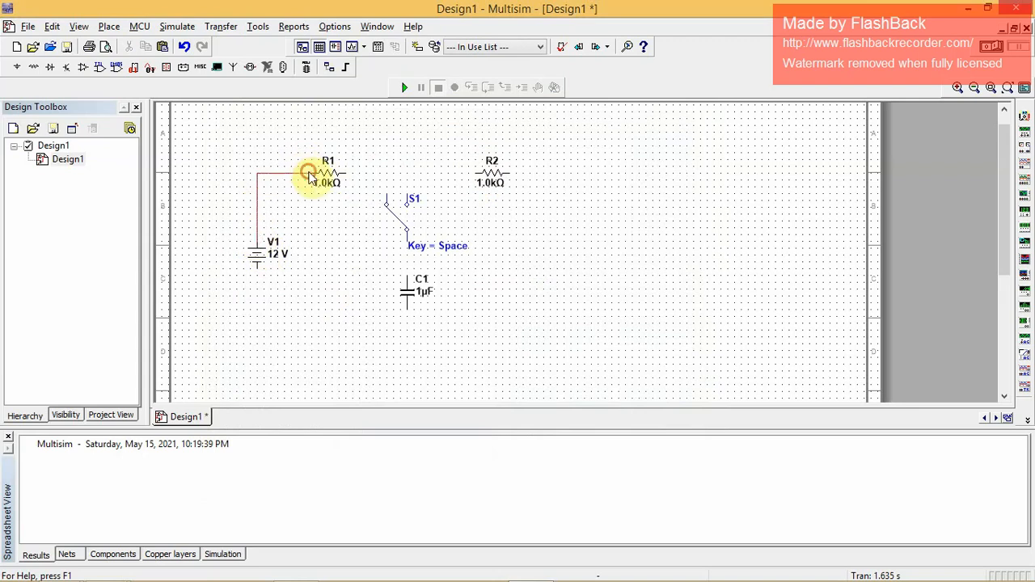
pyautogui.click(386, 194)
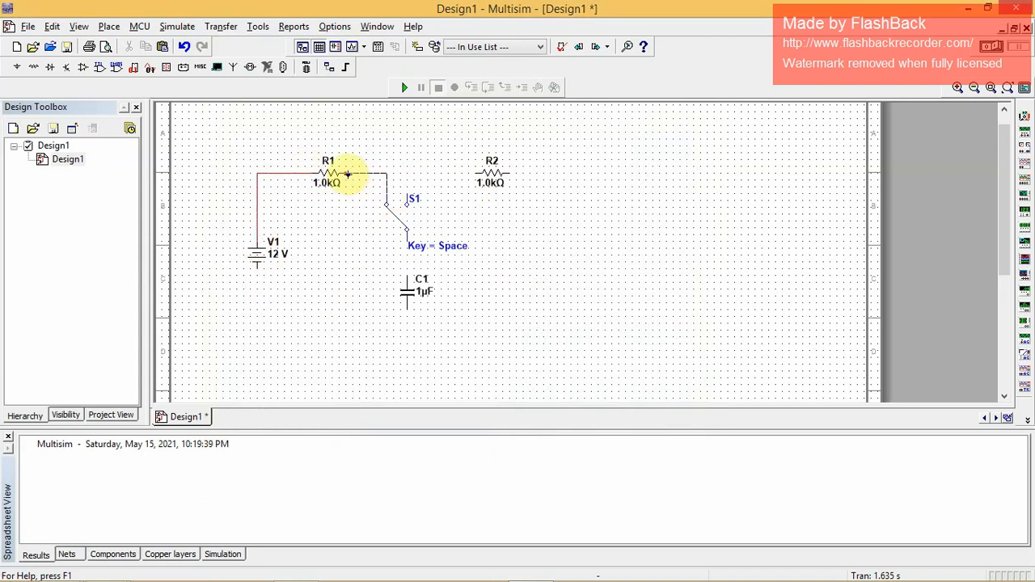
pyautogui.click(344, 173)
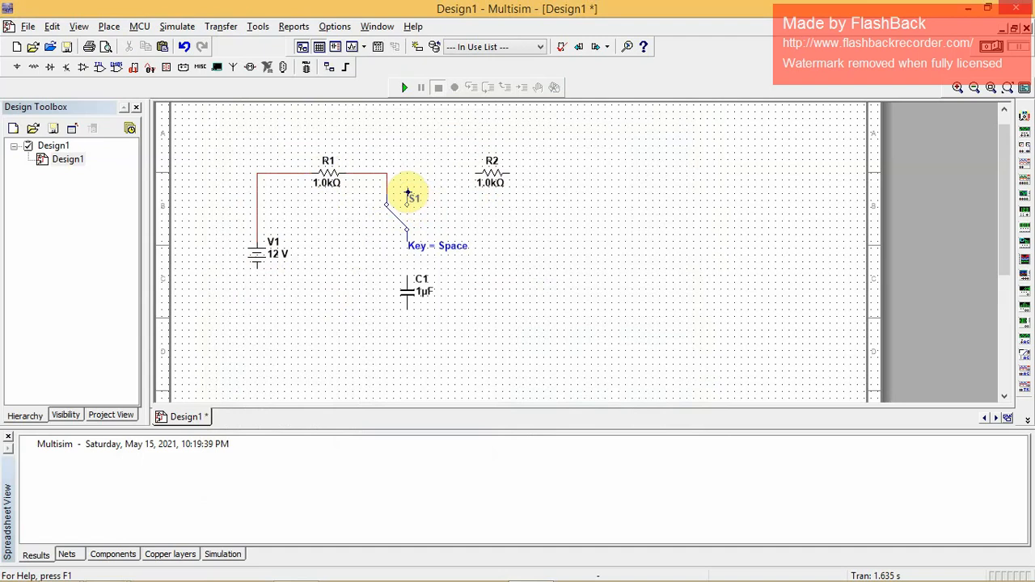
pyautogui.click(408, 194)
pyautogui.click(476, 173)
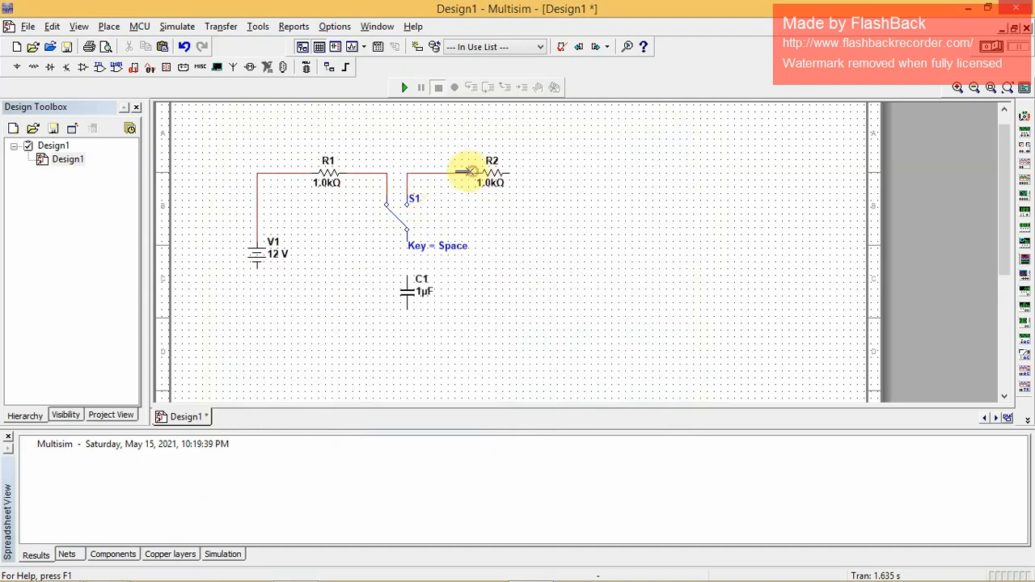
# - Wire V1's negative terminal to the lower end of C1, and C1's upper end to the common contact of S1
pyautogui.click(256, 266)
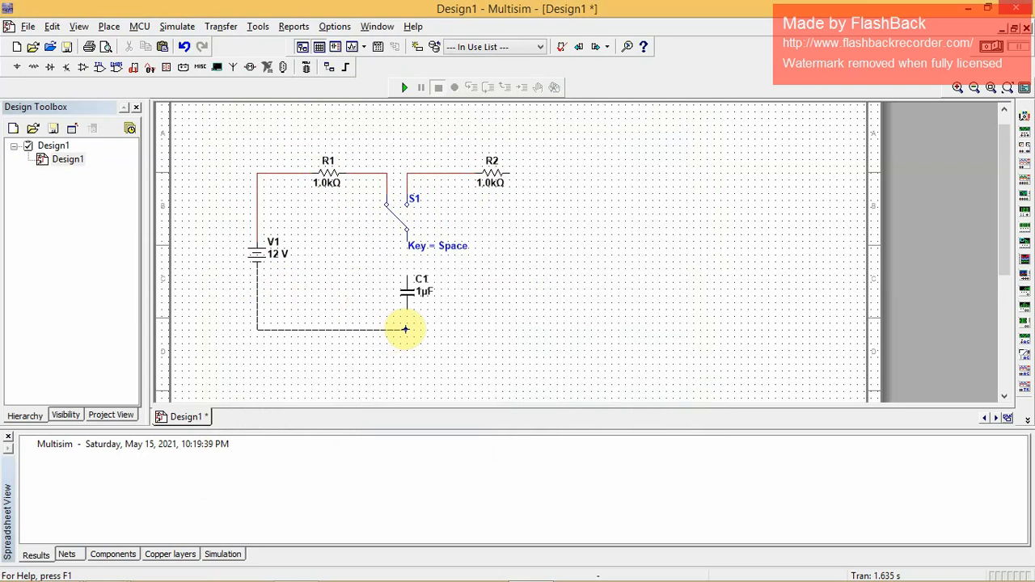
pyautogui.click(407, 312)
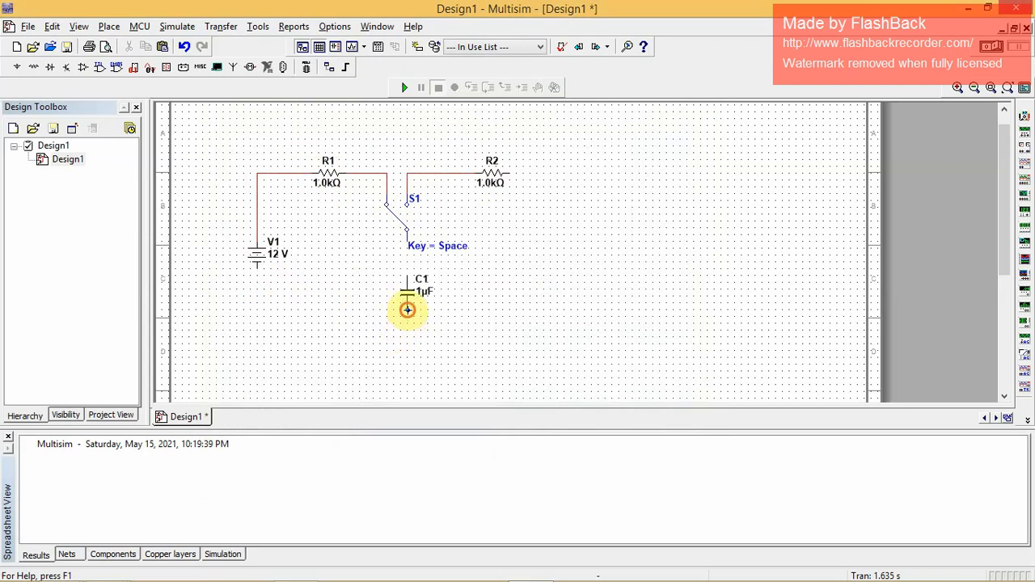
pyautogui.click(408, 276)
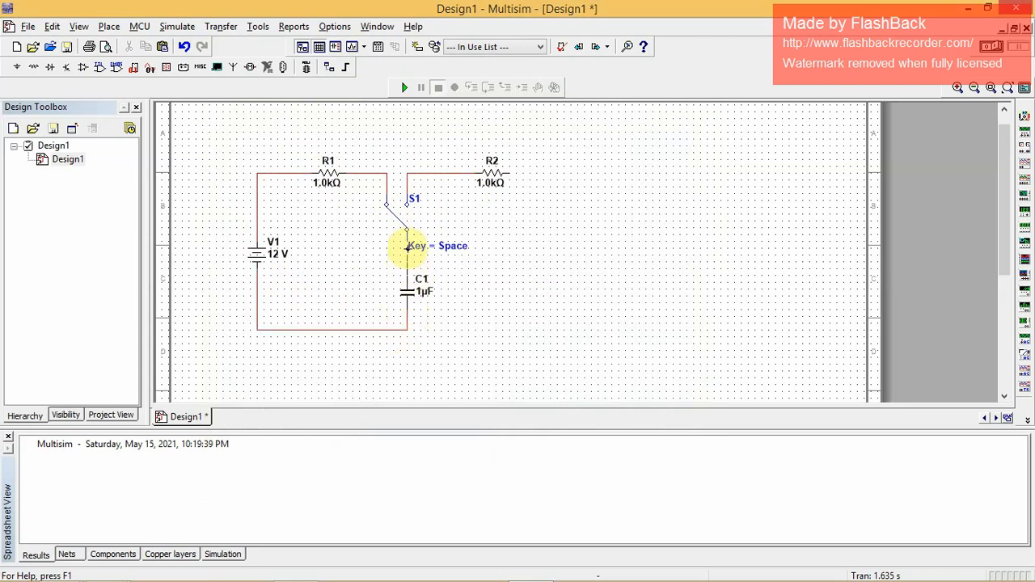
# - Wire R2's free end around the outside of the circuit to the bottom node below C1
pyautogui.click(509, 173)
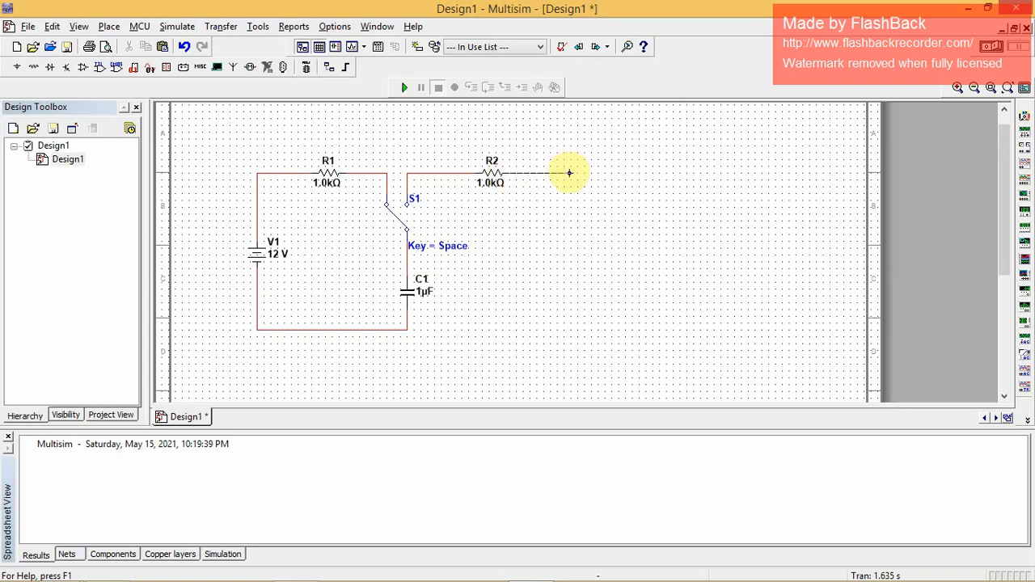
pyautogui.click(569, 173)
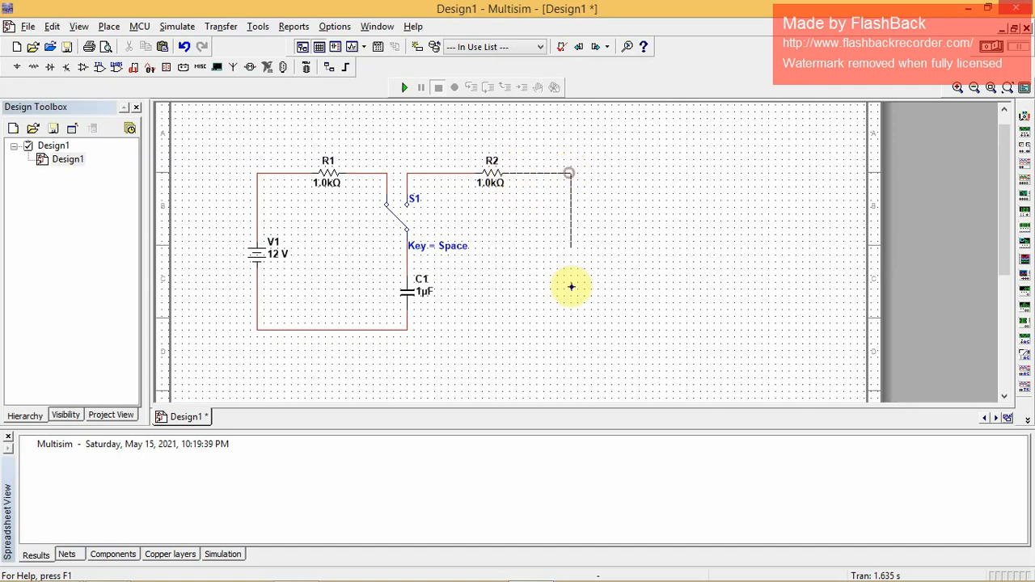
pyautogui.click(407, 331)
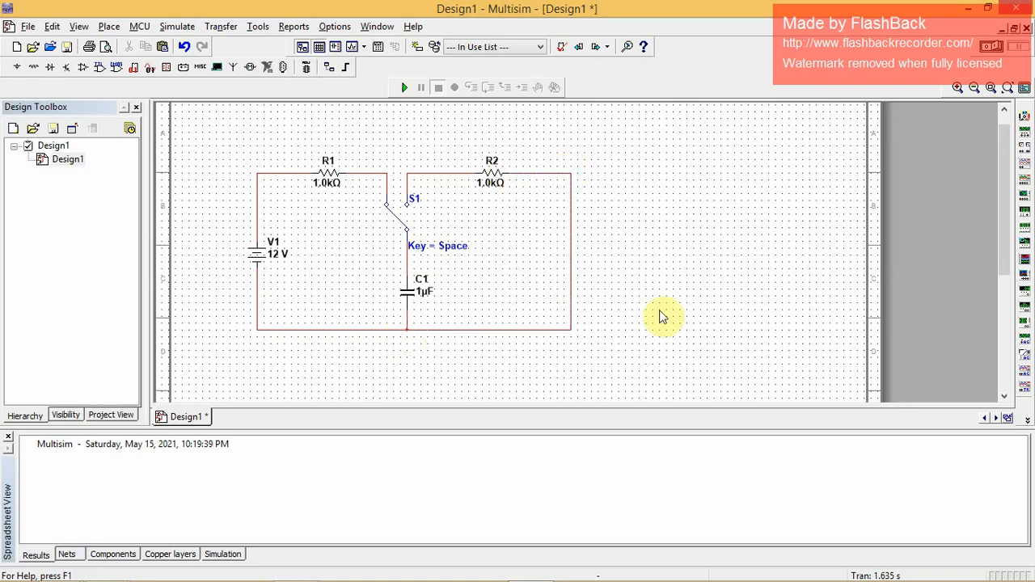
# - Place an oscilloscope beside the circuit and wire its channel A positive and negative terminals across C1
pyautogui.click(1025, 157)
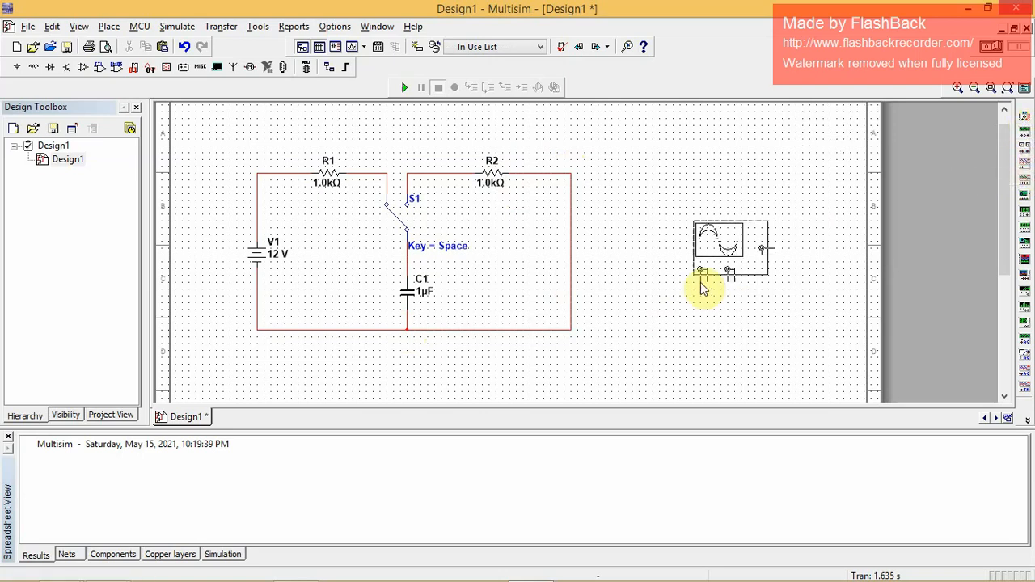
pyautogui.click(660, 280)
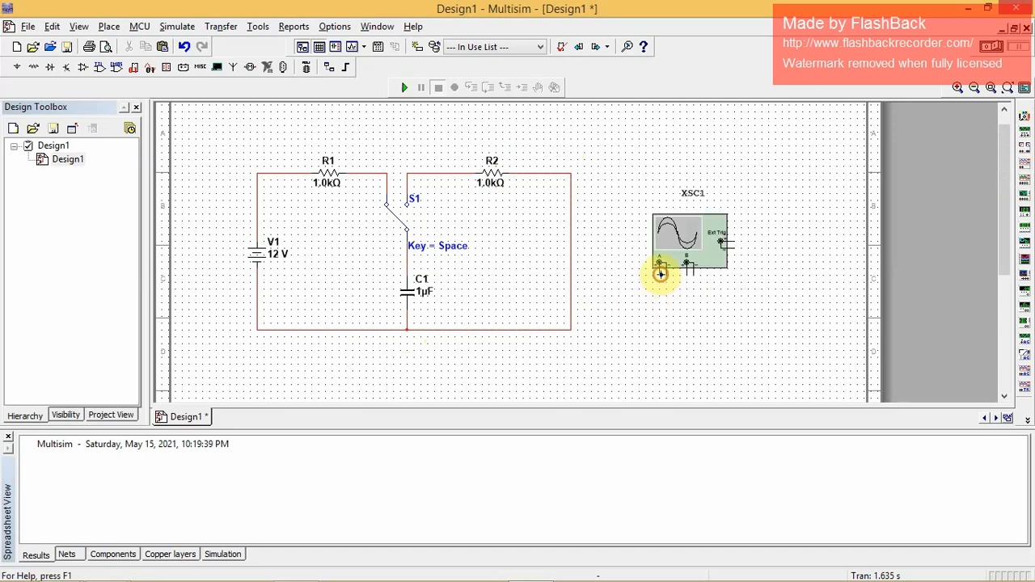
pyautogui.click(660, 274)
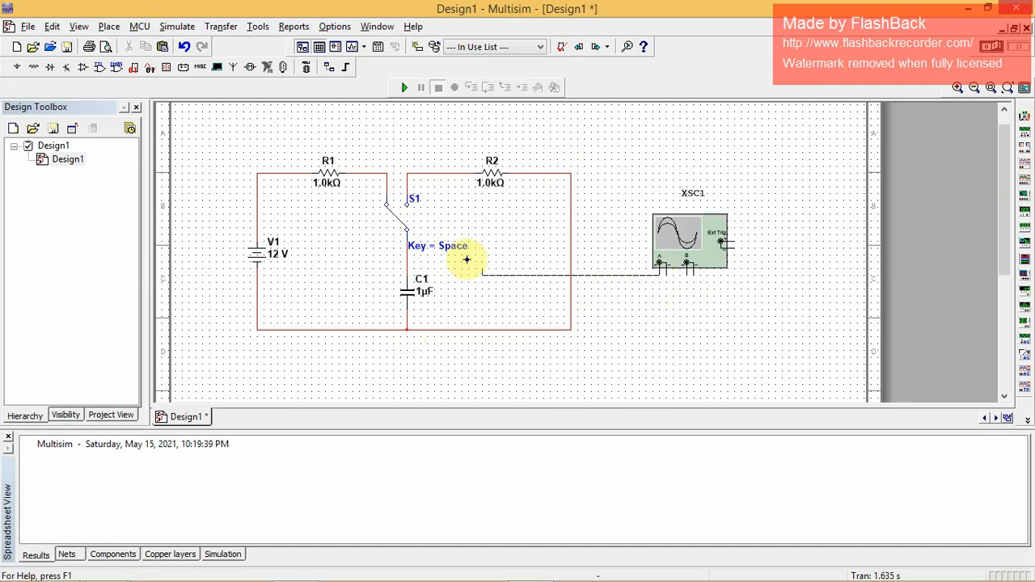
pyautogui.click(538, 267)
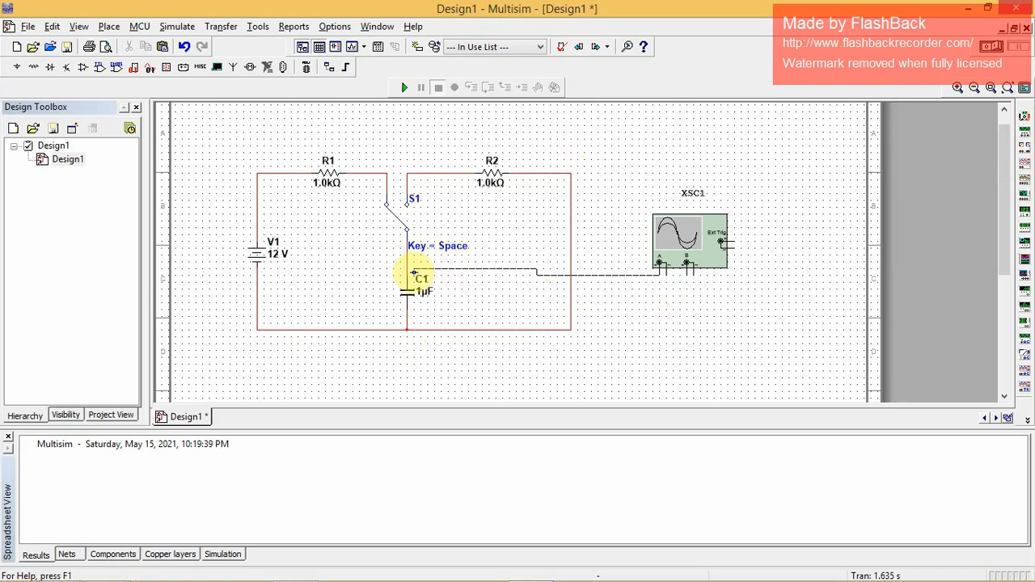
pyautogui.click(408, 269)
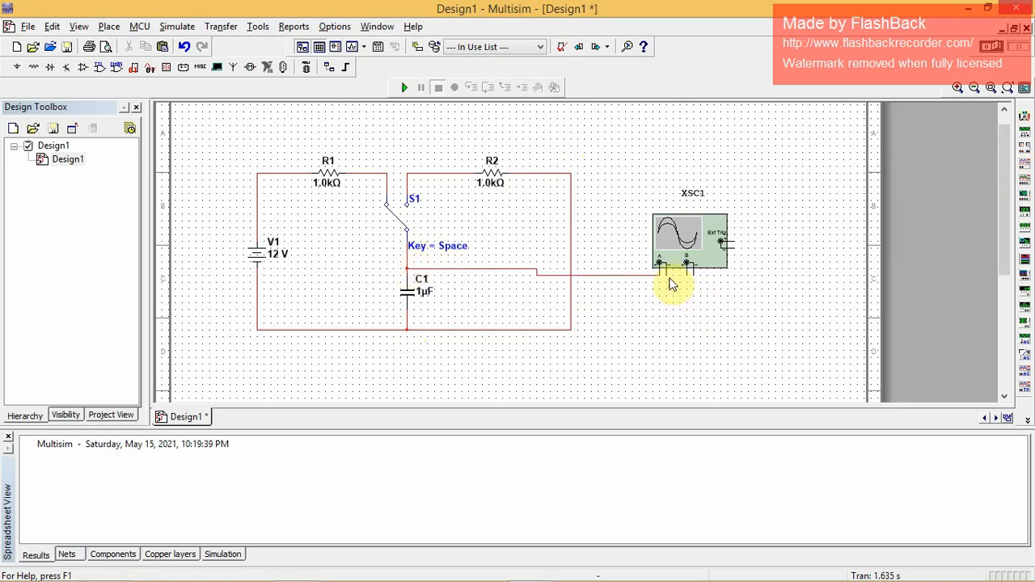
pyautogui.click(666, 275)
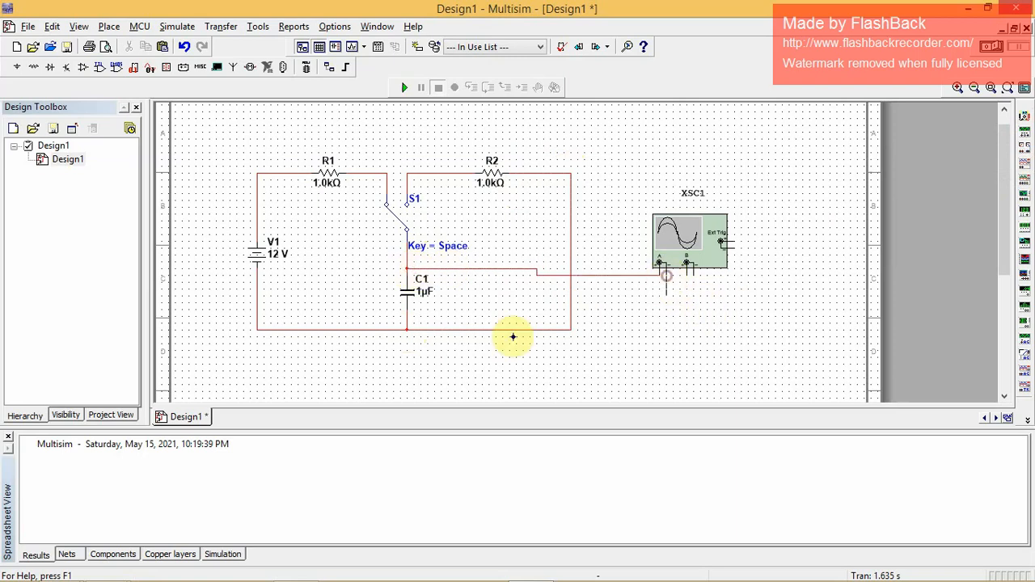
pyautogui.click(408, 315)
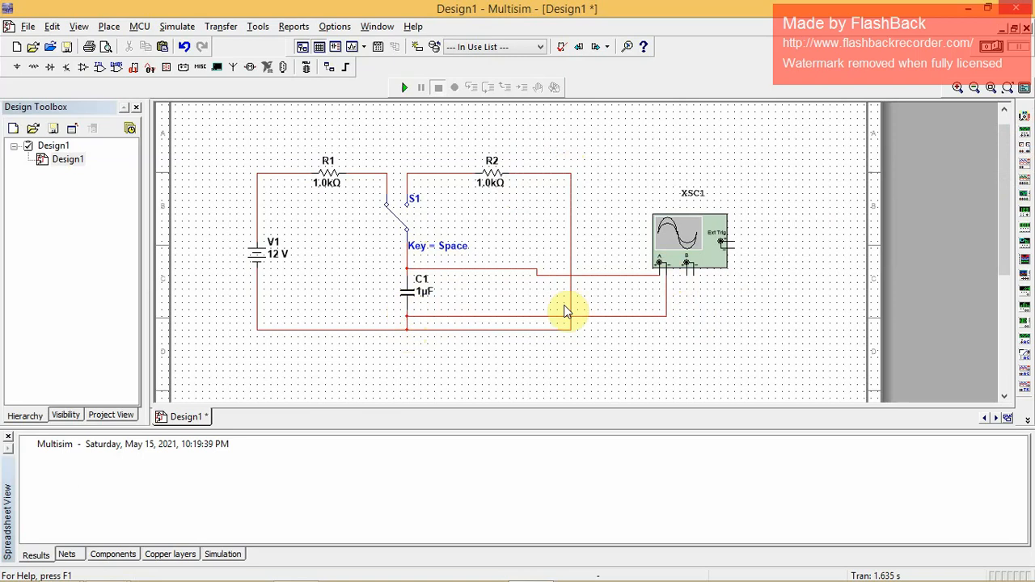
# - Switch S1 to the R2 contact and back to the R1 contact, viewing the oscilloscope's front panel in between
pyautogui.click(420, 218)
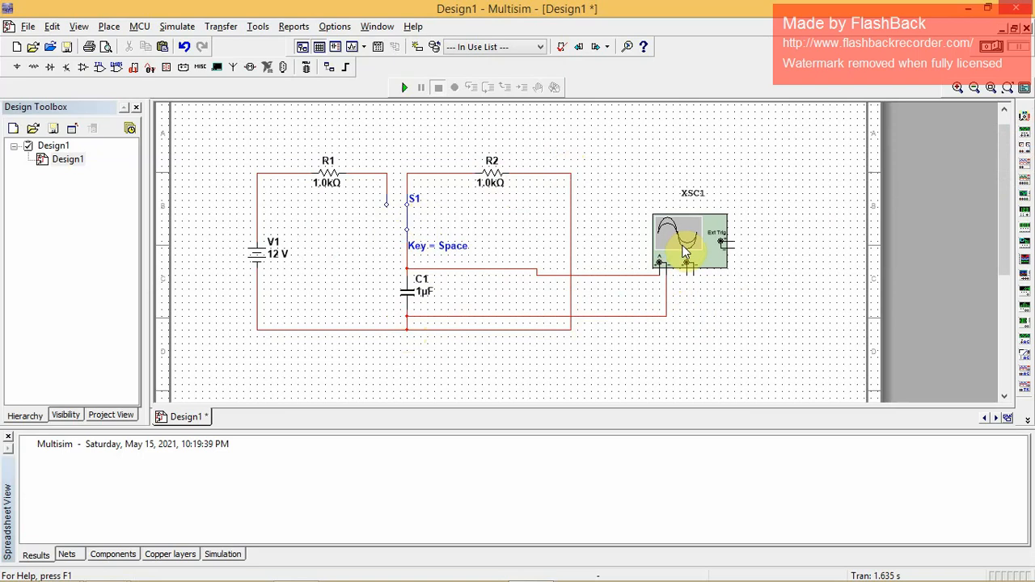
pyautogui.doubleClick(683, 247)
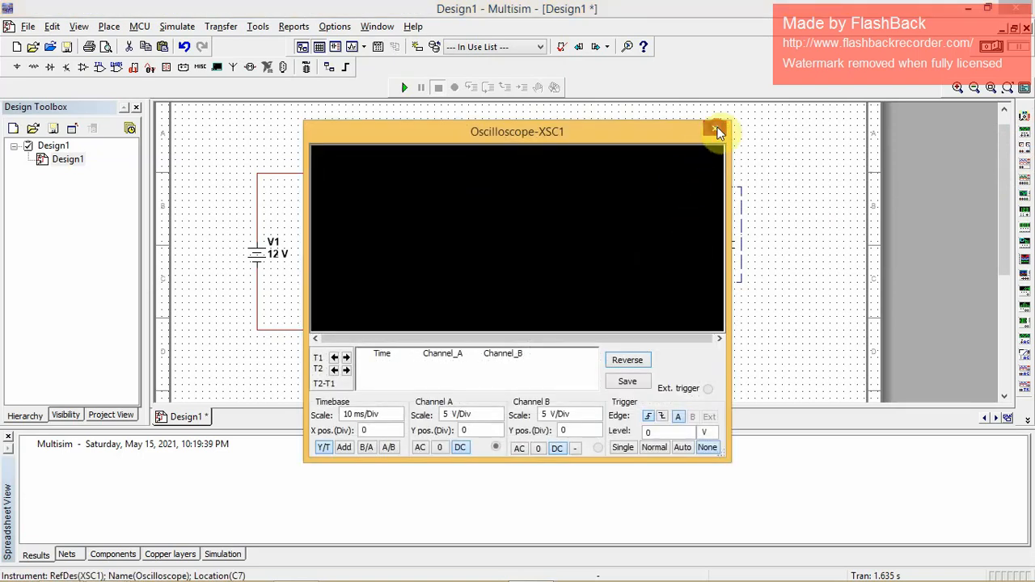
pyautogui.click(717, 131)
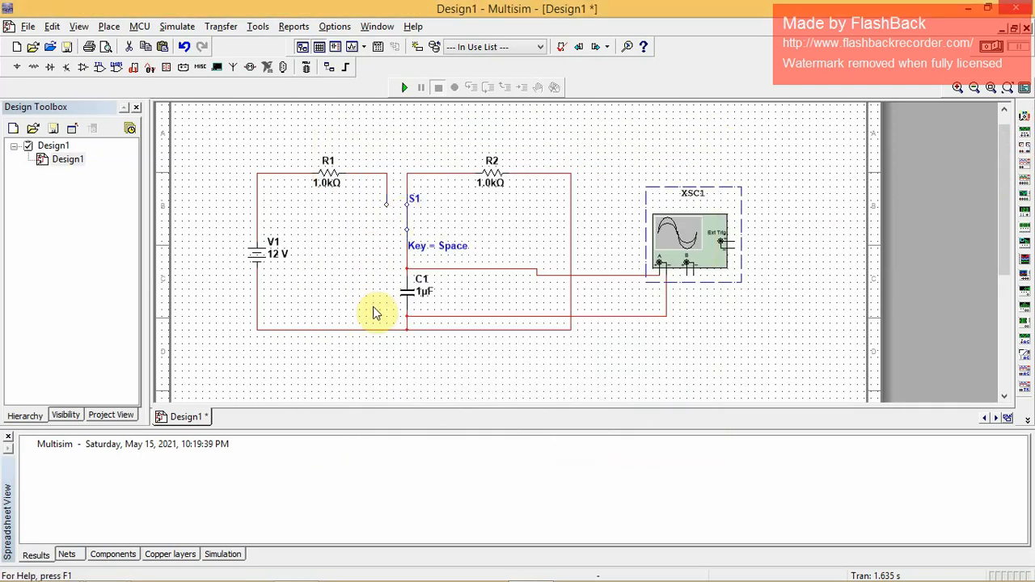
pyautogui.click(408, 214)
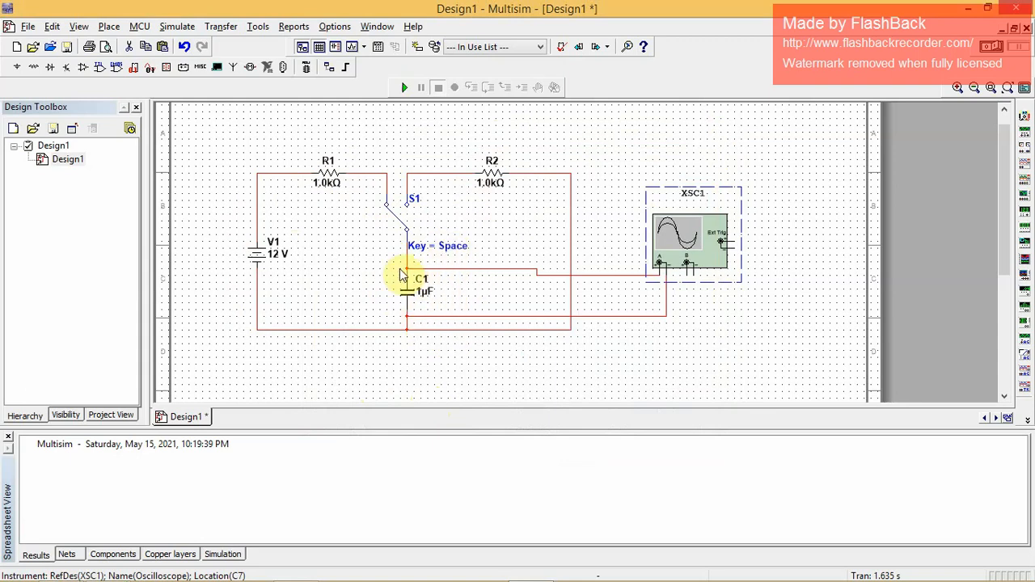
# - Set the resistance of R1 to 10 kΩ and that of R2 to 20 kΩ
pyautogui.click(334, 181)
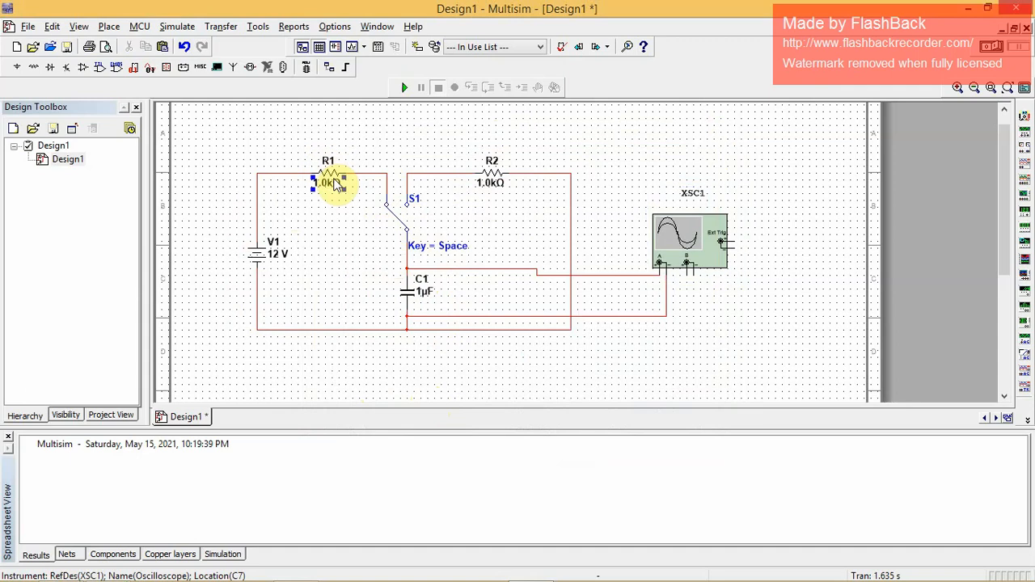
pyautogui.doubleClick(336, 185)
pyautogui.write('10k')
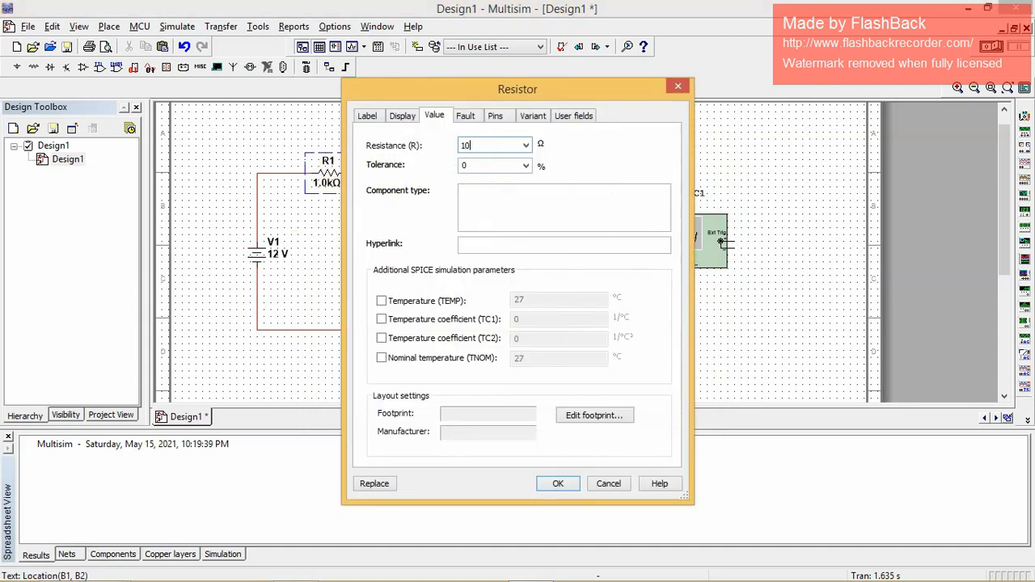
pyautogui.click(557, 484)
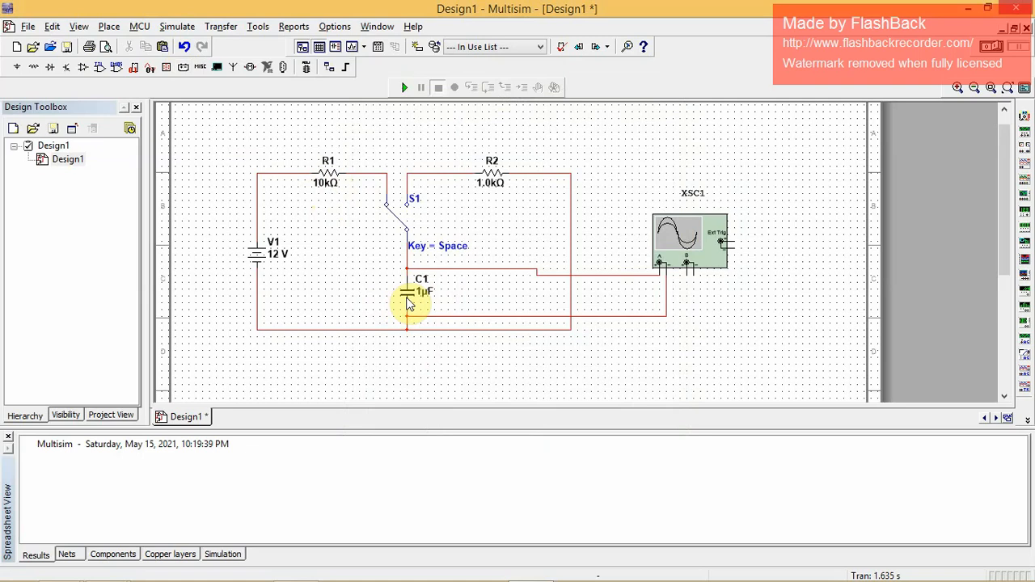
pyautogui.doubleClick(491, 175)
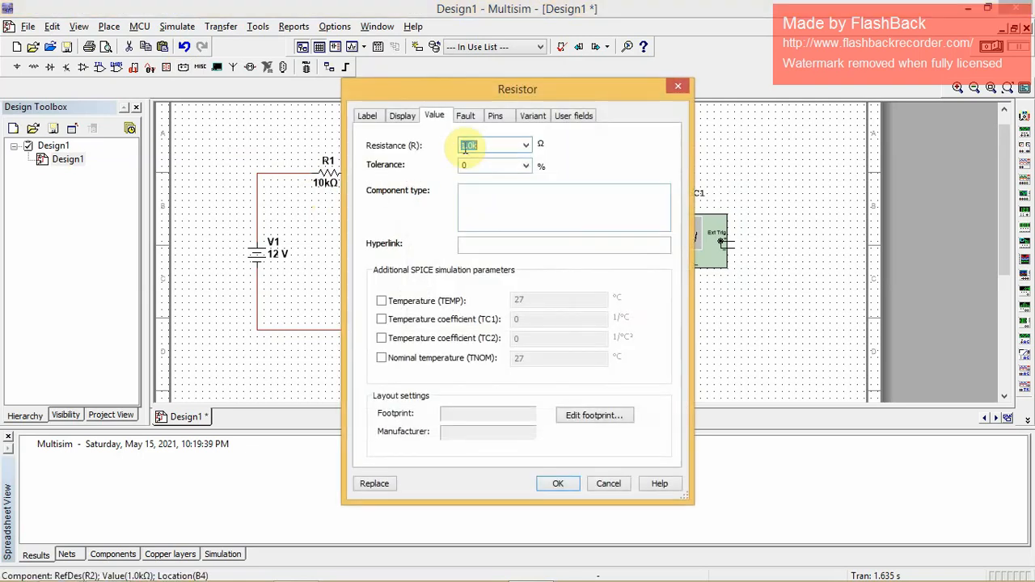
pyautogui.write('2')
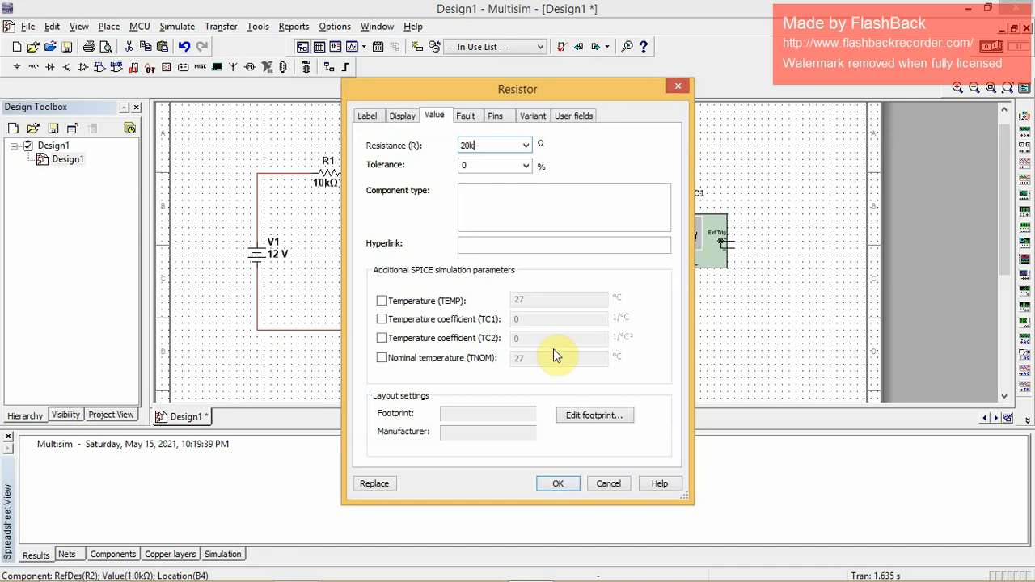
pyautogui.click(557, 483)
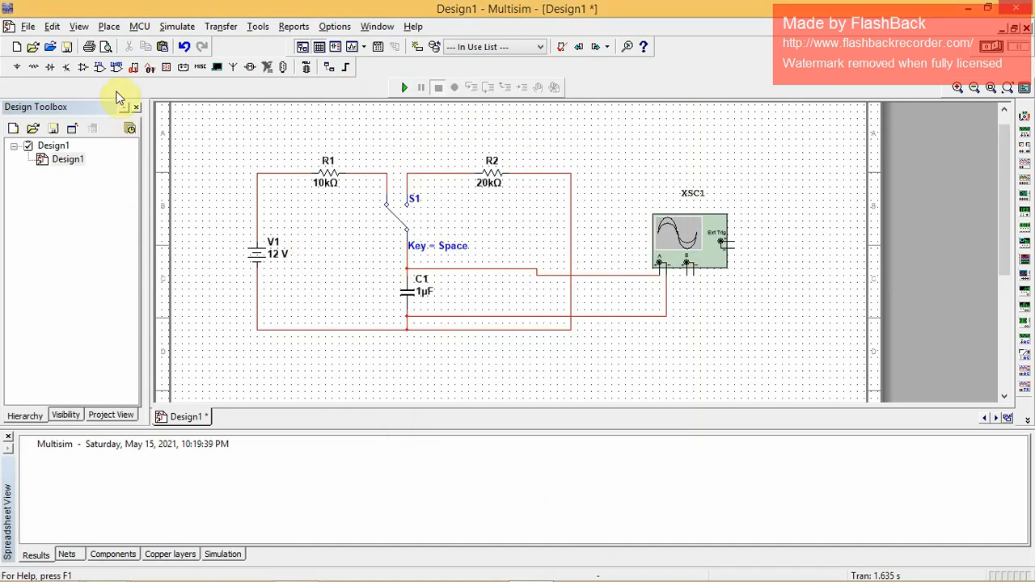
# - Place a GROUND from the power sources below C1 and wire it to the circuit's bottom node
pyautogui.click(18, 67)
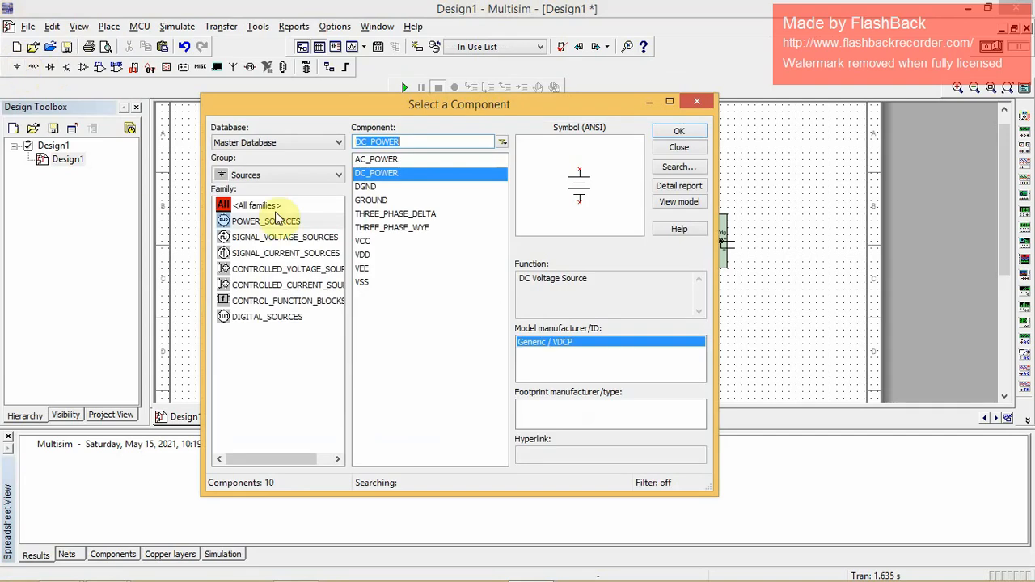
pyautogui.click(376, 201)
pyautogui.click(680, 134)
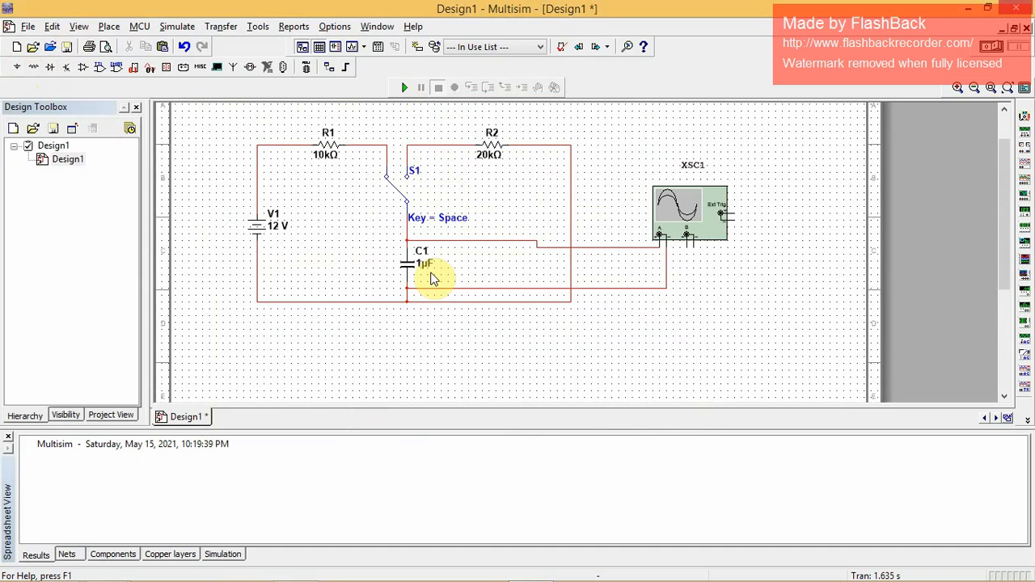
pyautogui.click(413, 334)
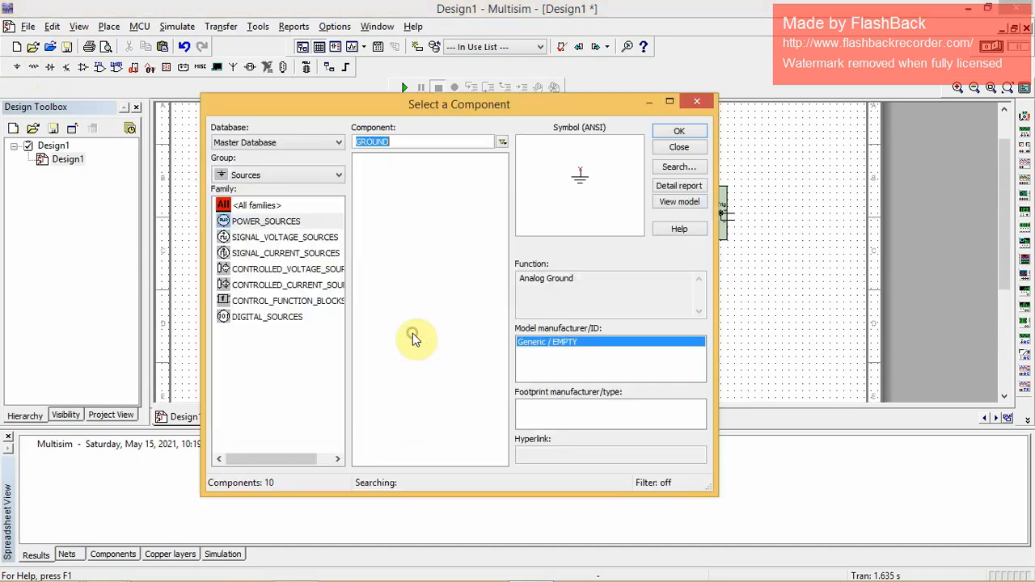
pyautogui.click(703, 101)
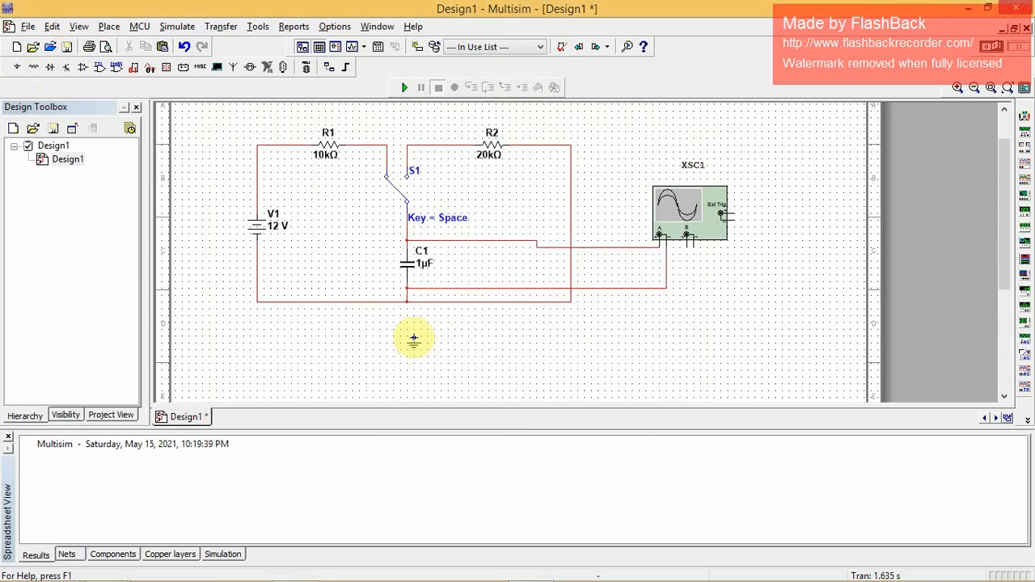
pyautogui.click(413, 338)
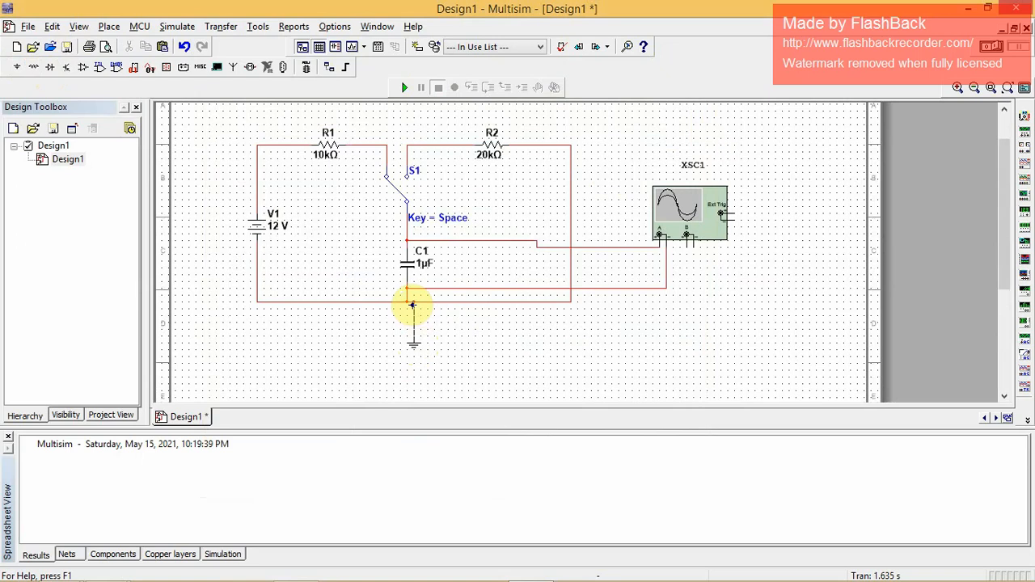
pyautogui.click(411, 303)
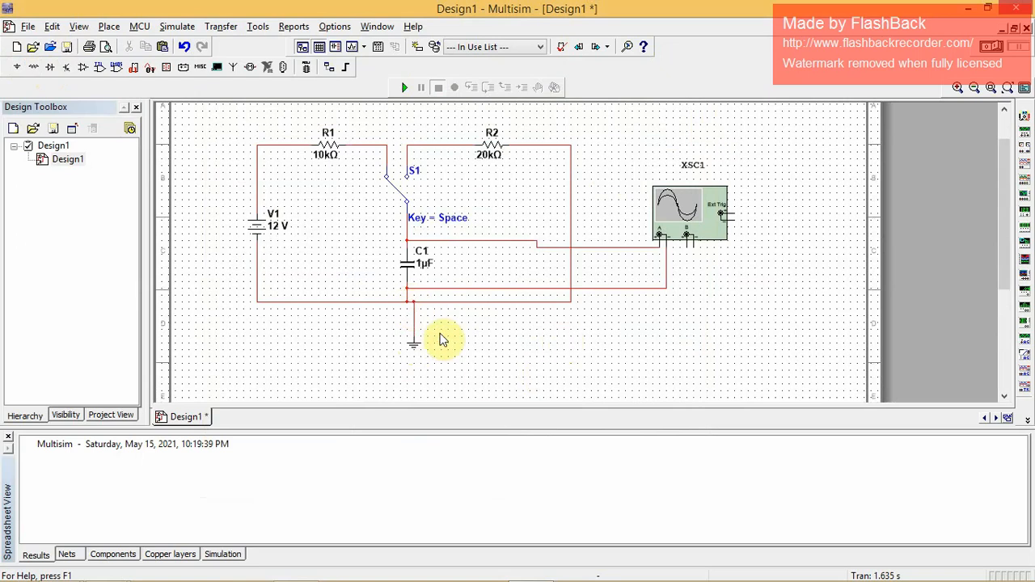
# - Open the oscilloscope's front panel beside the circuit and shift the XSC1 symbol closer to R2's loop
pyautogui.doubleClick(674, 213)
pyautogui.moveTo(554, 127); pyautogui.dragTo(947, 93)
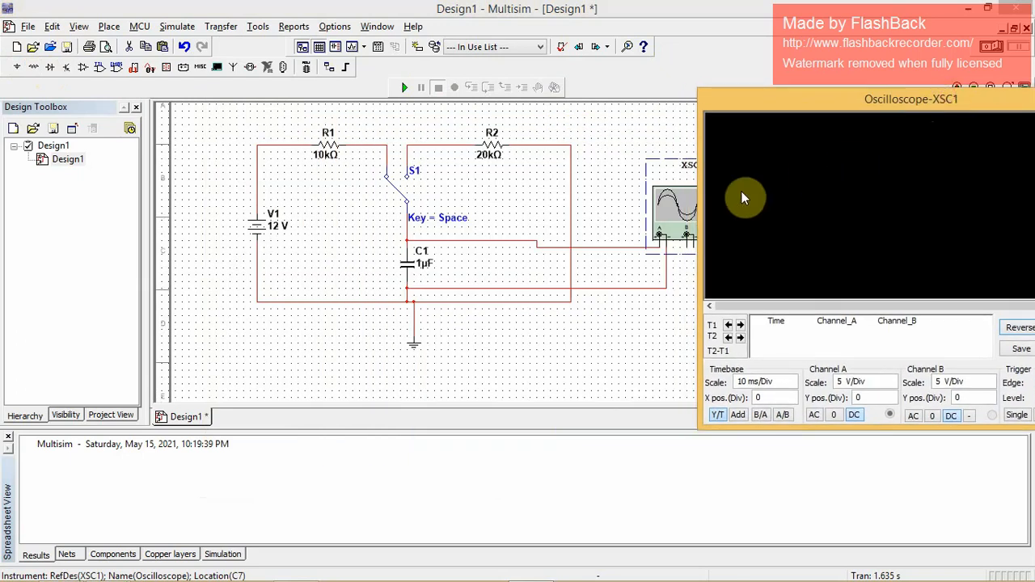
pyautogui.click(675, 215)
pyautogui.moveTo(675, 215); pyautogui.dragTo(619, 213)
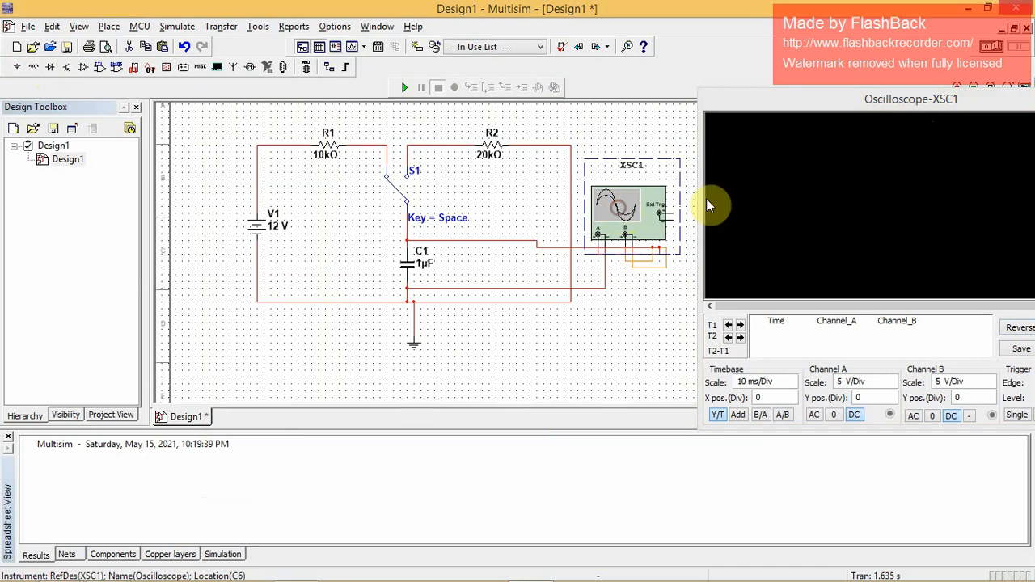
# - Reposition the oscilloscope panel clear of the circuit, and run the simulation briefly before stopping it
pyautogui.moveTo(774, 99); pyautogui.dragTo(585, 108)
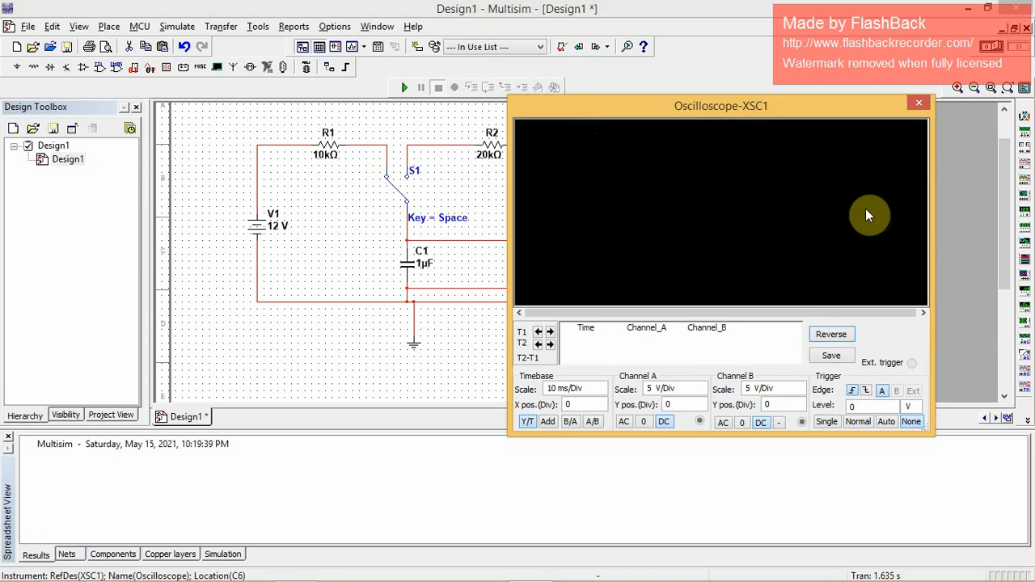
pyautogui.moveTo(812, 111); pyautogui.dragTo(939, 68)
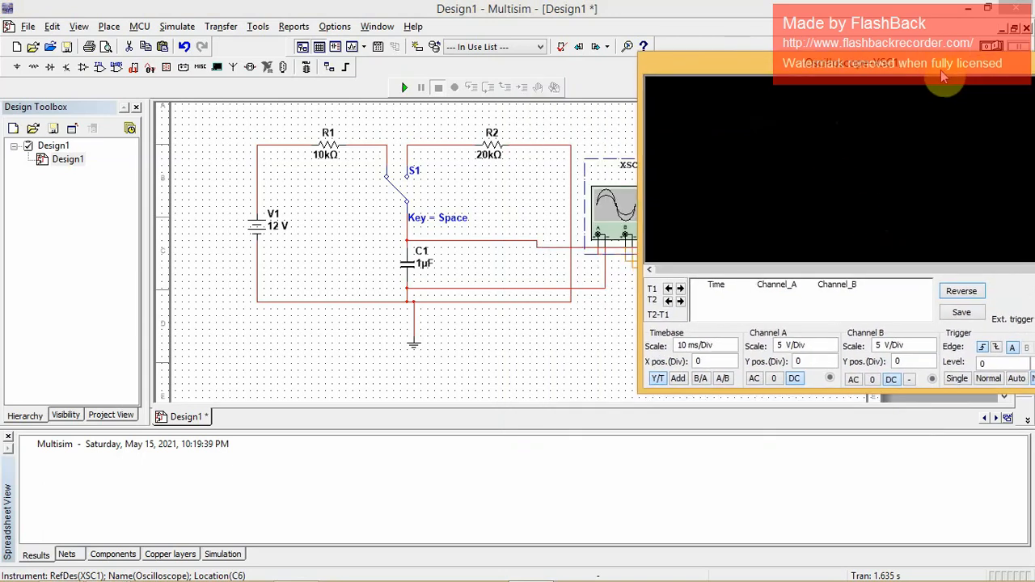
pyautogui.click(404, 88)
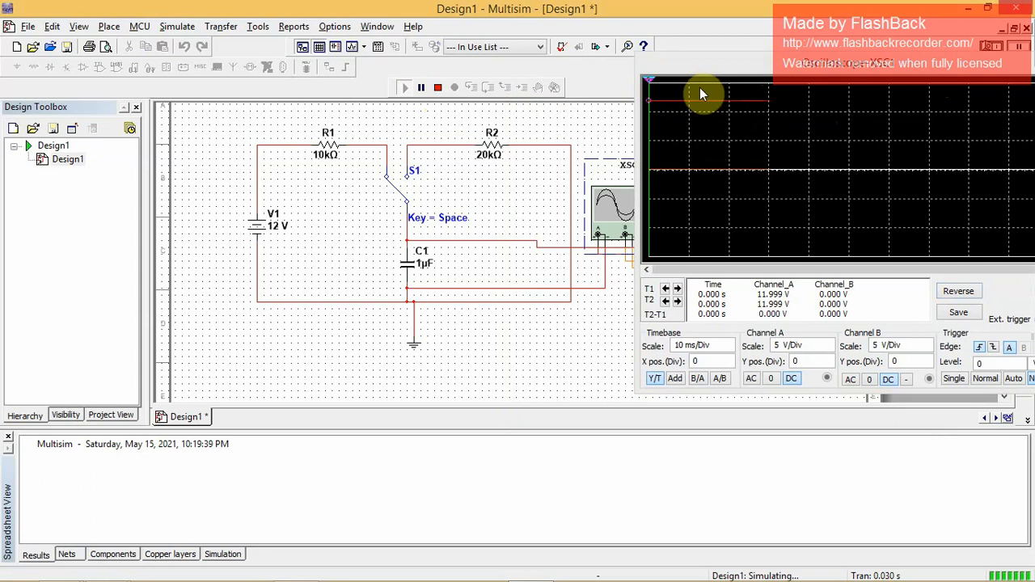
pyautogui.click(439, 90)
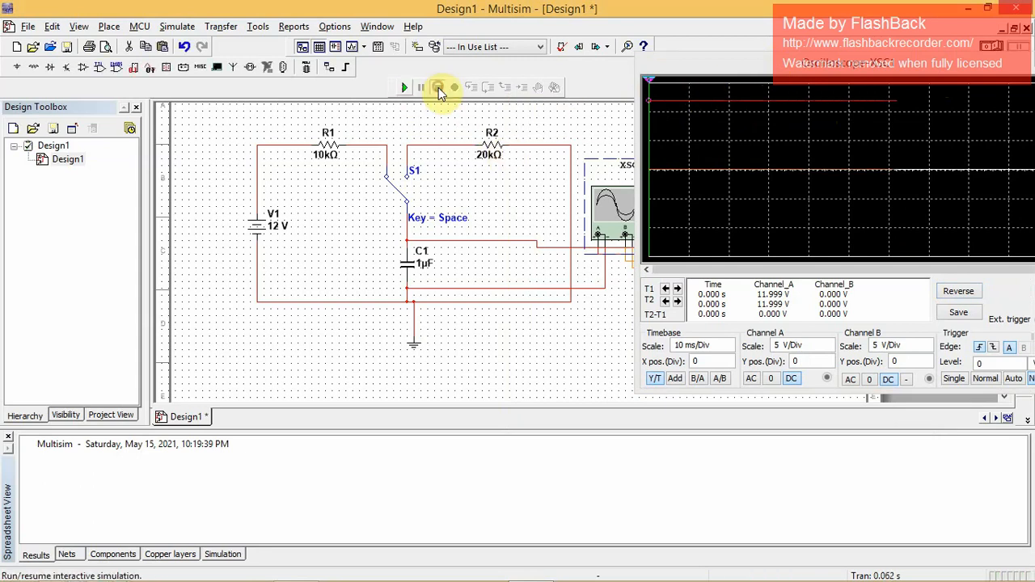
# - Switch S1 over to the R2 contact, and close and reopen the XSC1 oscilloscope panel beside the circuit
pyautogui.click(394, 186)
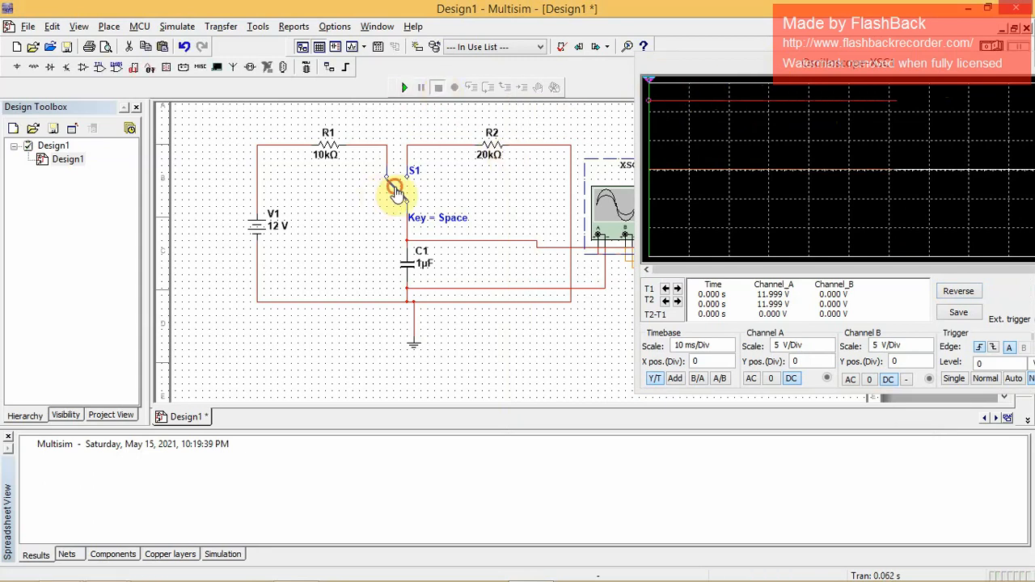
pyautogui.click(772, 76)
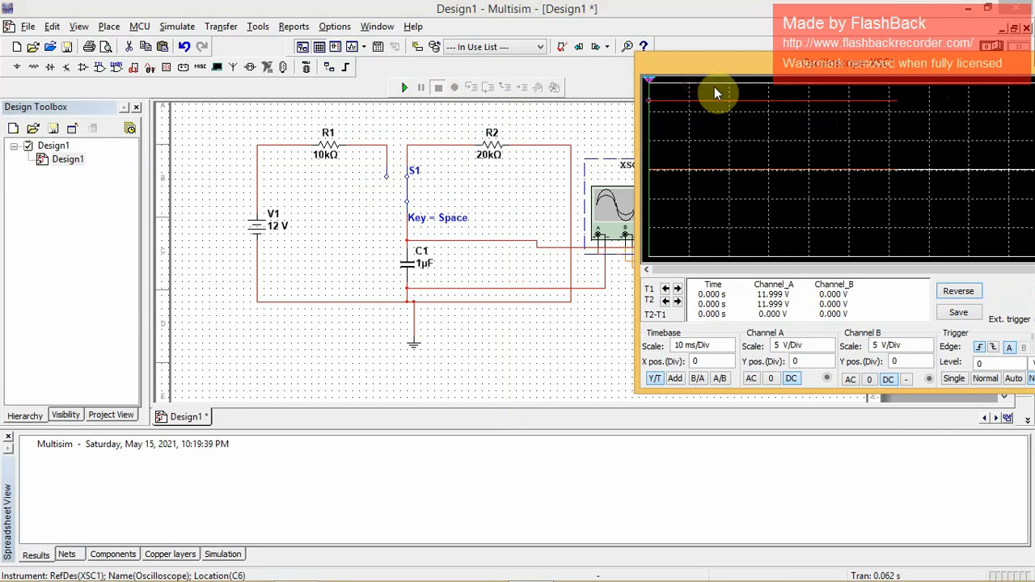
pyautogui.moveTo(906, 67); pyautogui.dragTo(799, 58)
pyautogui.click(940, 56)
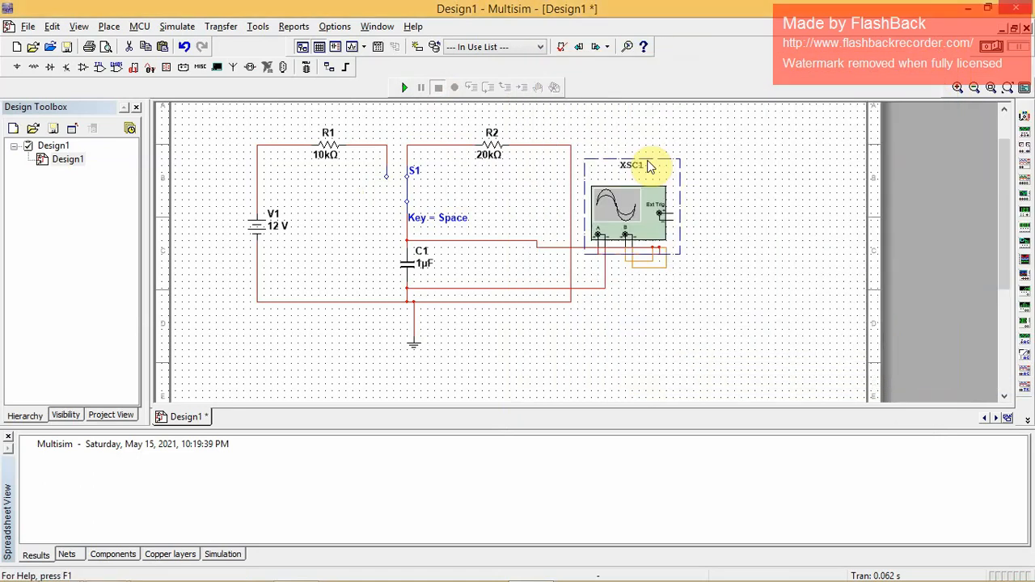
pyautogui.doubleClick(631, 223)
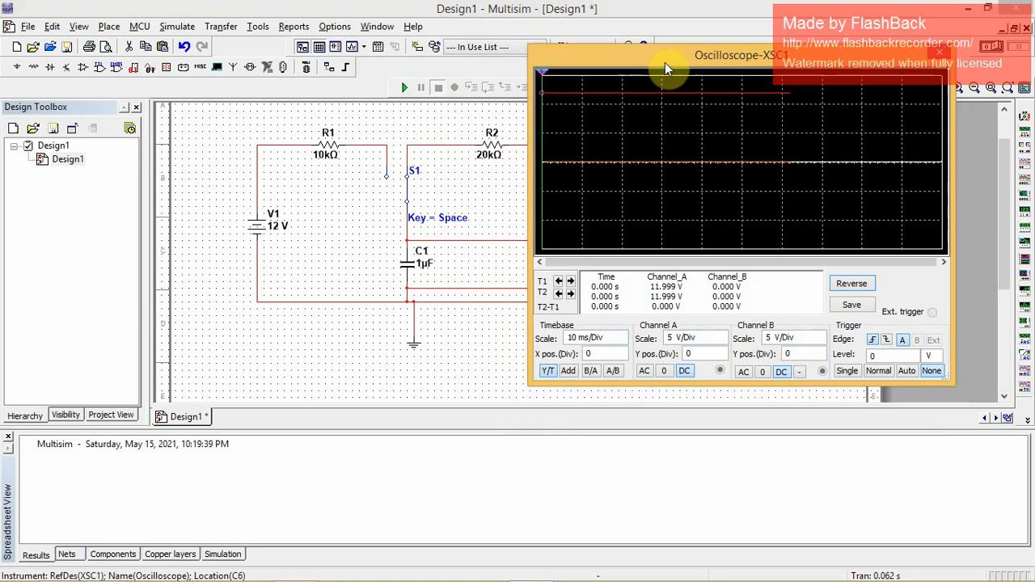
# - Run the simulation with the oscilloscope panel clear of R2's loop and switch S1 to the R1 contact to charge C1
pyautogui.click(402, 87)
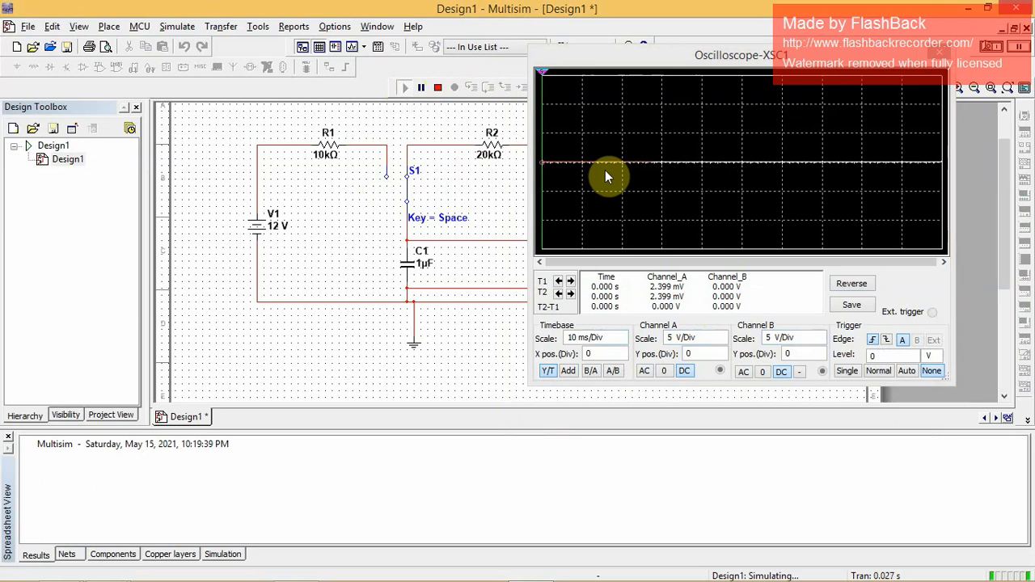
pyautogui.moveTo(619, 66)
pyautogui.mouseDown()
pyautogui.moveTo(649, 65)
pyautogui.moveTo(666, 86)
pyautogui.moveTo(720, 82)
pyautogui.mouseUp()
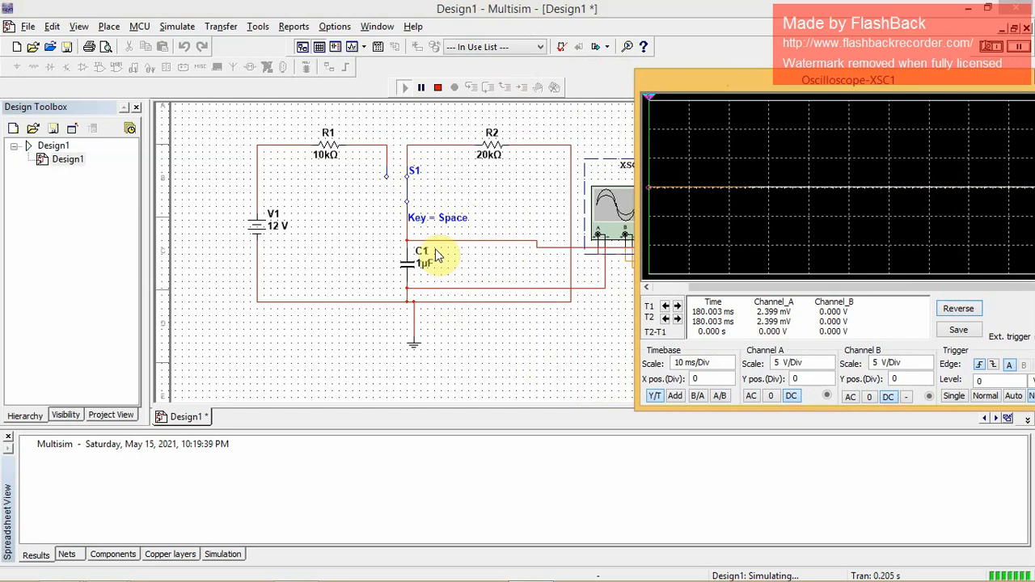
pyautogui.click(405, 194)
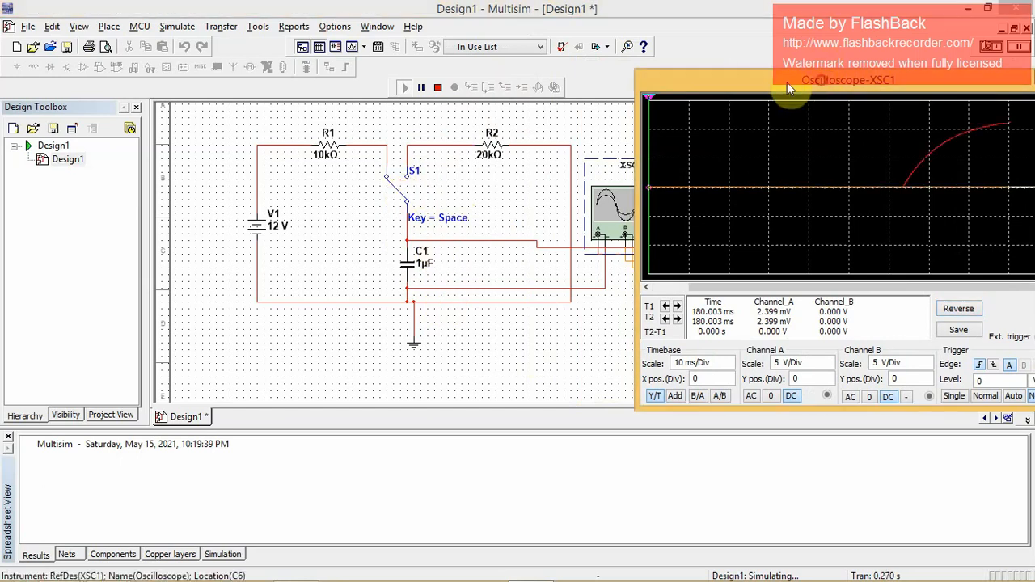
# - Bring the whole oscilloscope panel into view and set its timebase scale to 50 ms/Div
pyautogui.moveTo(821, 81); pyautogui.dragTo(648, 64)
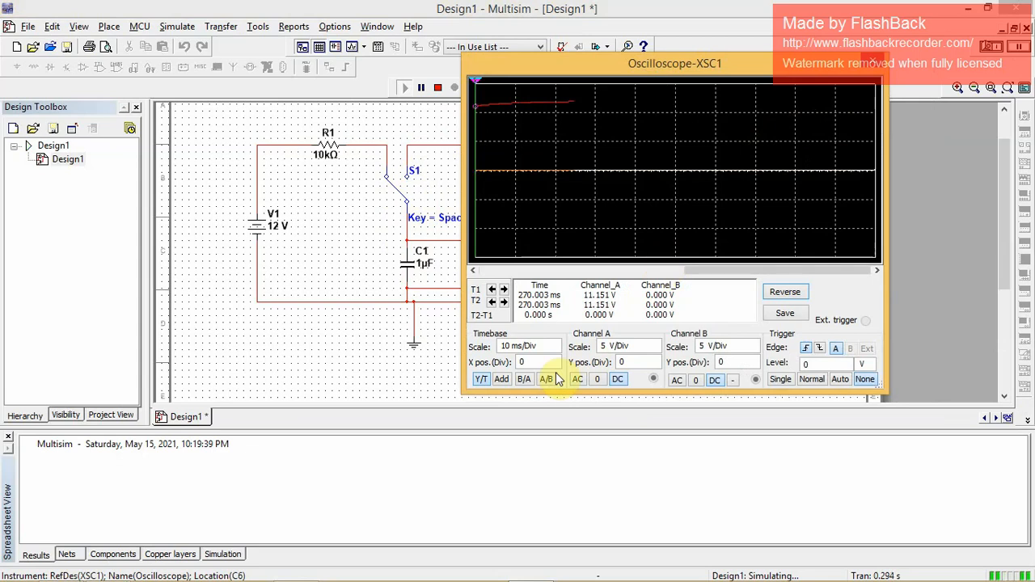
pyautogui.click(542, 349)
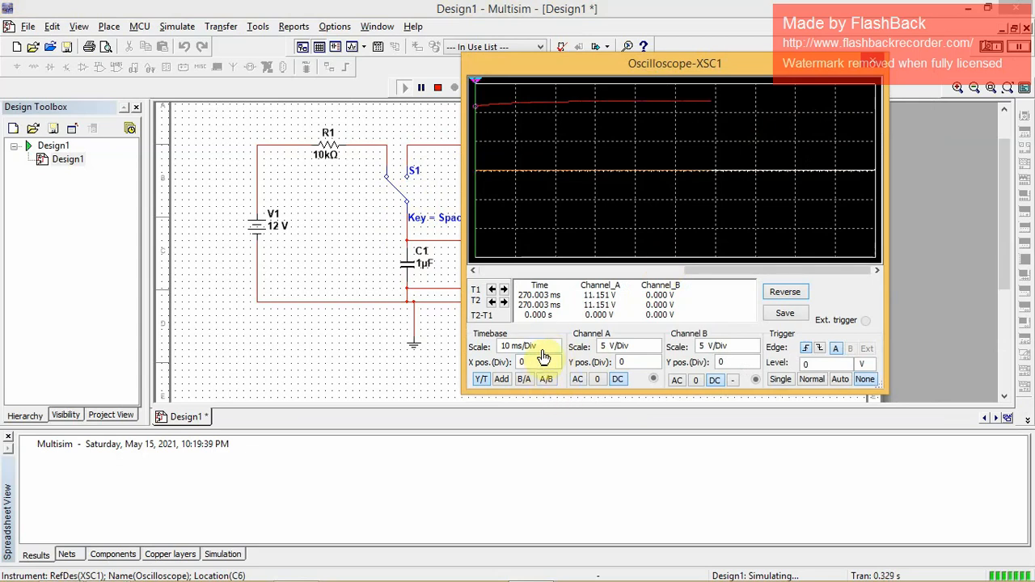
pyautogui.click(558, 345)
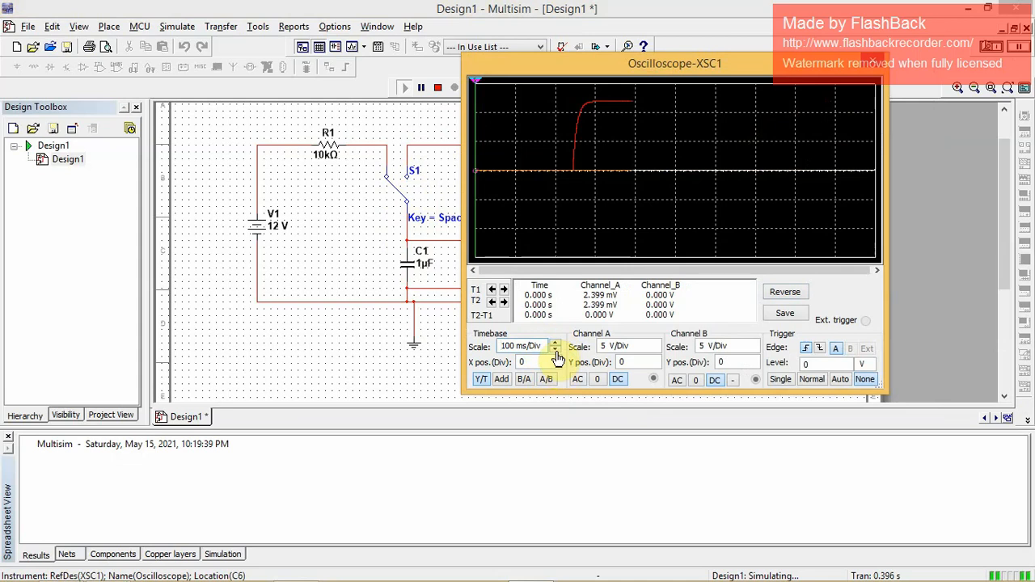
pyautogui.click(554, 351)
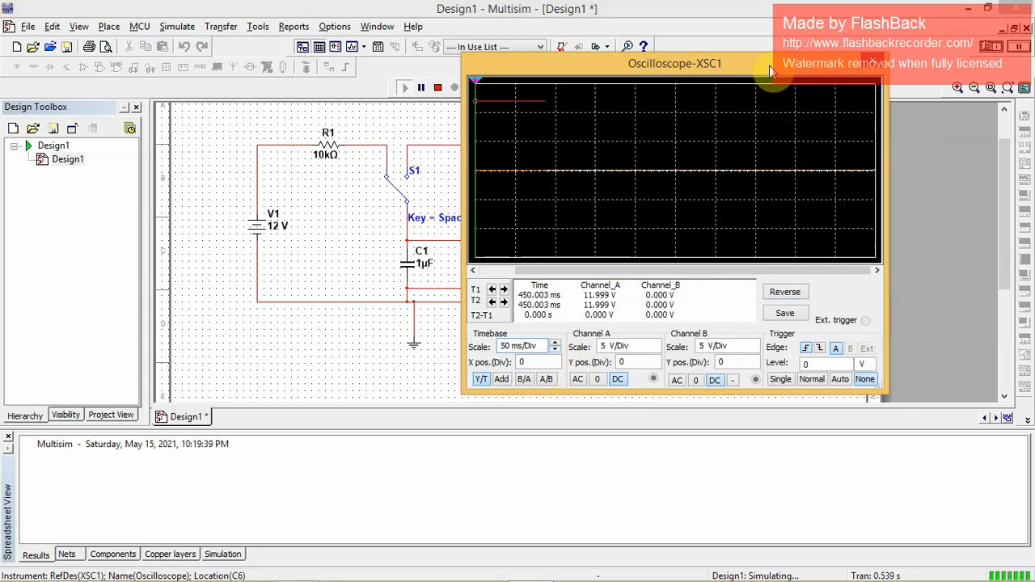
# - Switch S1 back to the R2 contact to discharge C1, keeping the full oscilloscope trace in view
pyautogui.moveTo(769, 65); pyautogui.dragTo(788, 65)
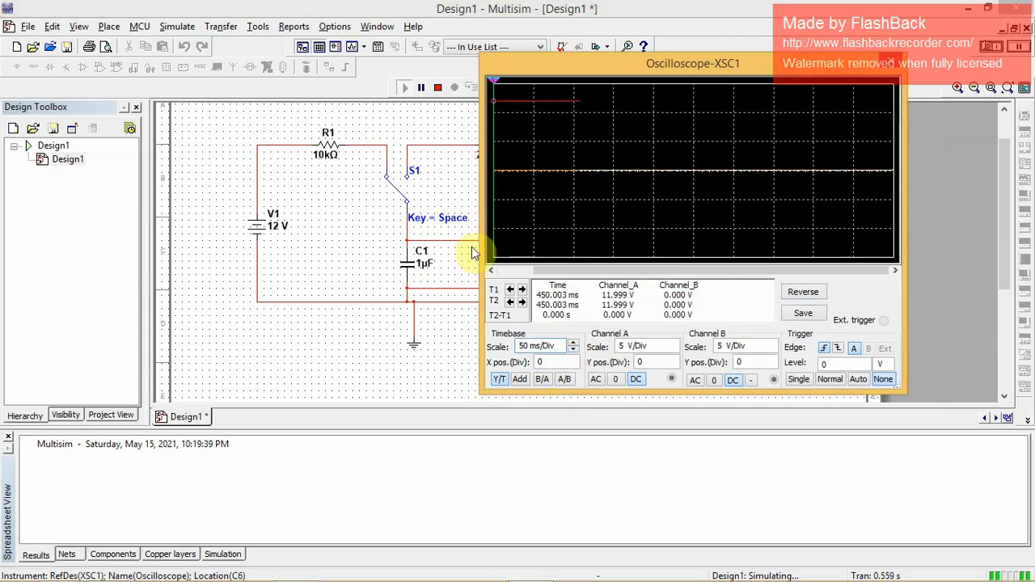
pyautogui.click(396, 191)
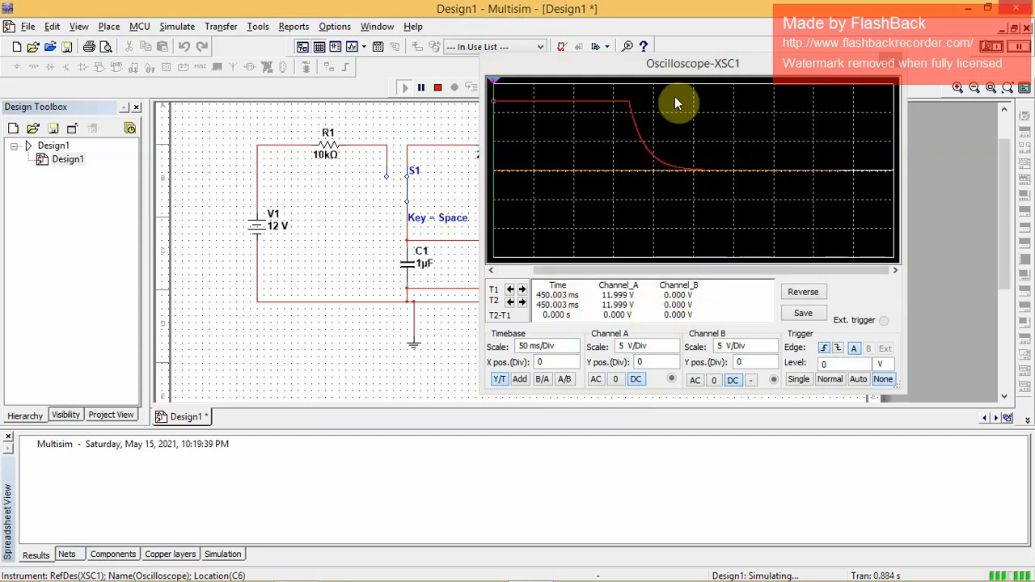
pyautogui.moveTo(684, 73); pyautogui.dragTo(707, 135)
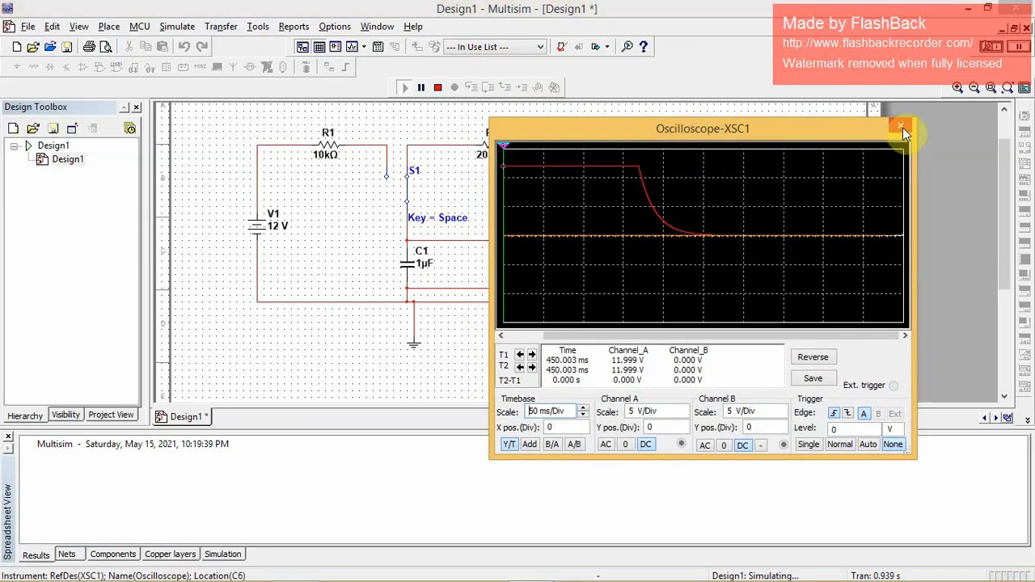
# - Stop the running simulation and close the XSC1 oscilloscope panel
pyautogui.click(437, 87)
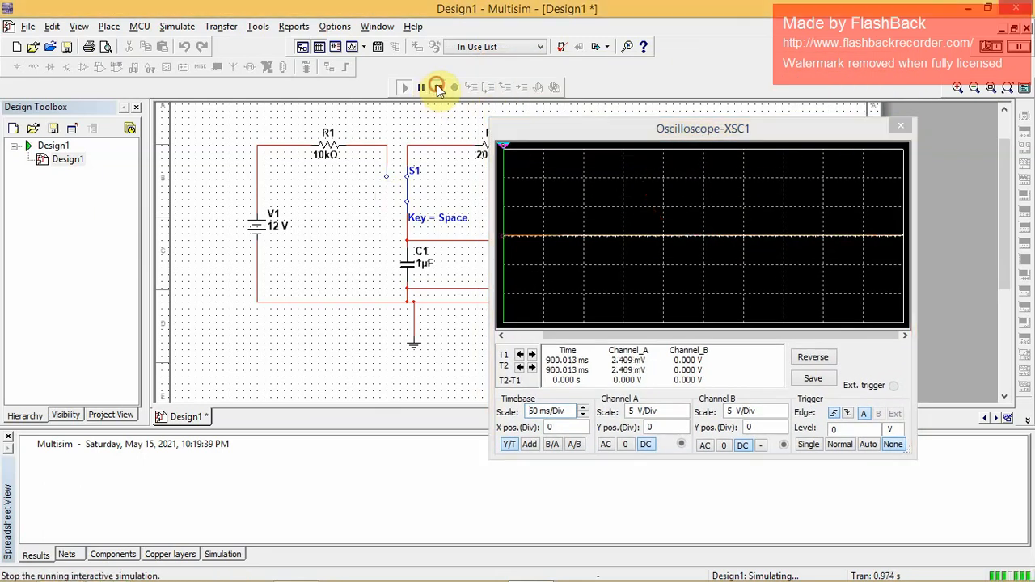
pyautogui.click(898, 120)
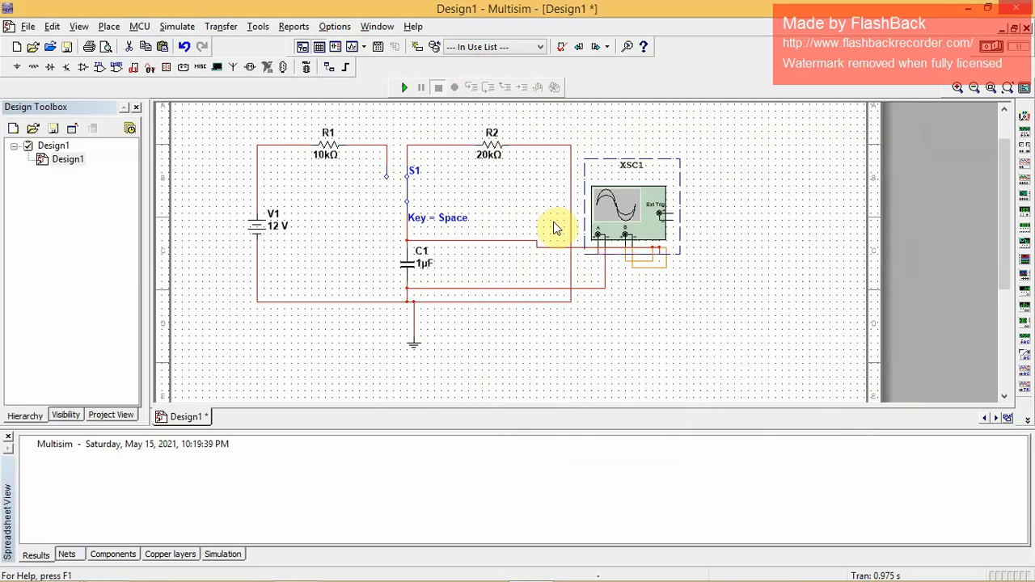
# - Delete the entire capacitor circuit, including its oscilloscope and wiring, from the Design1 sheet
pyautogui.click(404, 198)
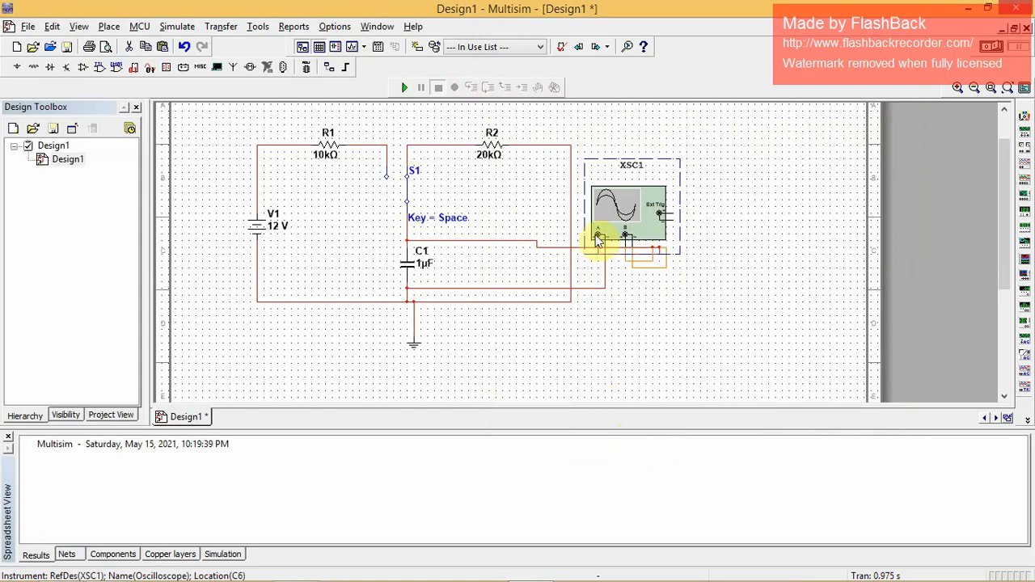
pyautogui.hotkey('ctrl', 'a')
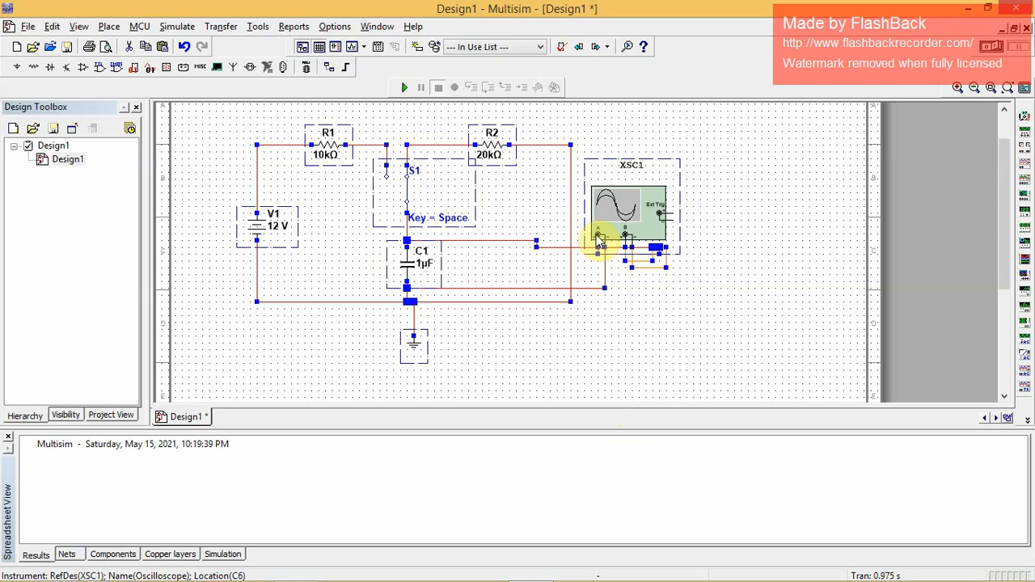
pyautogui.press('Delete')
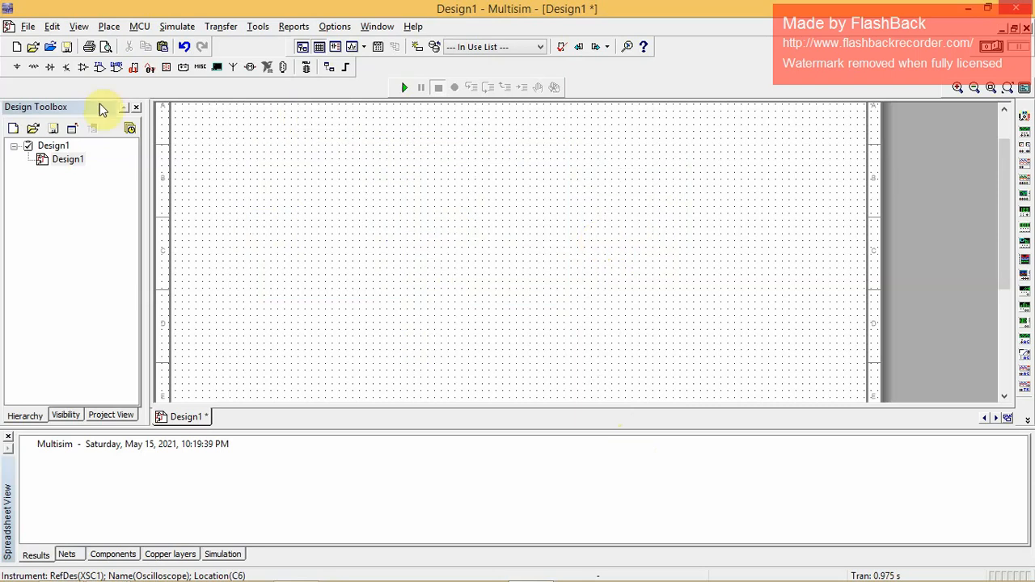
# - Place a DC_POWER source from the power sources near the left edge of the empty sheet
pyautogui.click(17, 68)
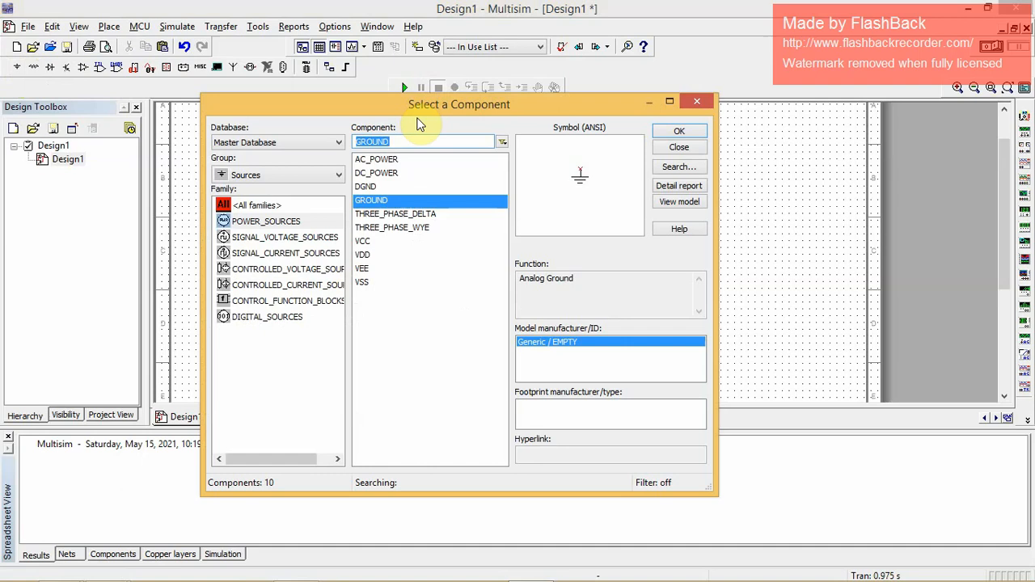
pyautogui.click(395, 171)
pyautogui.click(679, 131)
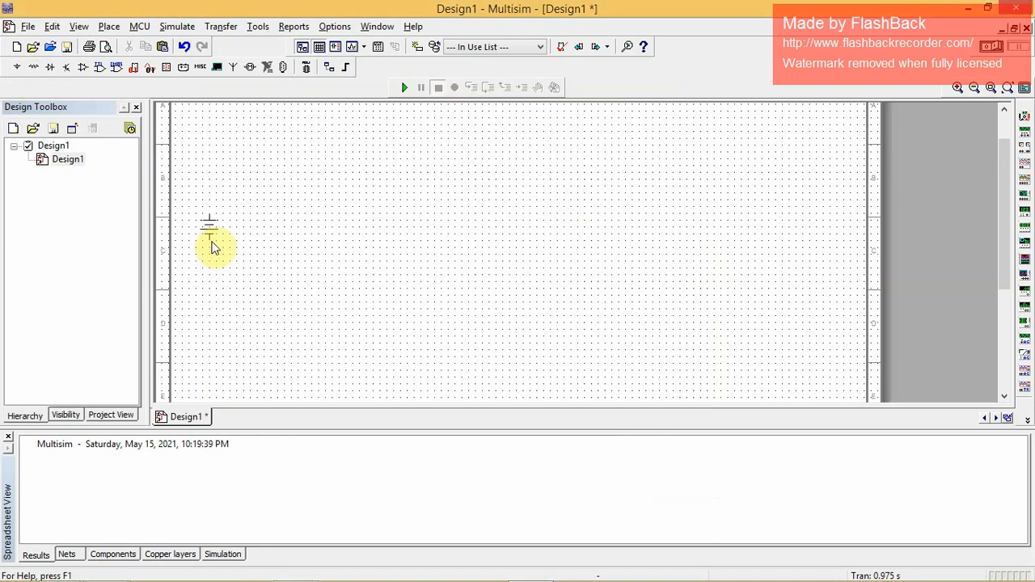
pyautogui.click(250, 251)
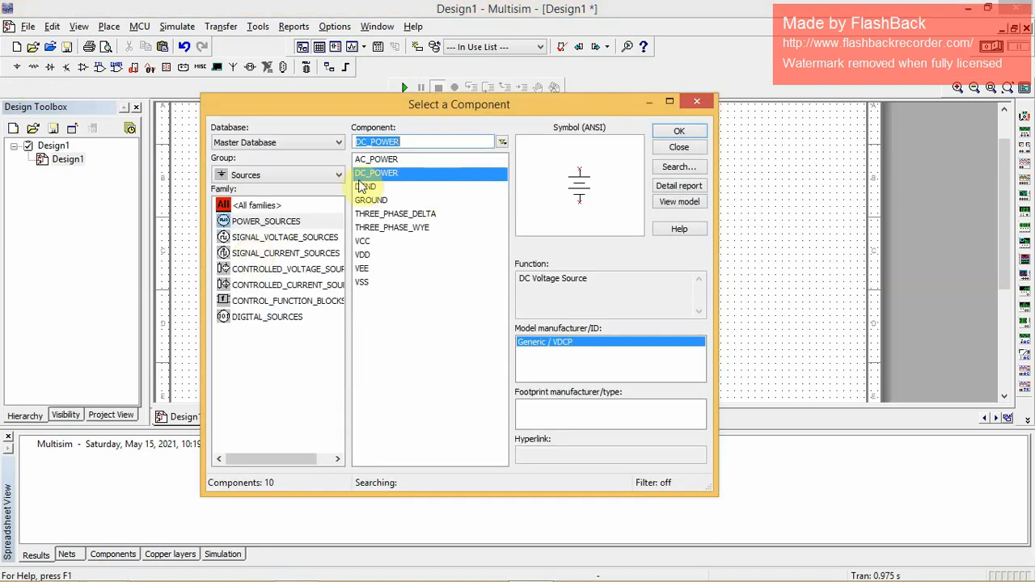
# - Place a VOLTAGE_CONTROLLED_SPDT switch from the Basic group's SWITCH family above and to the right of V1
pyautogui.click(289, 178)
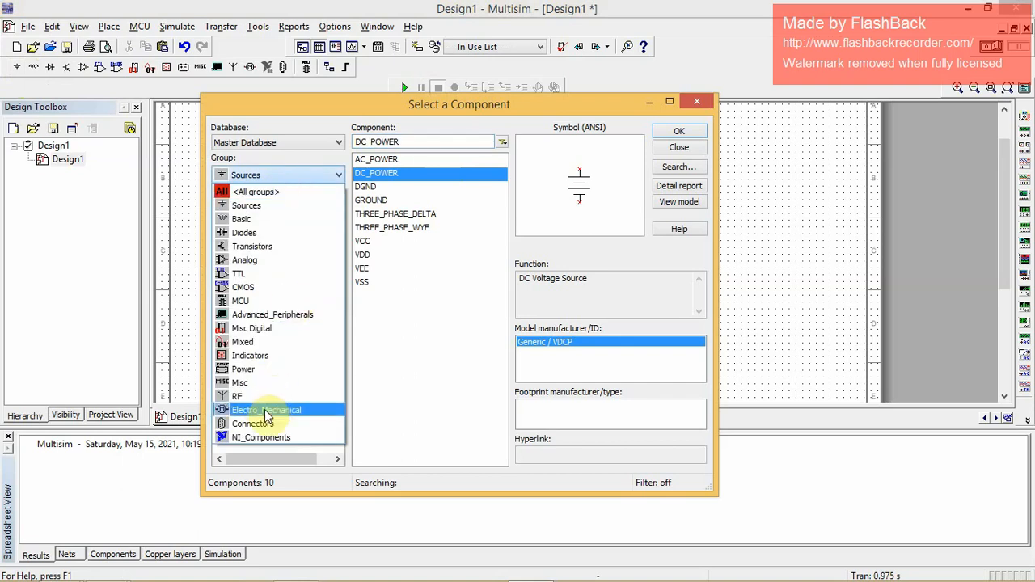
pyautogui.click(271, 220)
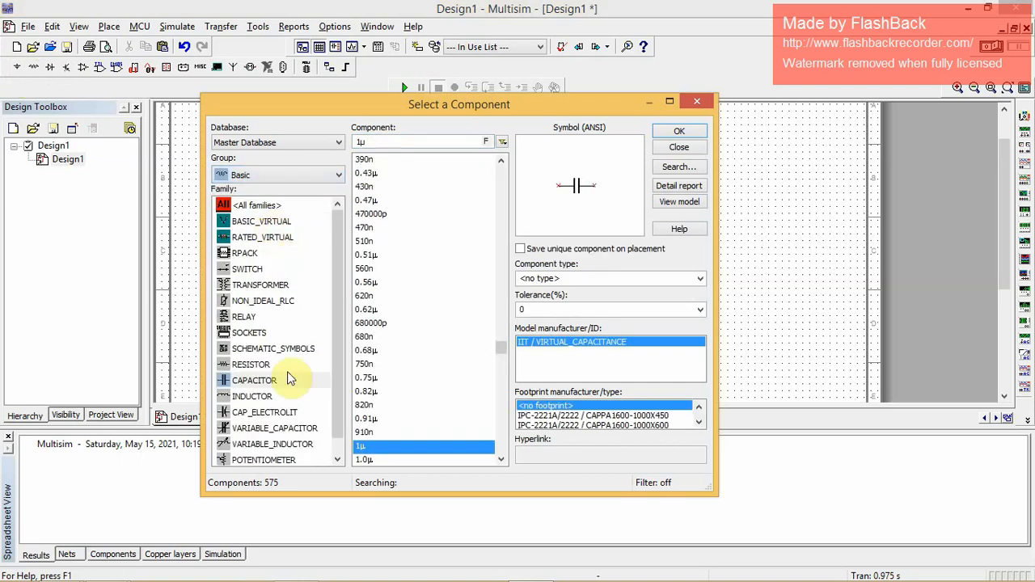
pyautogui.click(250, 269)
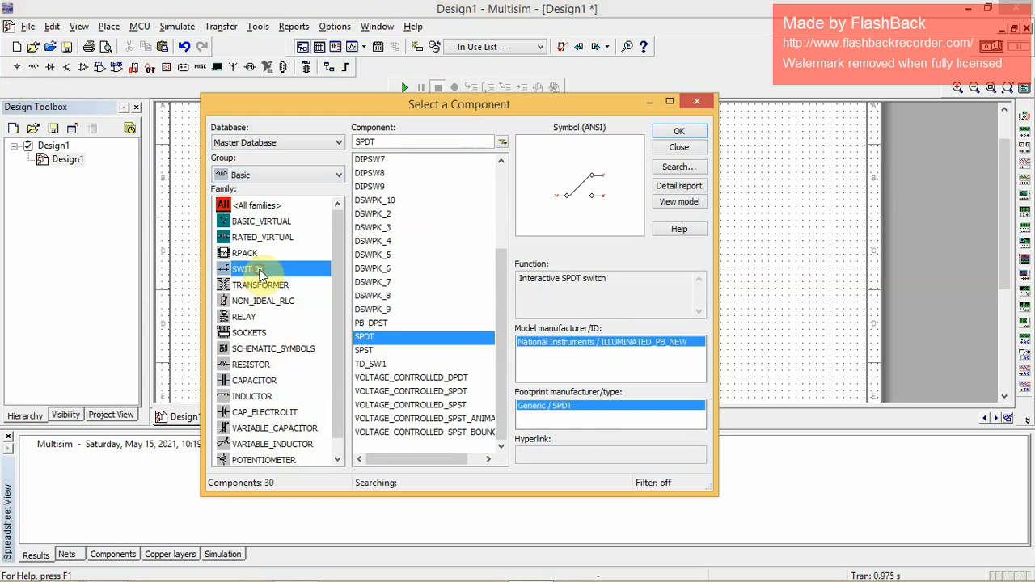
pyautogui.click(432, 392)
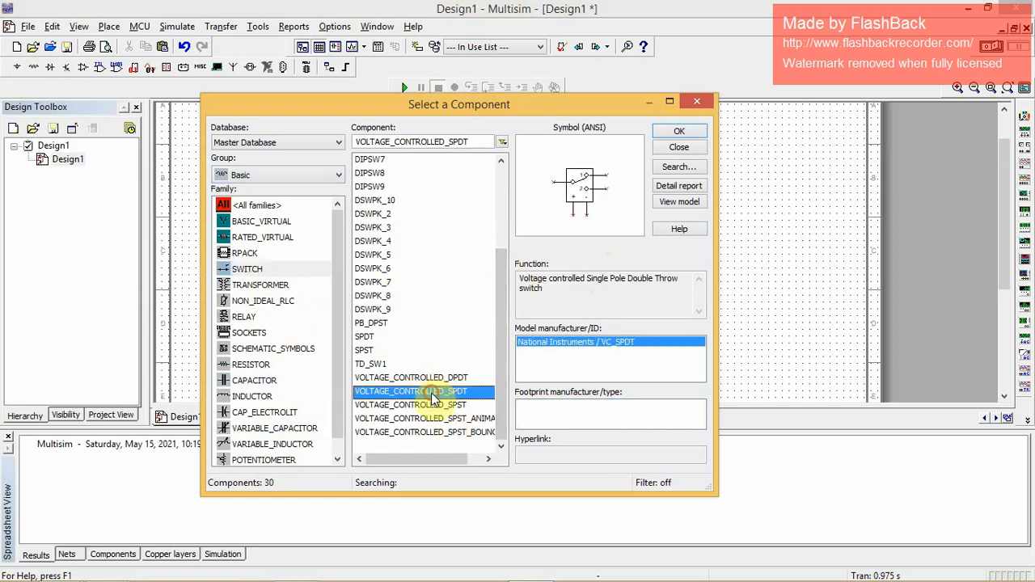
pyautogui.click(679, 132)
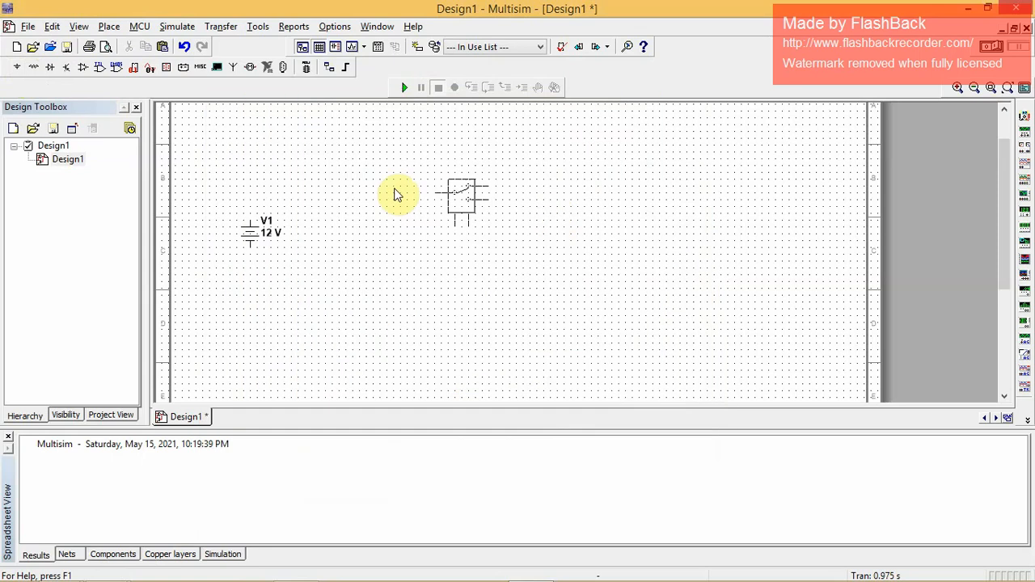
pyautogui.click(322, 183)
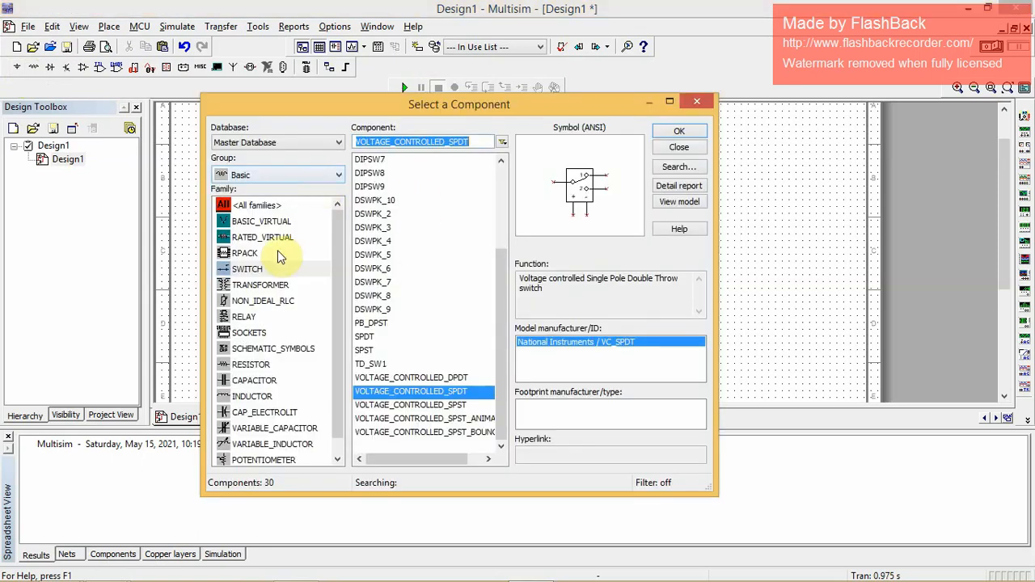
# - Place a STEP_VOLTAGE source from the signal voltage sources below S1, oriented horizontally
pyautogui.click(275, 179)
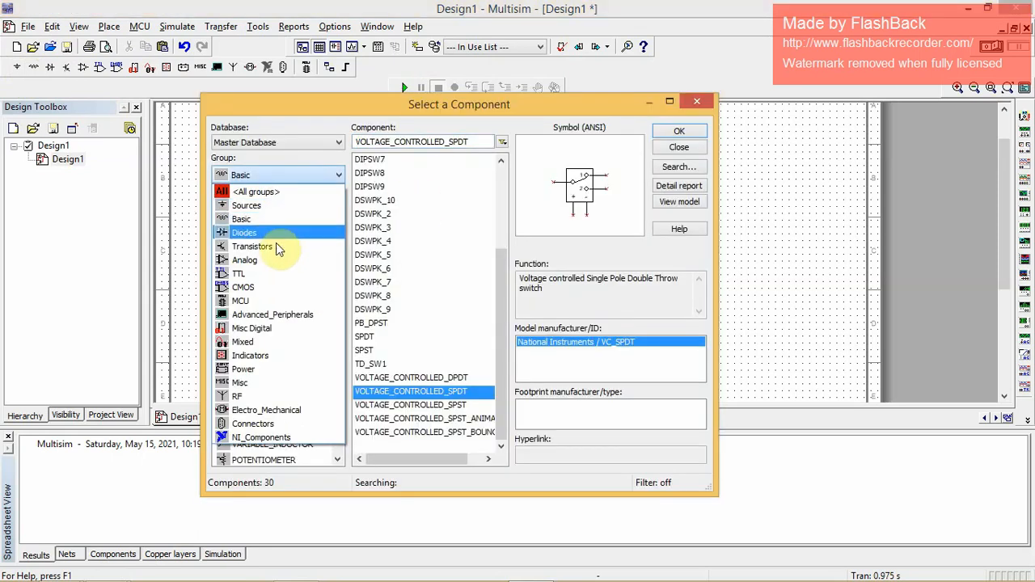
pyautogui.click(273, 208)
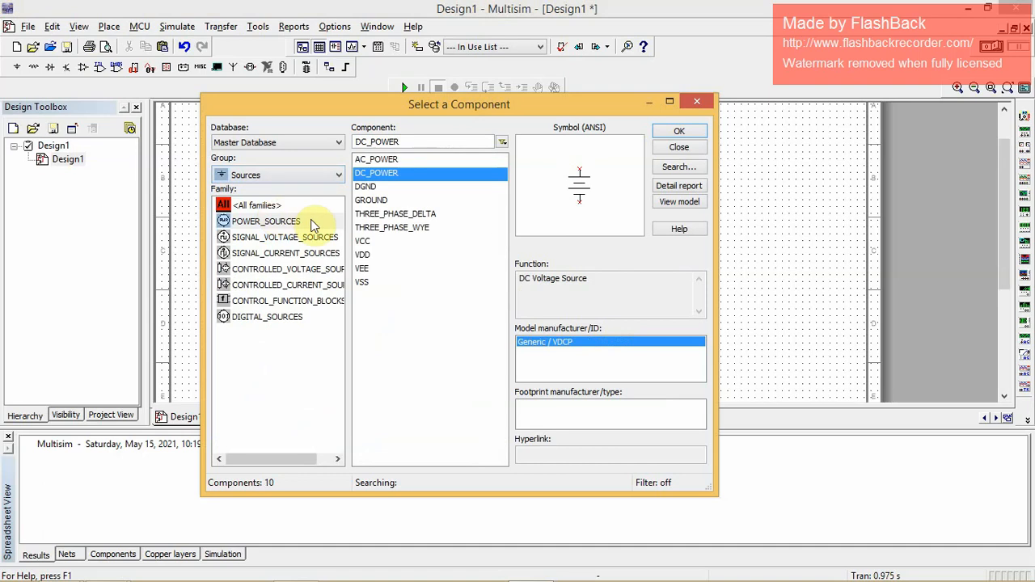
pyautogui.click(304, 241)
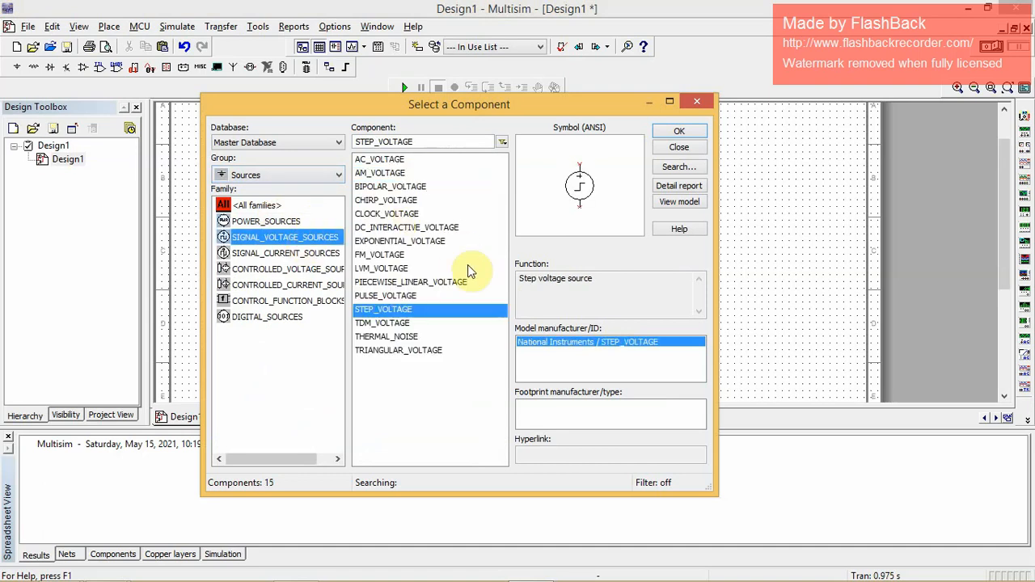
pyautogui.click(676, 134)
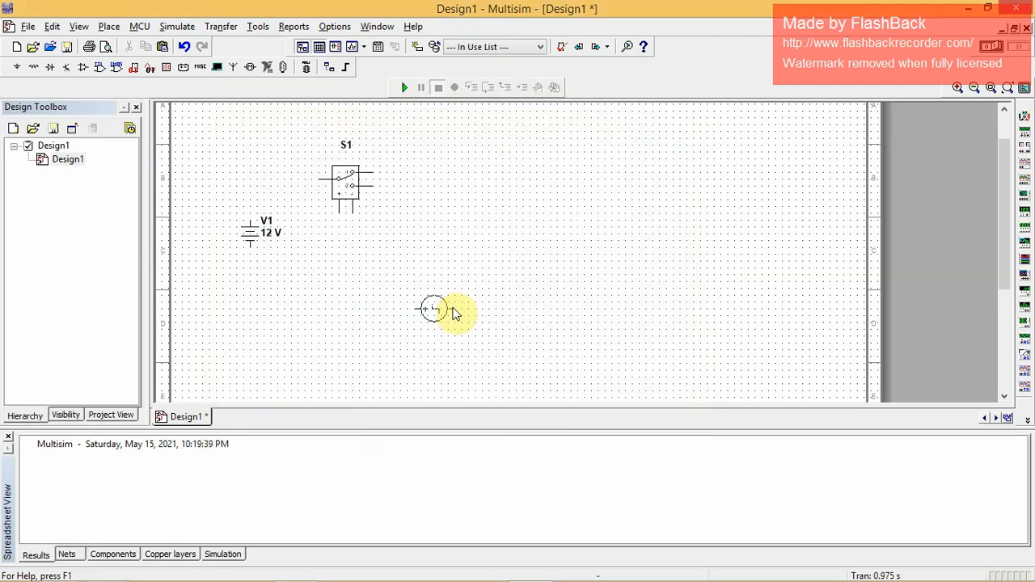
pyautogui.click(362, 284)
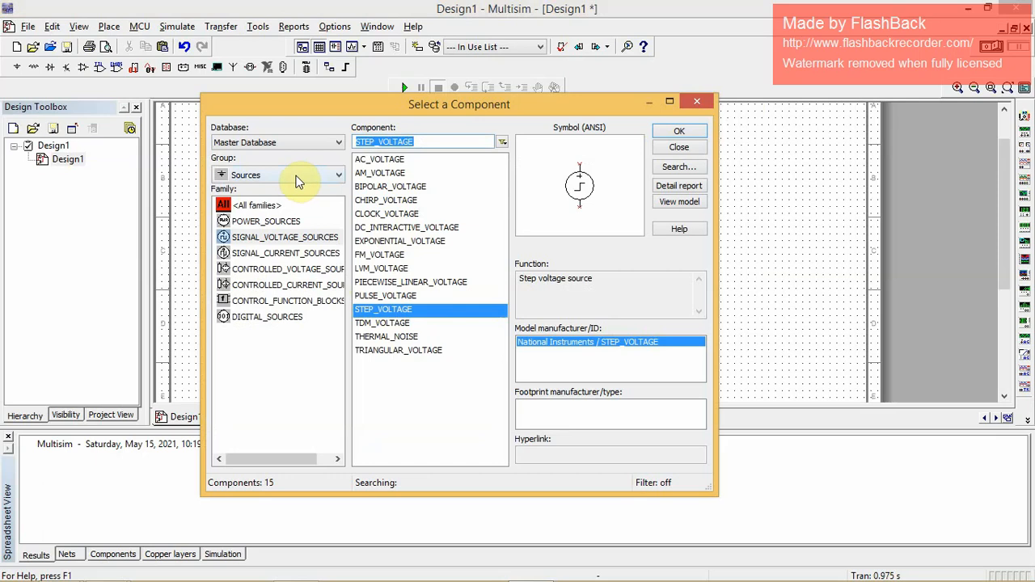
# - Place an LED_green from the Diodes group's LED family above and to the right of S1, rotated to point right
pyautogui.click(50, 66)
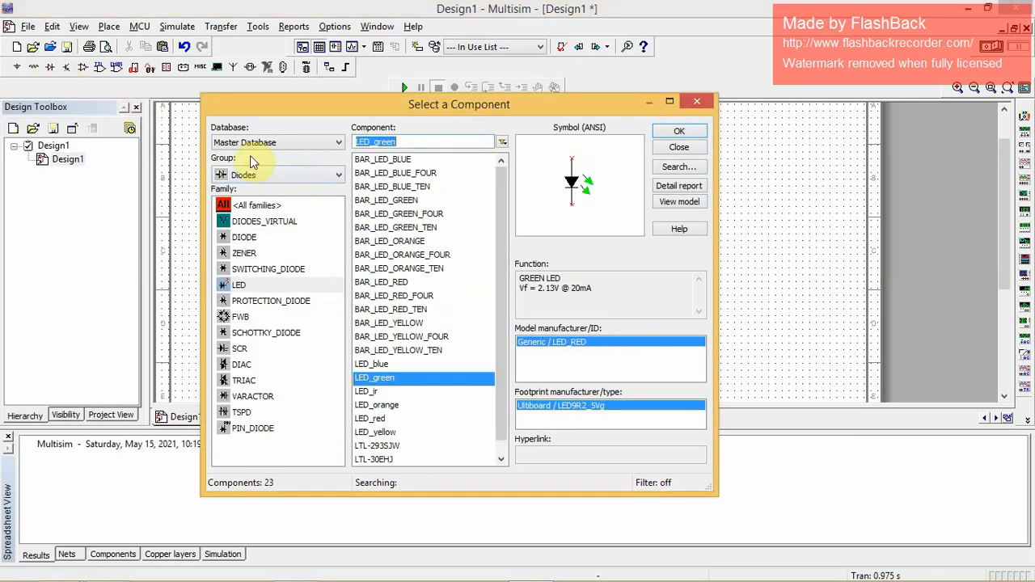
pyautogui.click(684, 133)
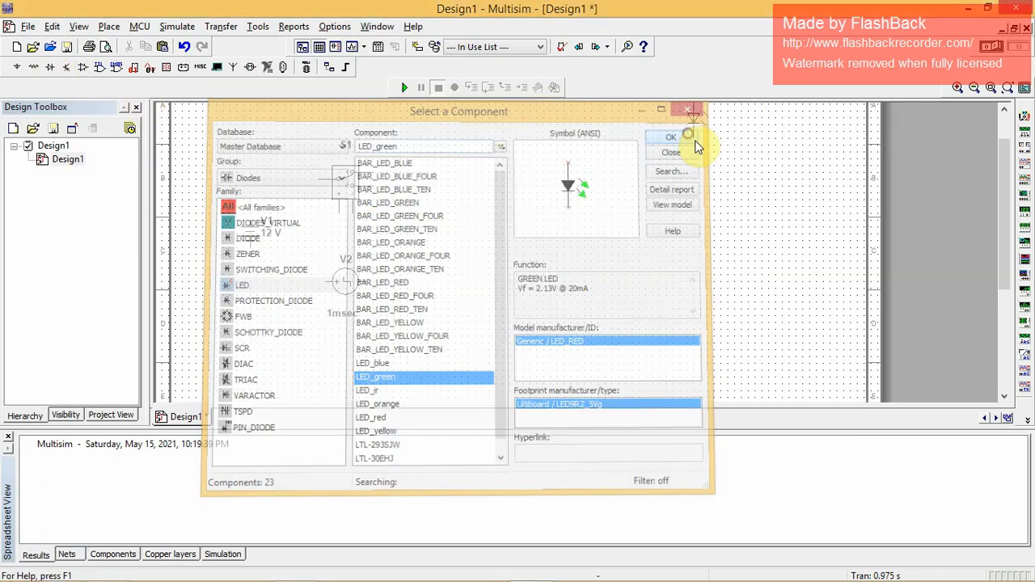
pyautogui.hotkey('ctrl', 'r')
pyautogui.hotkey('ctrl', 'r')
pyautogui.hotkey('ctrl', 'r')
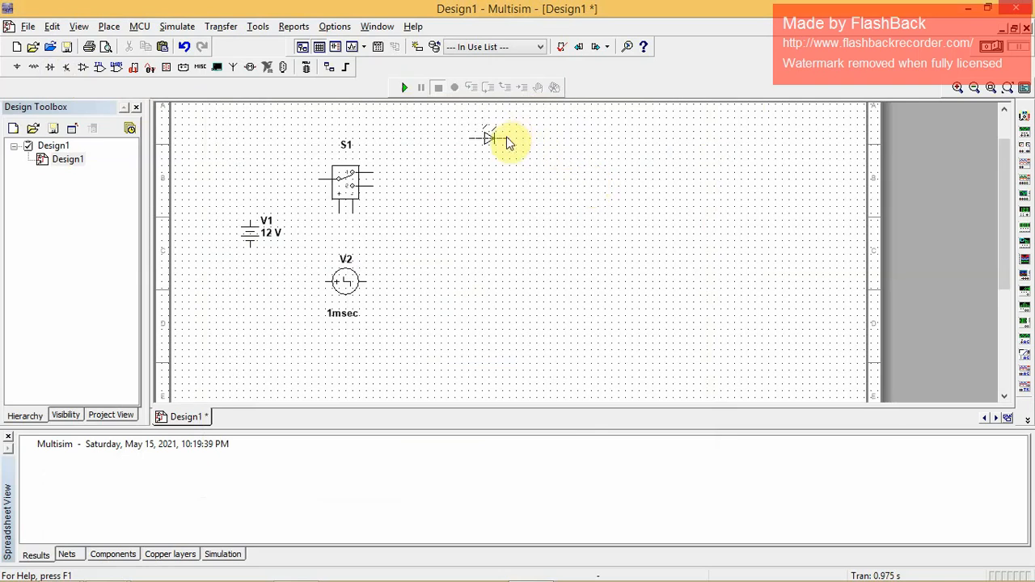
pyautogui.click(506, 137)
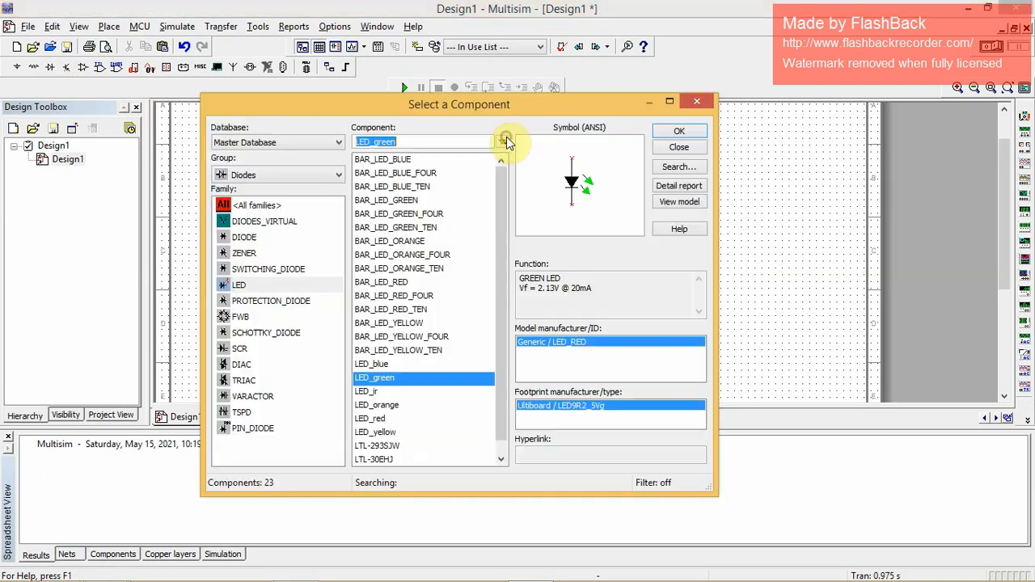
# - Place an LED_blue directly below the green LED in the same orientation and finish placing components
pyautogui.click(381, 366)
pyautogui.click(676, 131)
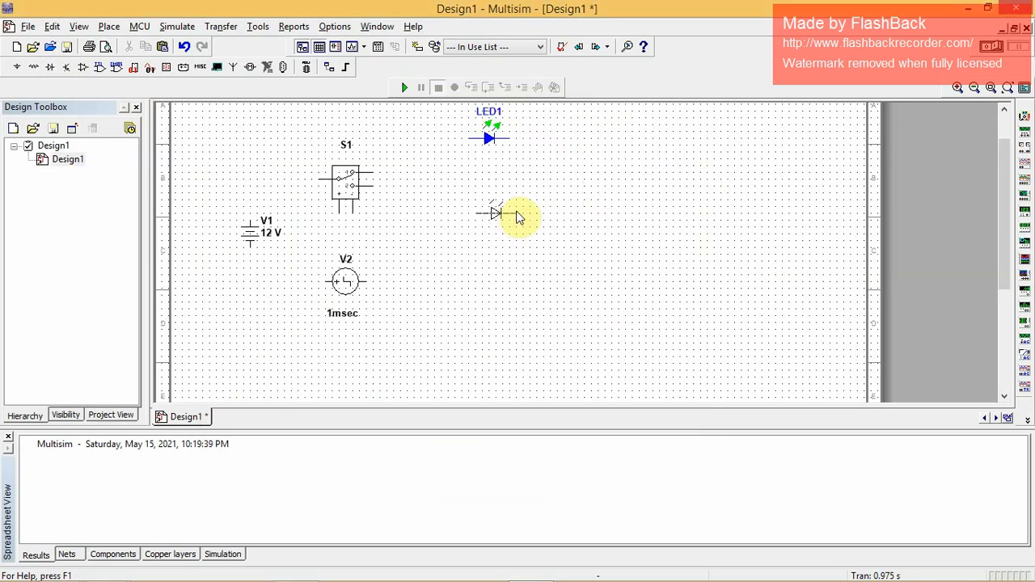
pyautogui.click(513, 215)
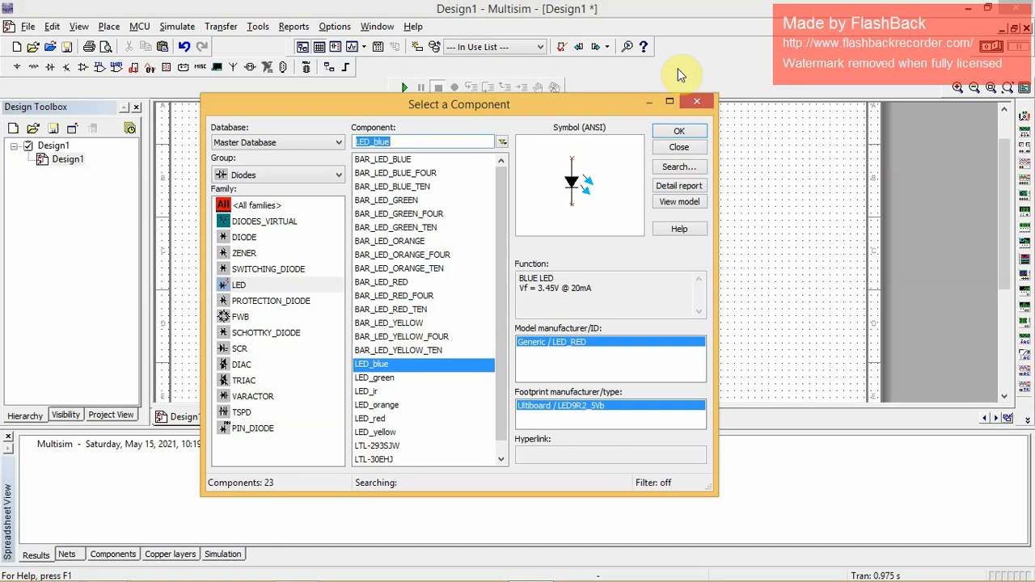
pyautogui.click(699, 100)
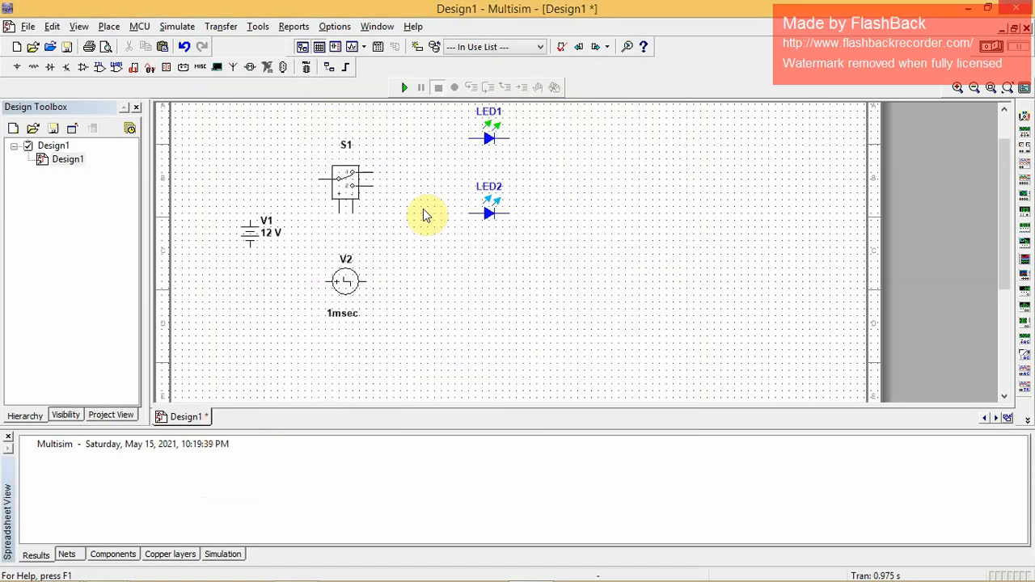
# - Wire S1's position 2 output to LED2's anode and its position 1 output to LED1's anode
pyautogui.click(374, 186)
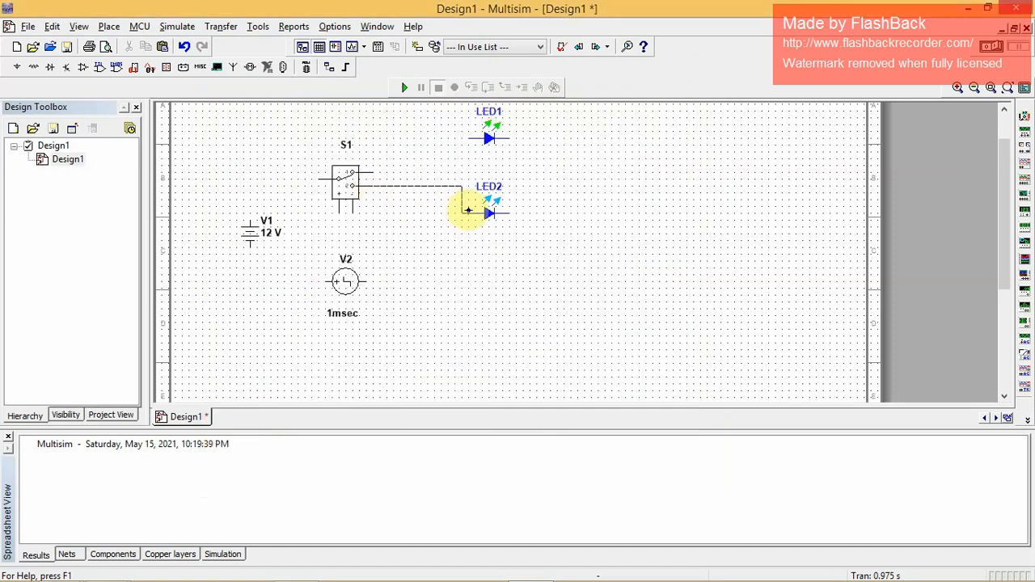
pyautogui.click(467, 210)
pyautogui.click(372, 173)
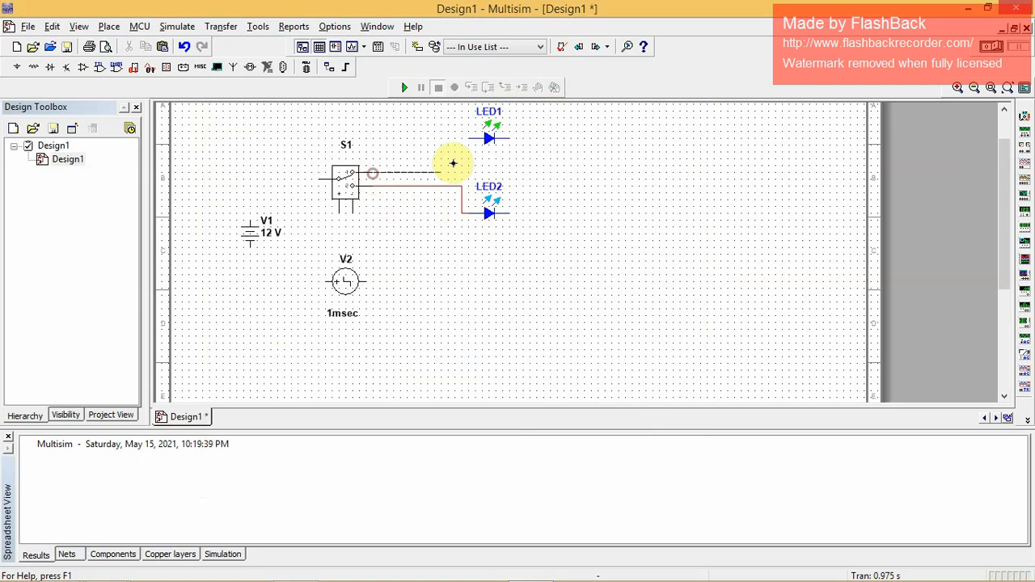
pyautogui.click(466, 139)
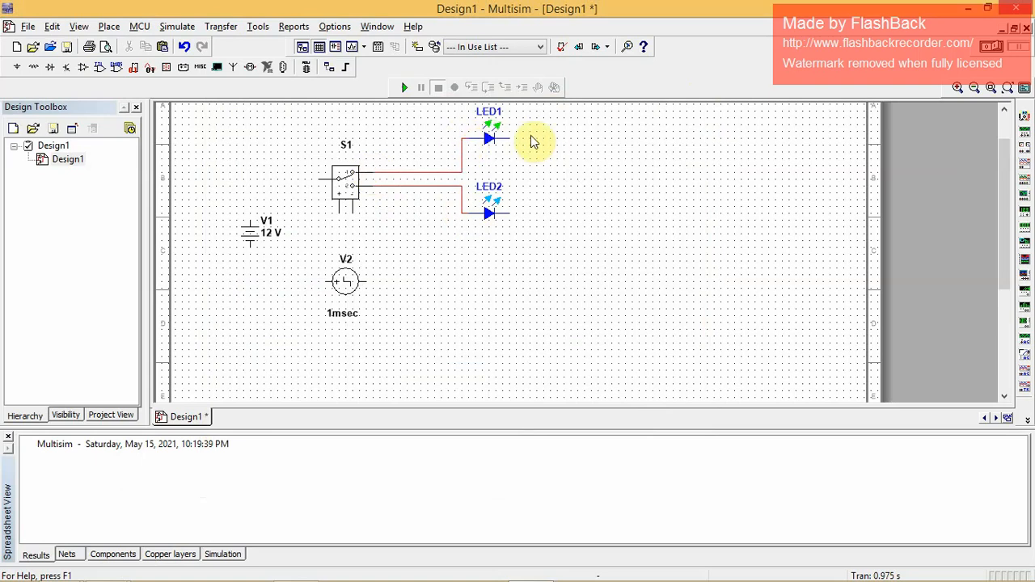
# - Connect the cathodes of LED1 and LED2 with a wire routed around to the right of both LEDs
pyautogui.click(511, 138)
pyautogui.click(570, 138)
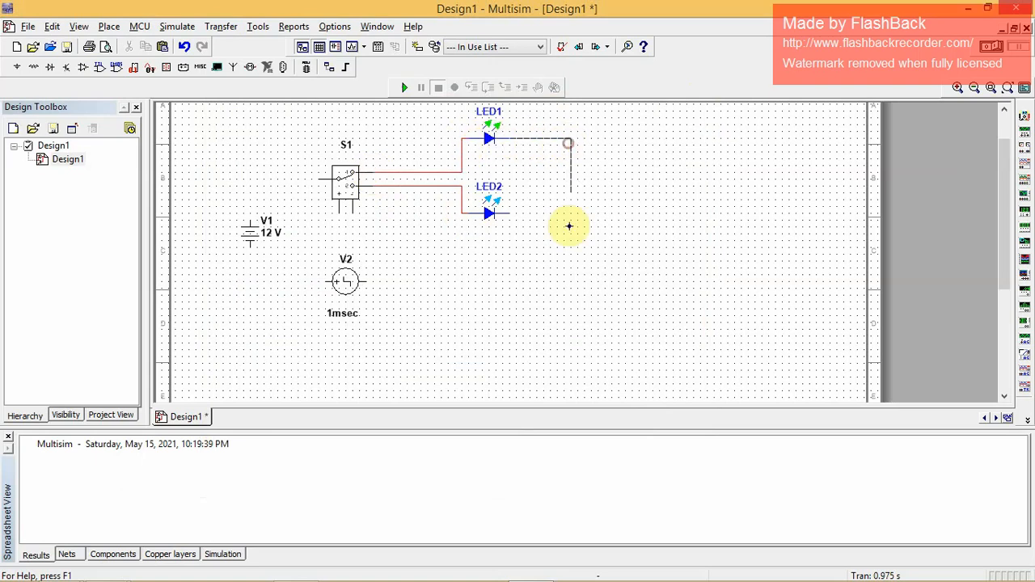
pyautogui.click(571, 219)
pyautogui.click(510, 214)
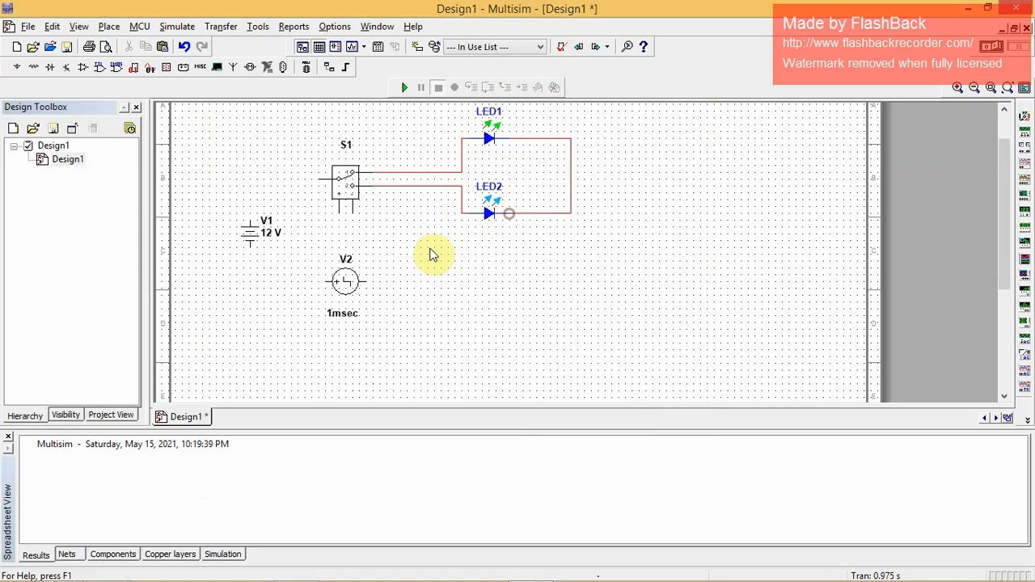
# - Place a GROUND from the power sources below and to the right of LED2 and wire it to the LEDs' common cathode wire
pyautogui.click(18, 67)
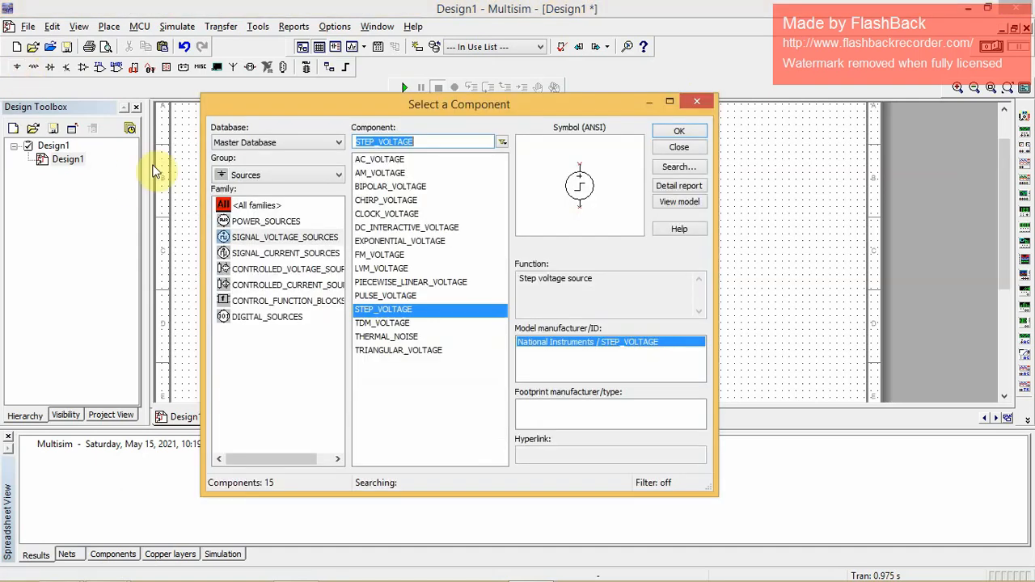
pyautogui.click(261, 221)
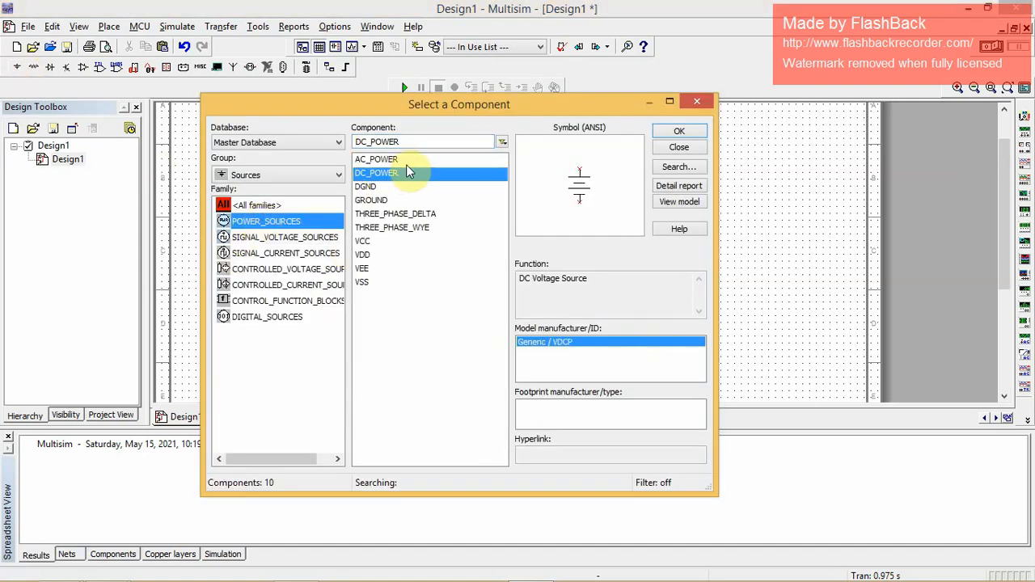
pyautogui.click(371, 200)
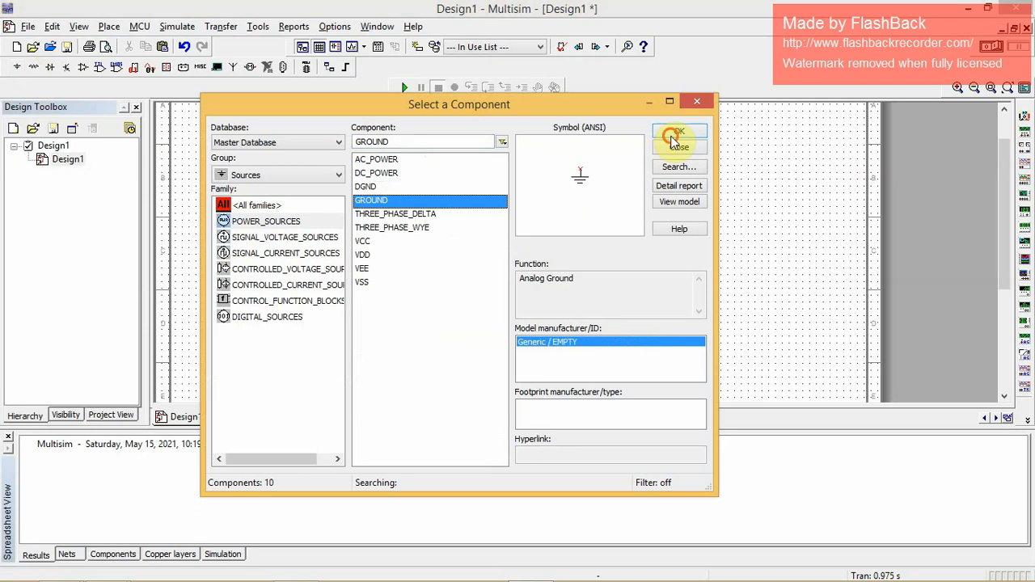
pyautogui.click(677, 131)
pyautogui.click(624, 268)
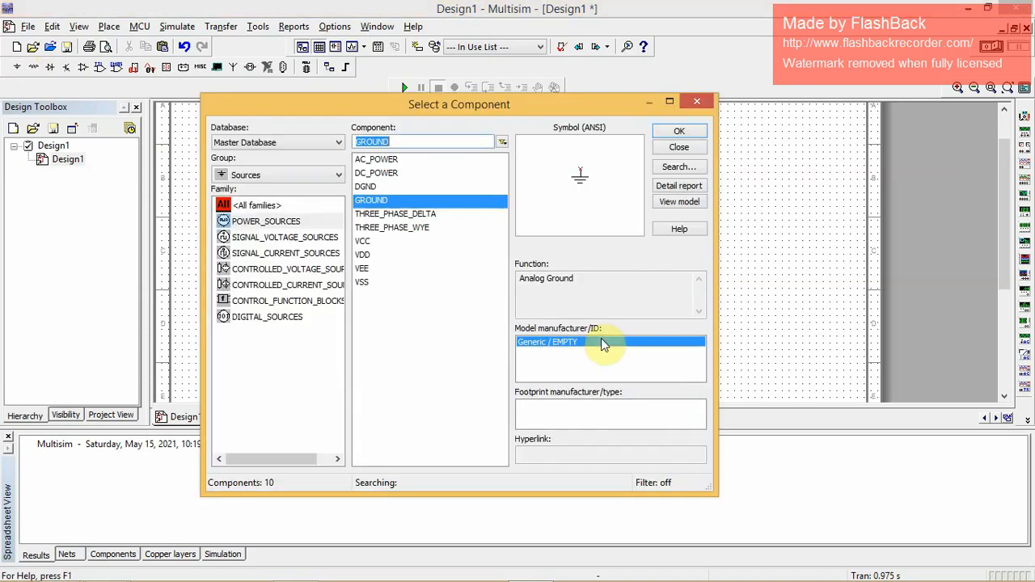
pyautogui.click(700, 98)
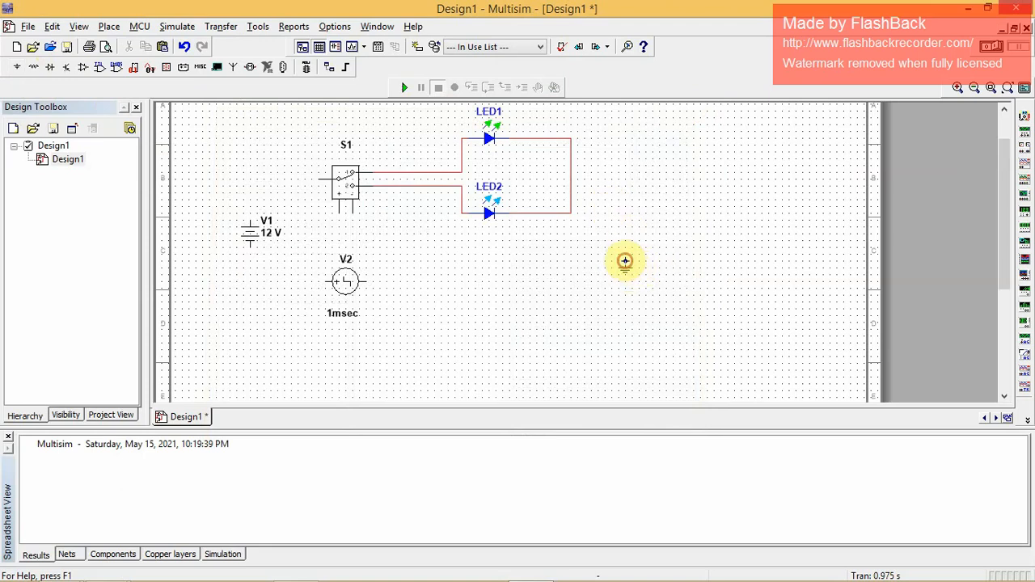
pyautogui.click(625, 260)
pyautogui.click(572, 177)
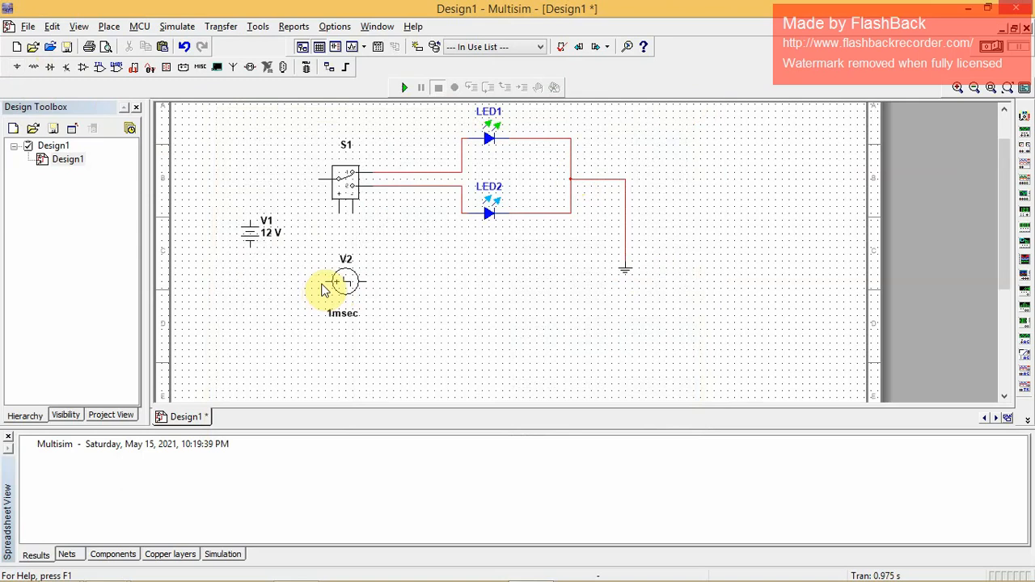
# - Wire V2's positive terminal to S1's positive control pin and its other terminal to S1's negative control pin
pyautogui.click(322, 283)
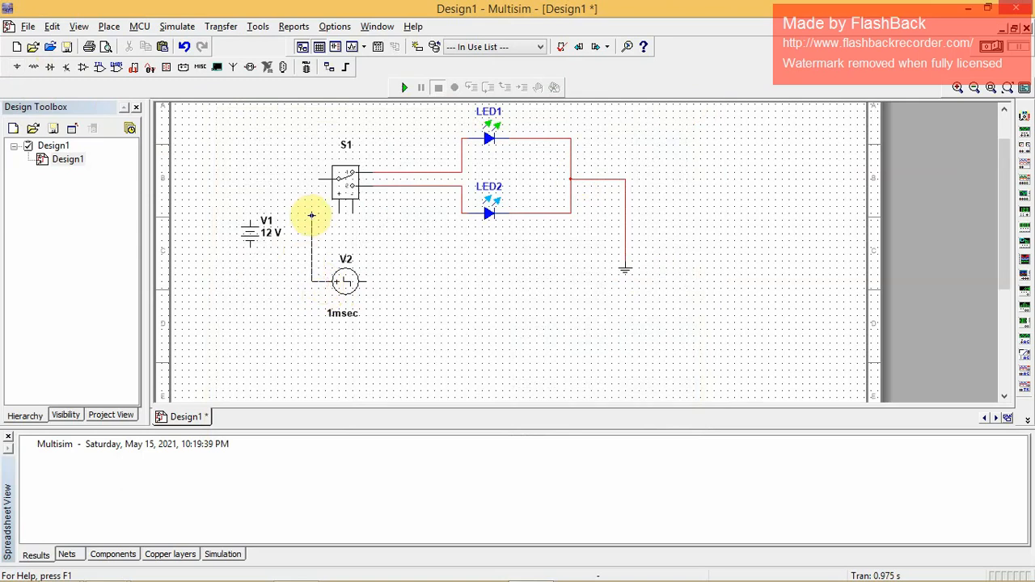
pyautogui.click(312, 210)
pyautogui.click(335, 213)
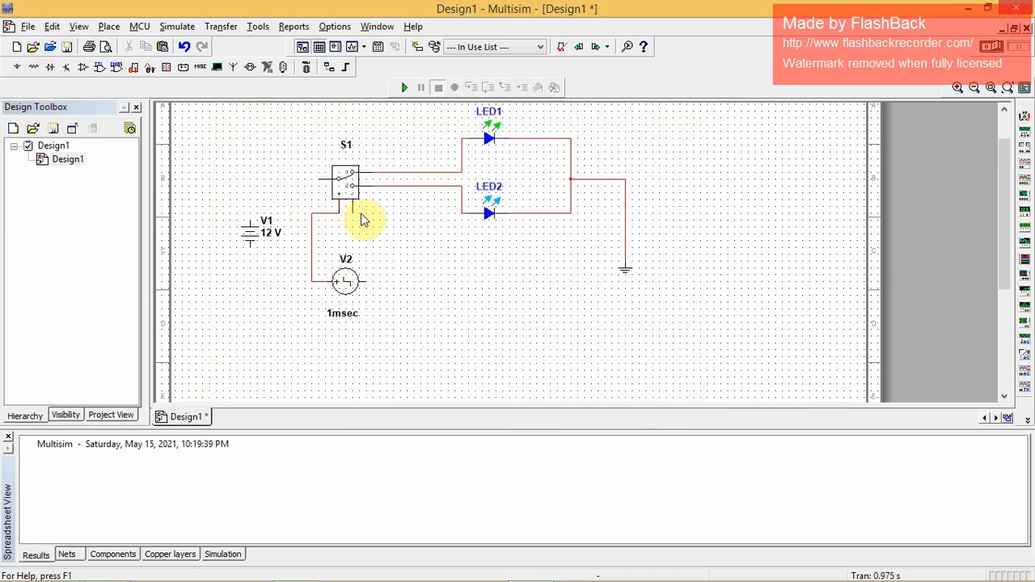
pyautogui.click(353, 207)
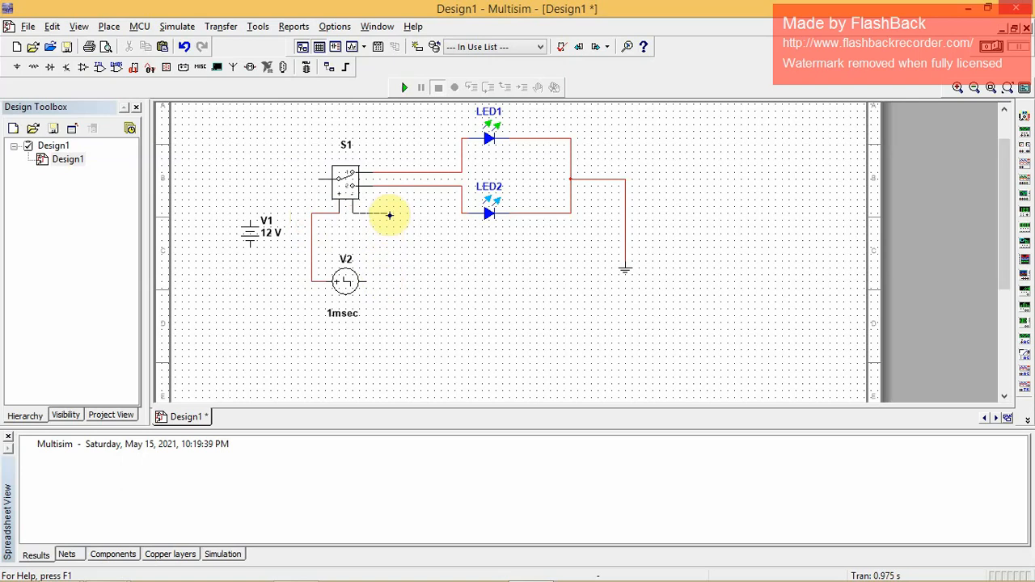
pyautogui.click(366, 280)
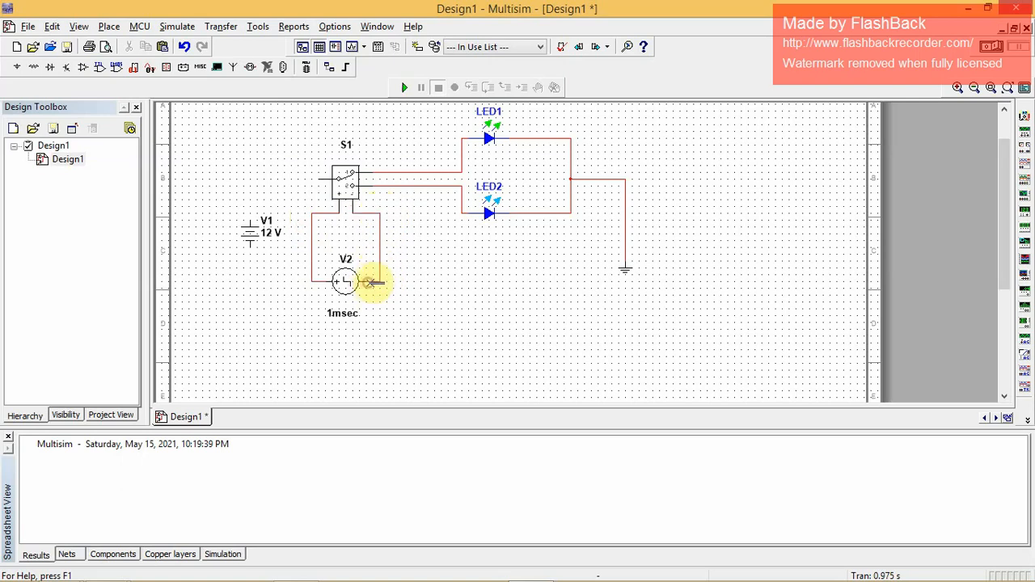
# - Wire V1's positive terminal to S1's common input and connect its negative terminal to a copy of the ground placed below it
pyautogui.click(250, 219)
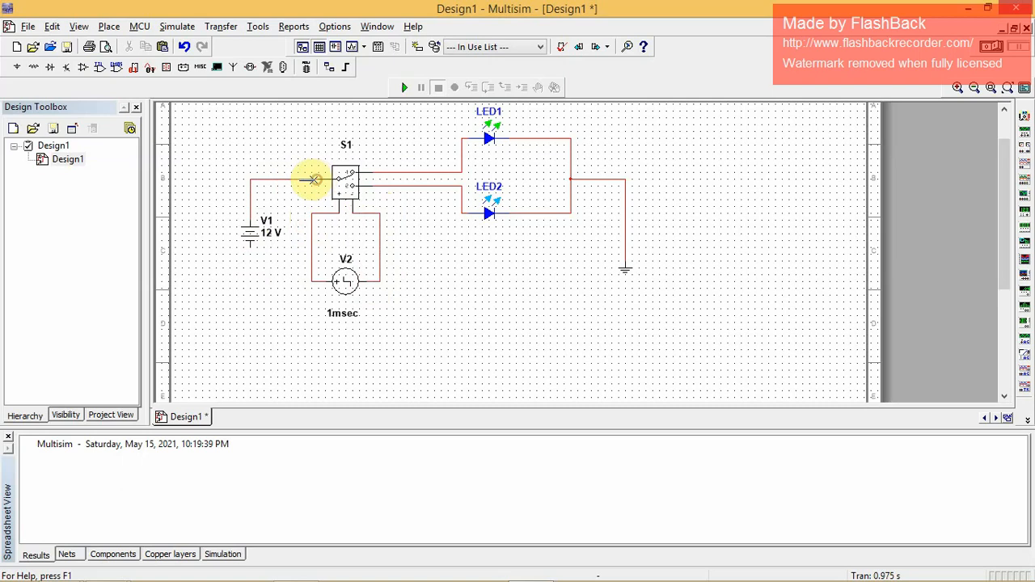
pyautogui.click(626, 275)
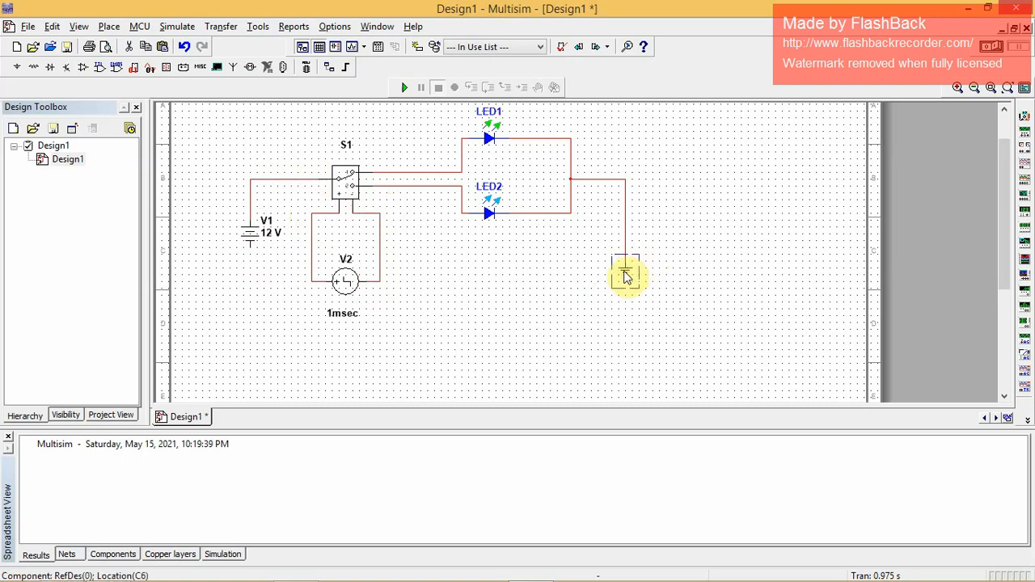
pyautogui.click(232, 282)
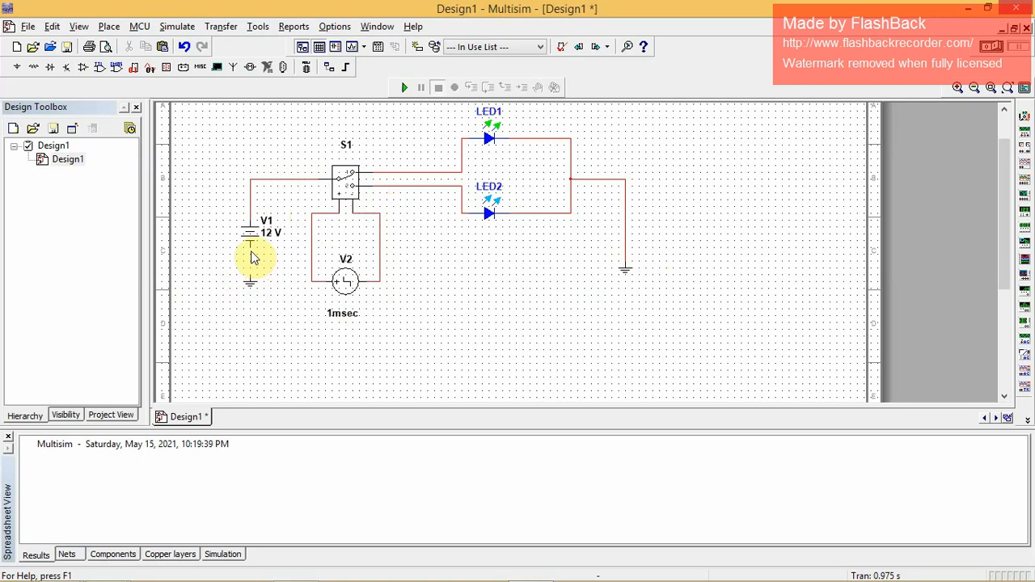
pyautogui.click(250, 247)
pyautogui.click(250, 275)
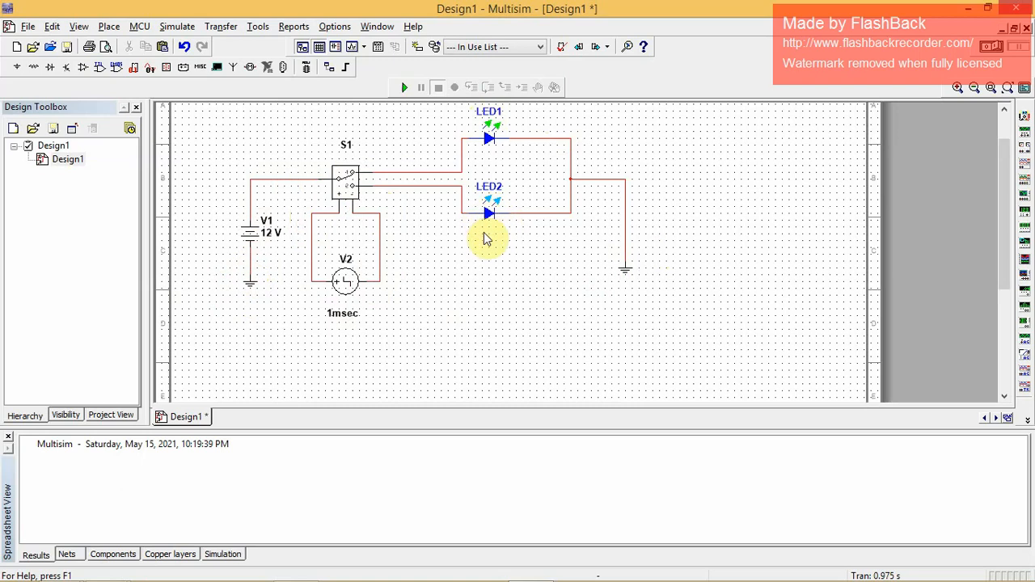
# - Set S1's position 1 on-state voltage to 0 V and its position 2 on-state voltage to 5 V
pyautogui.doubleClick(354, 193)
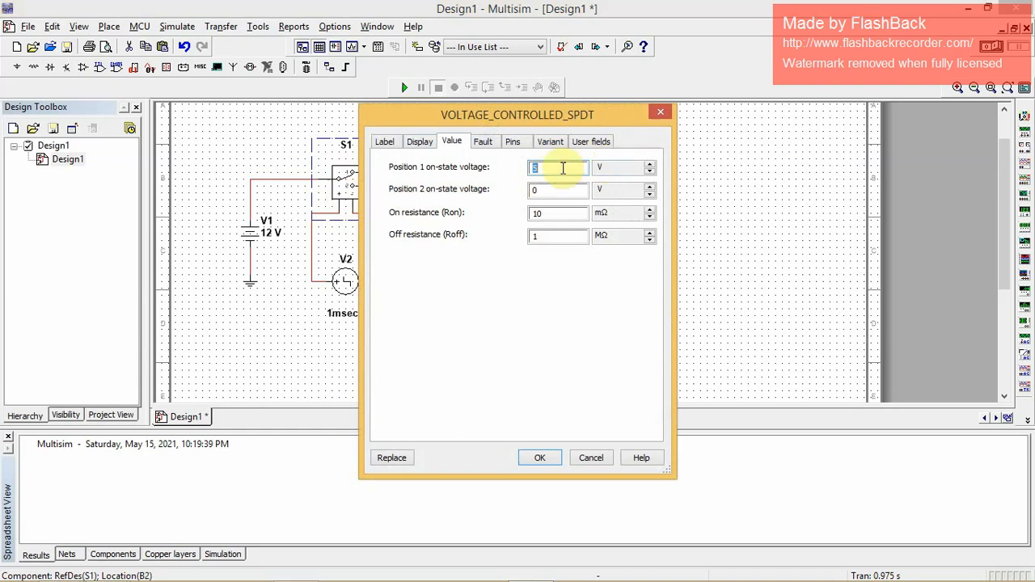
pyautogui.moveTo(515, 117); pyautogui.dragTo(614, 127)
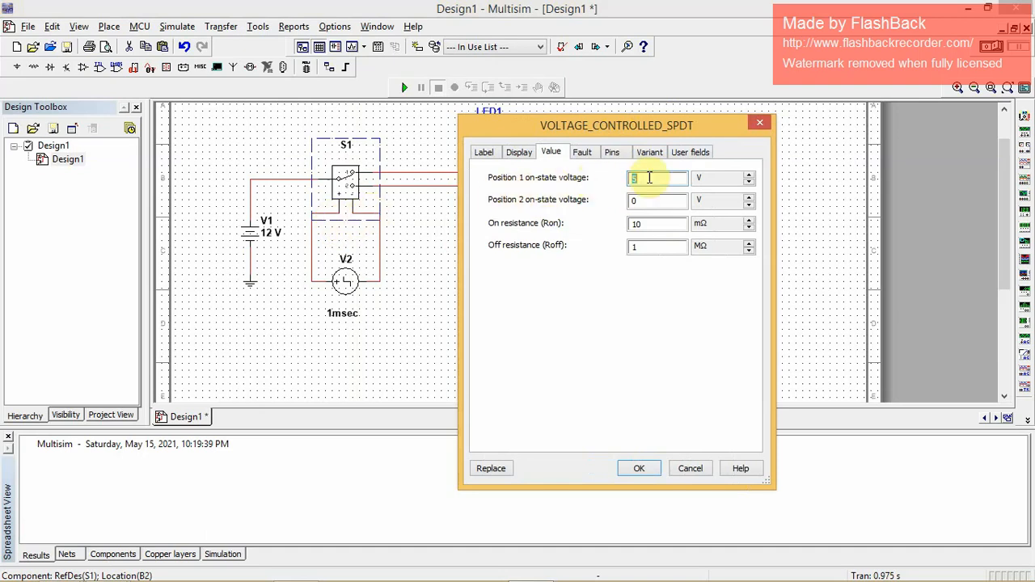
pyautogui.write('0')
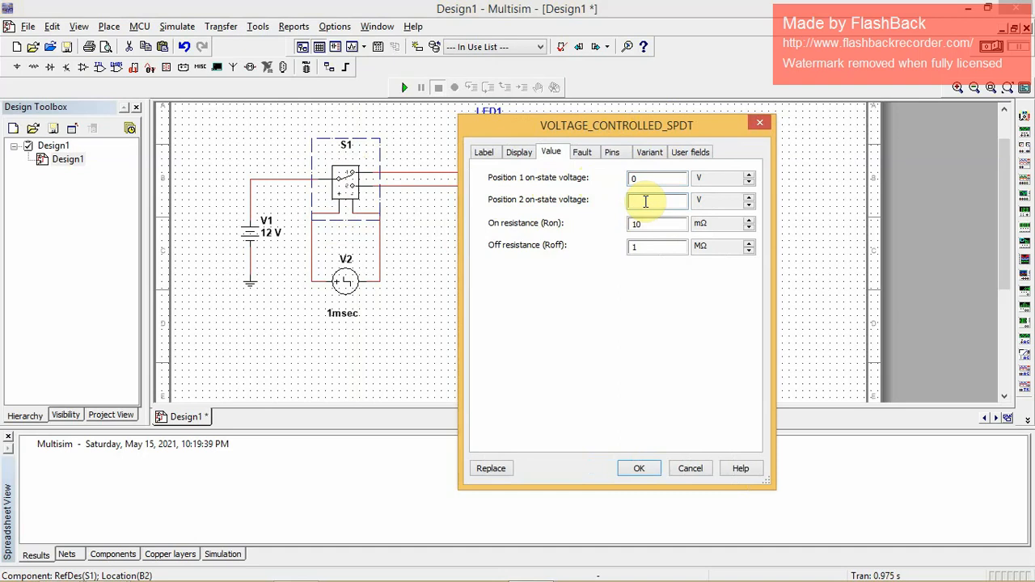
pyautogui.write('5')
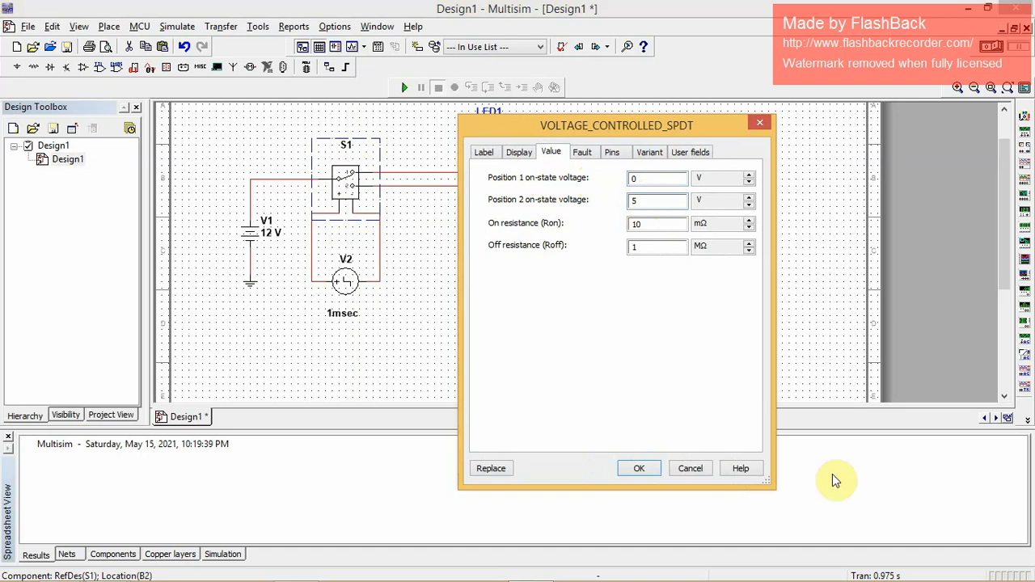
pyautogui.click(645, 470)
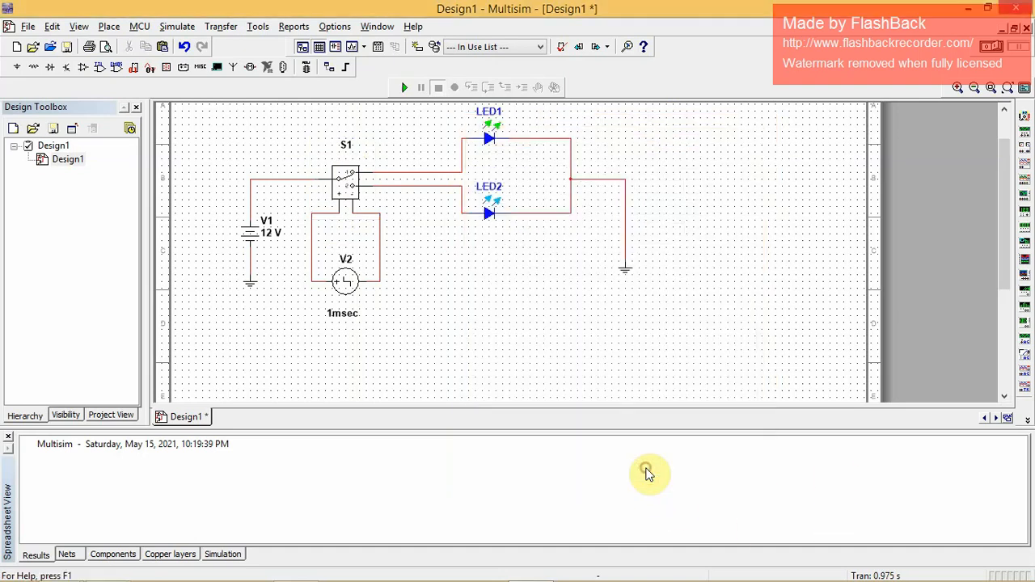
# - Set the step time of step voltage source V2 to 500 msec
pyautogui.doubleClick(345, 285)
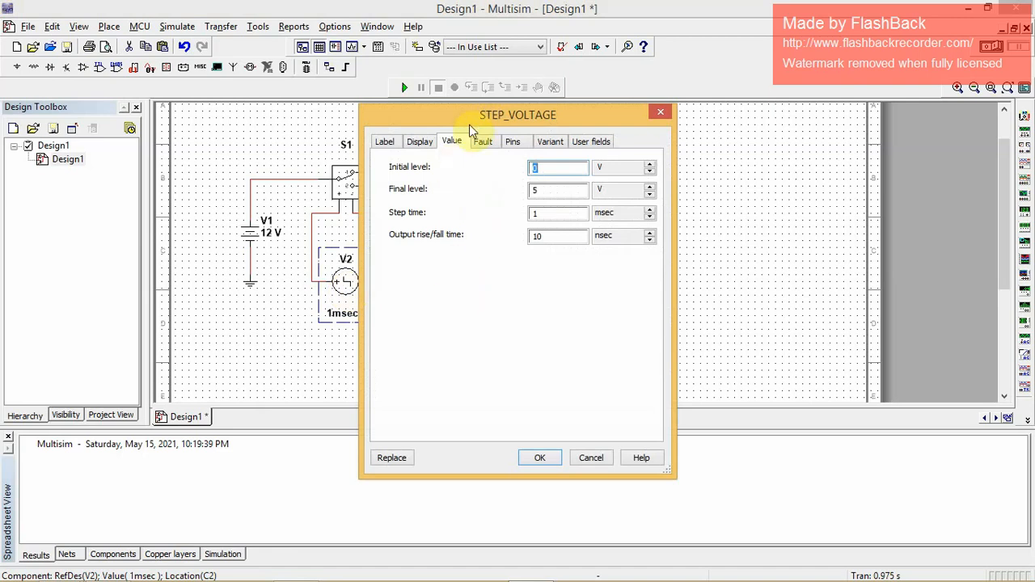
pyautogui.moveTo(483, 123); pyautogui.dragTo(587, 117)
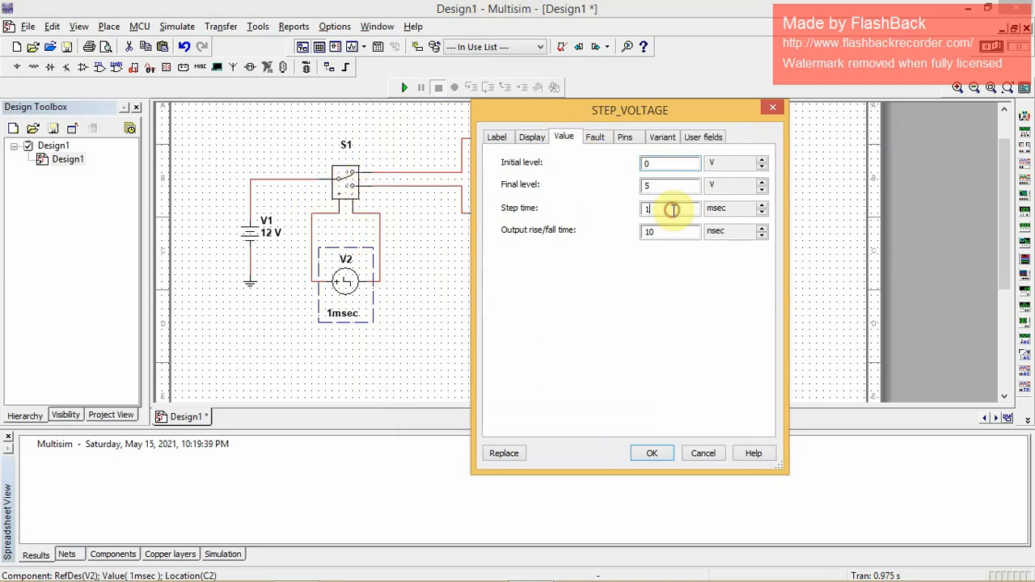
pyautogui.write('500')
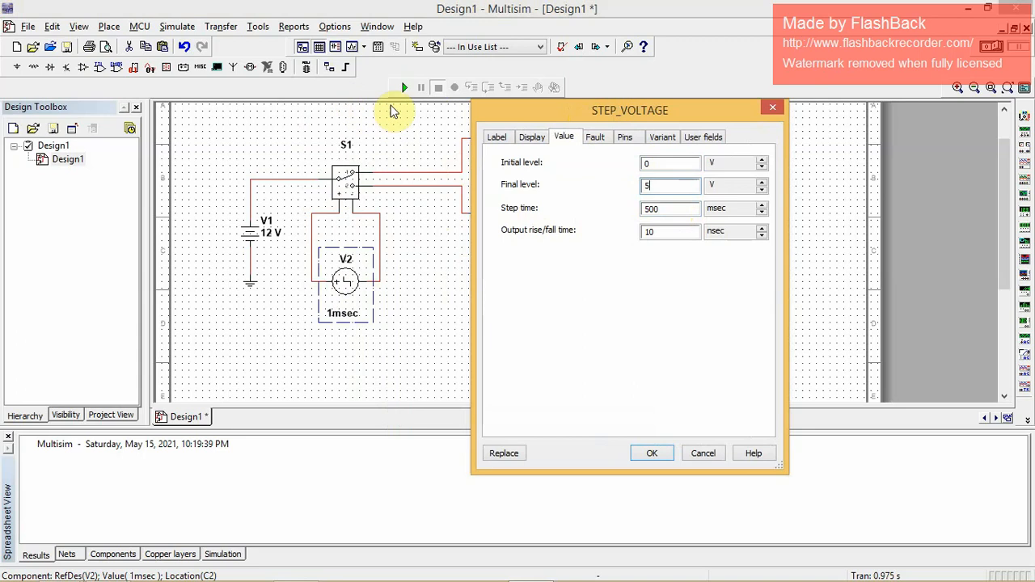
pyautogui.click(661, 452)
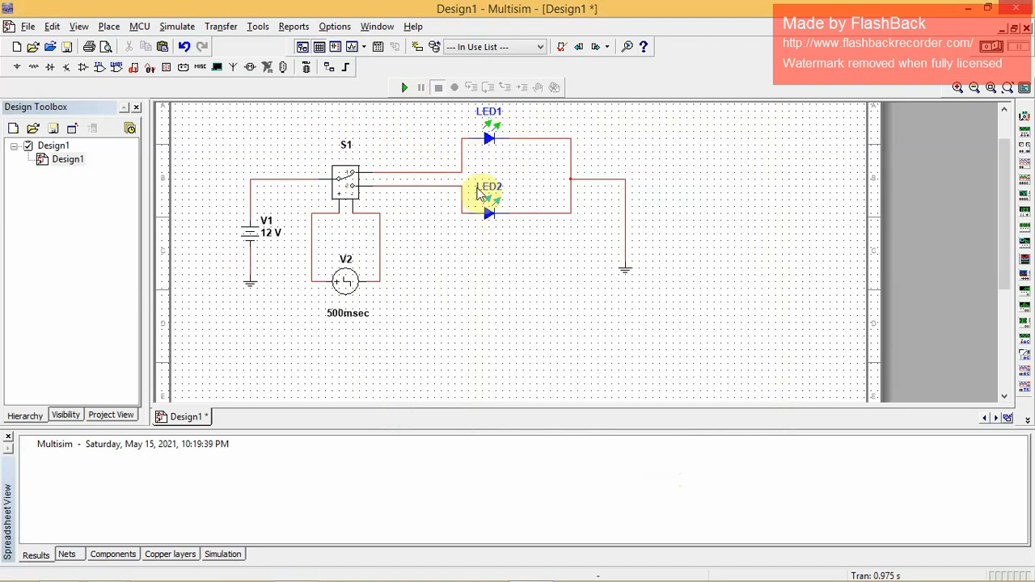
# - Run and stop the simulation of the two-LED switch circuit and delete the entire circuit from Design1
pyautogui.click(406, 87)
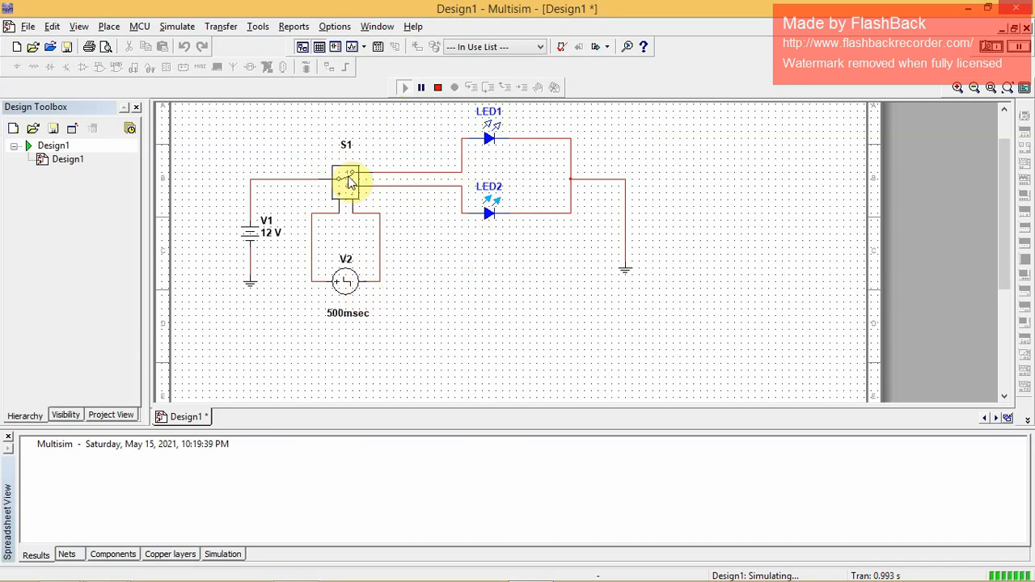
pyautogui.click(438, 88)
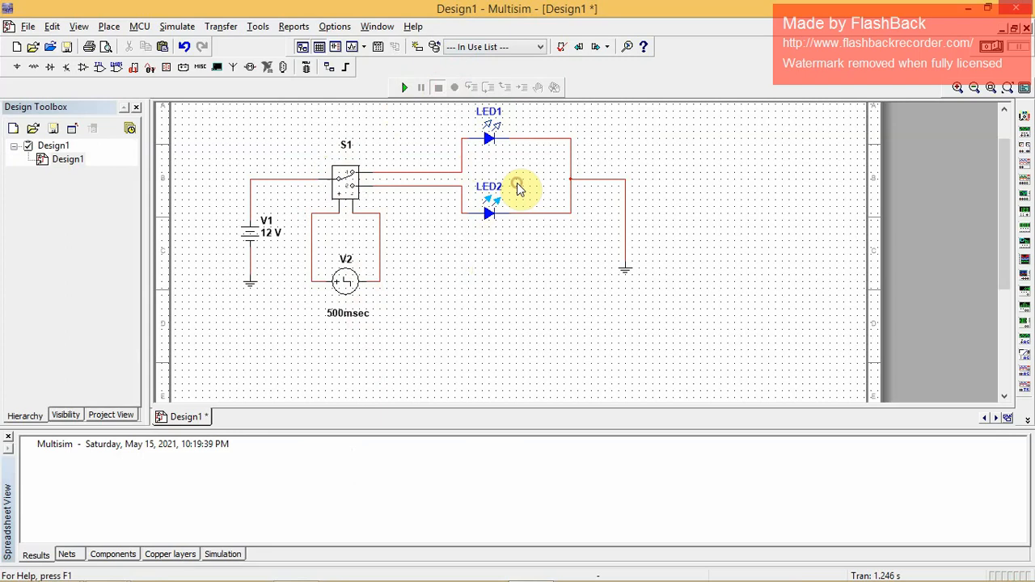
pyautogui.hotkey('ctrl', 'a')
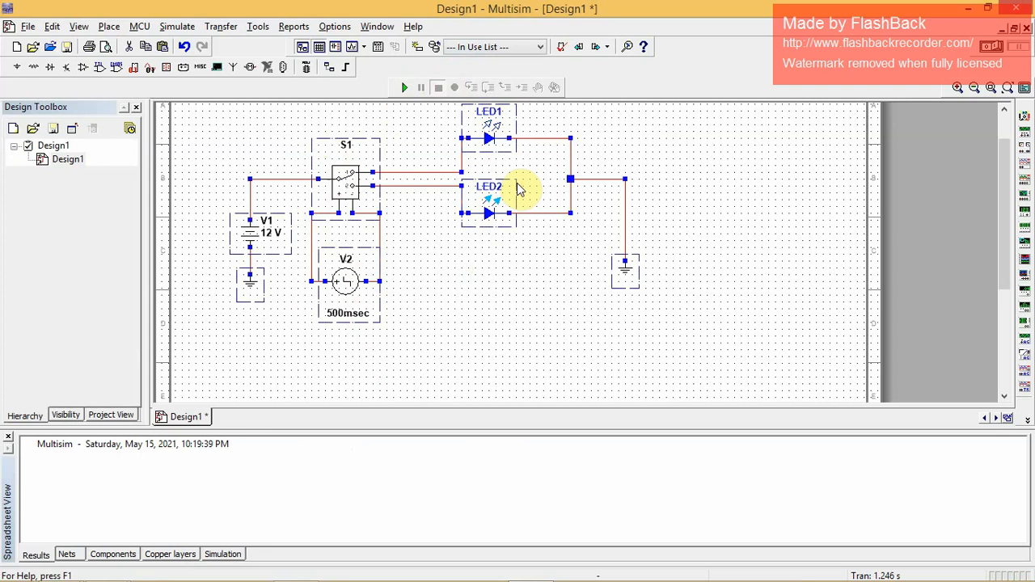
pyautogui.press('Delete')
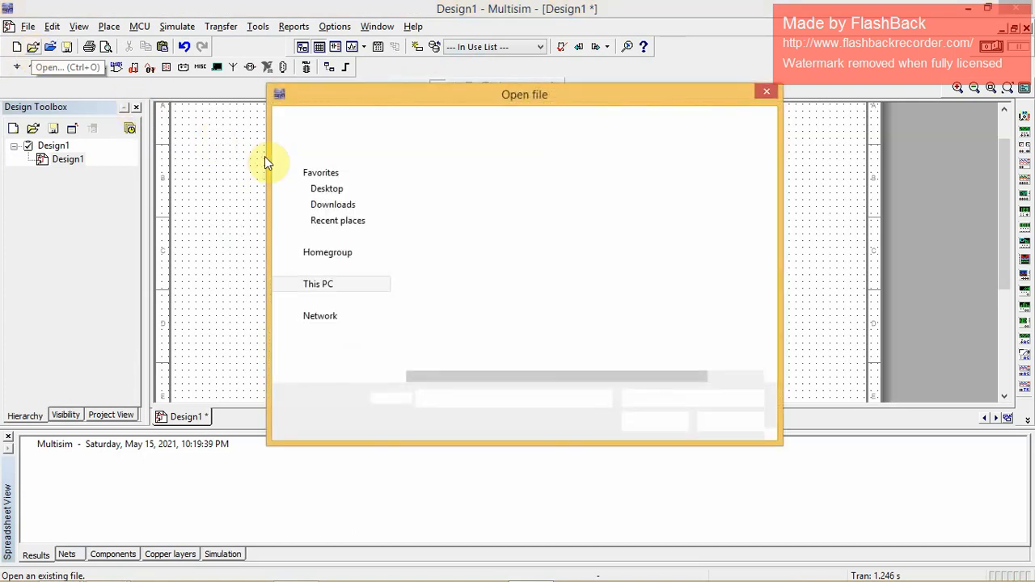
# - Open the existing design file experiment 02 and bring its RC switching circuit into view
pyautogui.click(465, 208)
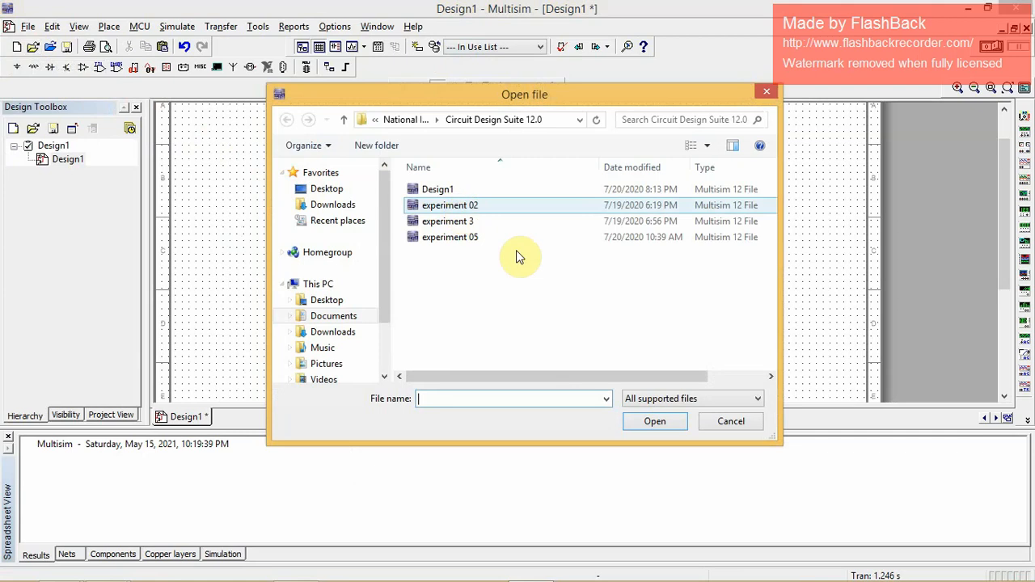
pyautogui.click(647, 421)
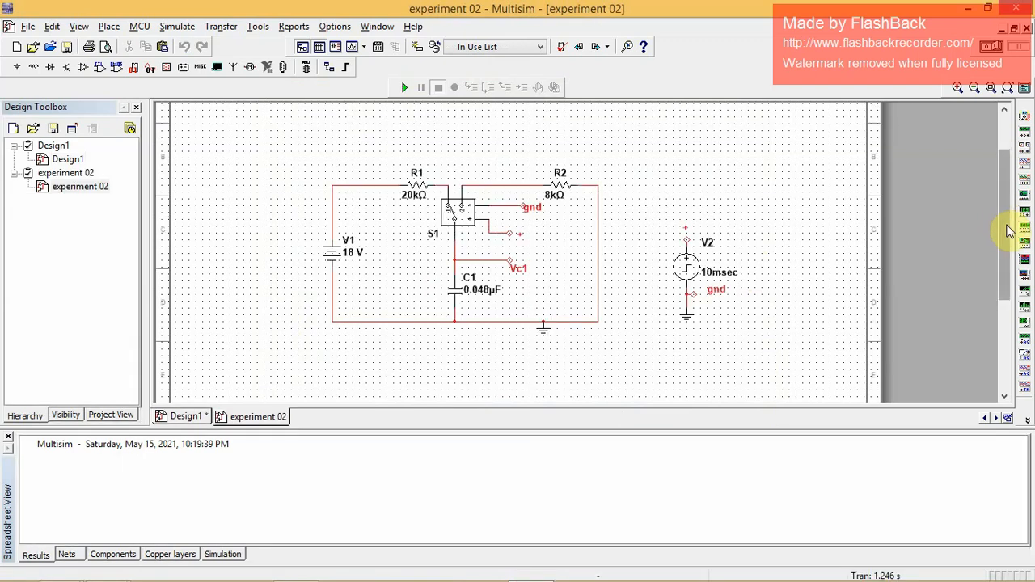
pyautogui.moveTo(1007, 229)
pyautogui.mouseDown()
pyautogui.moveTo(1005, 205)
pyautogui.moveTo(999, 213)
pyautogui.mouseUp()
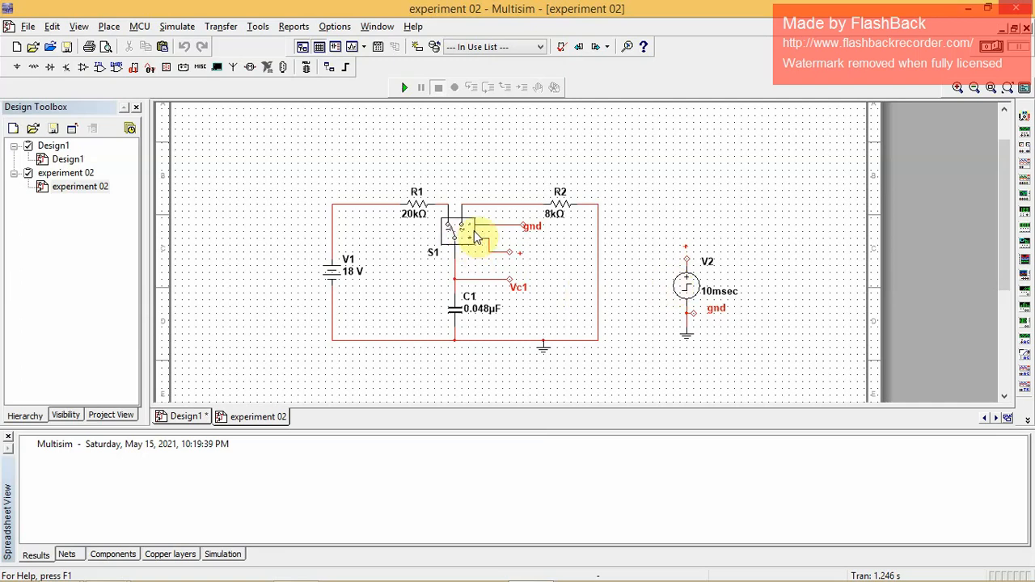
pyautogui.click(509, 222)
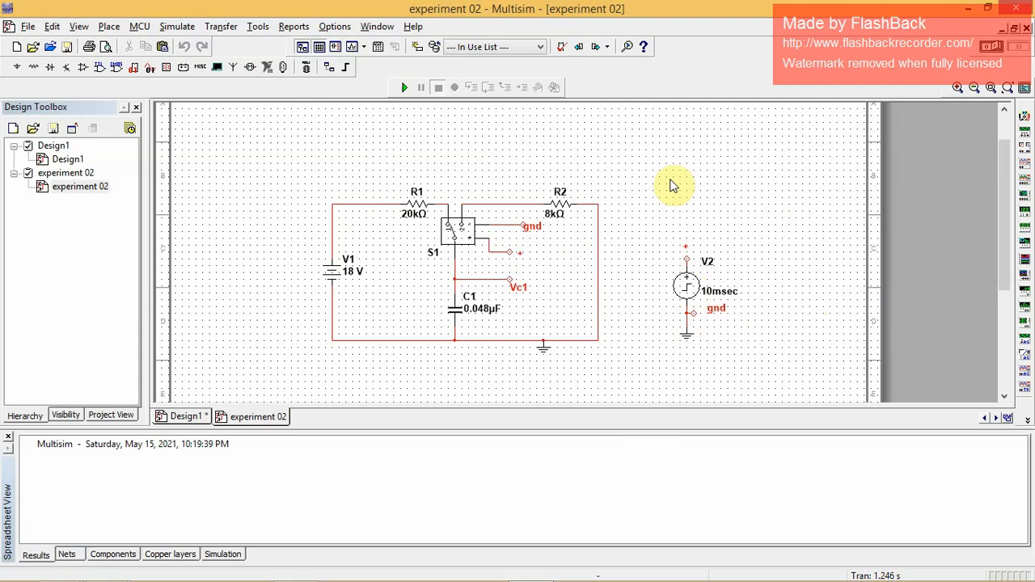
# - Open the Transient Analysis settings for experiment 02 and examine the start and end times alongside the circuit
pyautogui.click(175, 28)
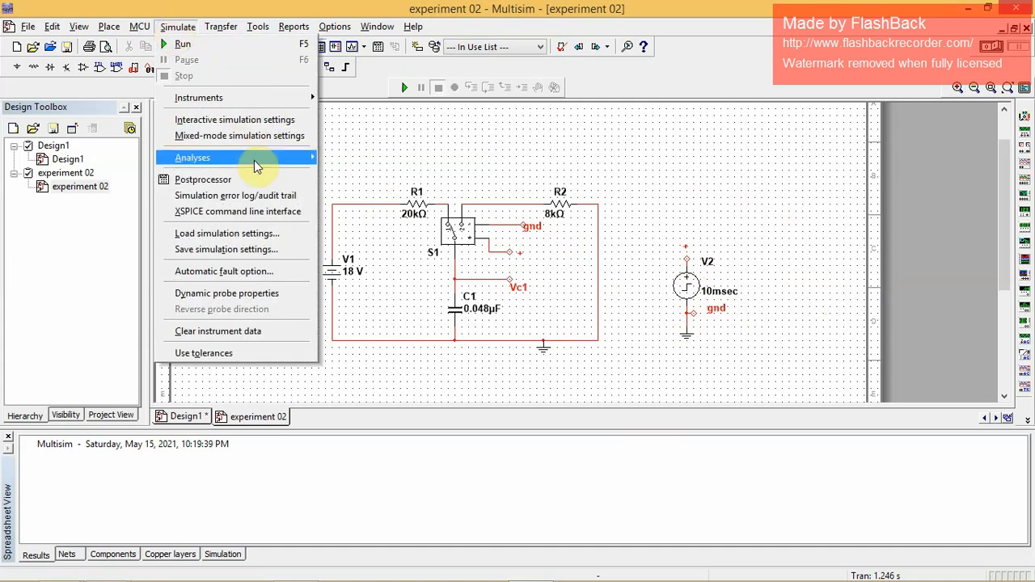
pyautogui.moveTo(253, 160)
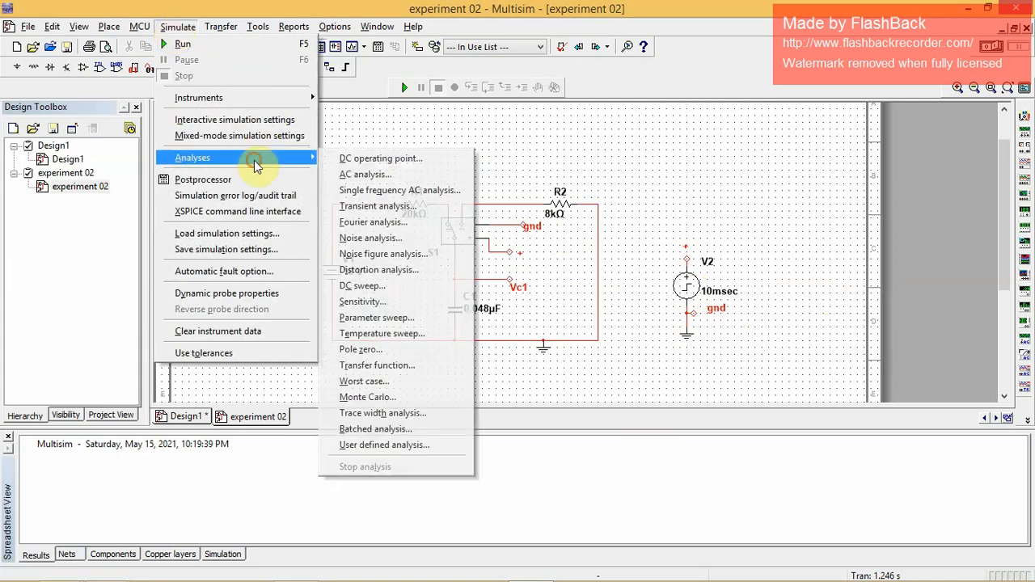
pyautogui.click(403, 208)
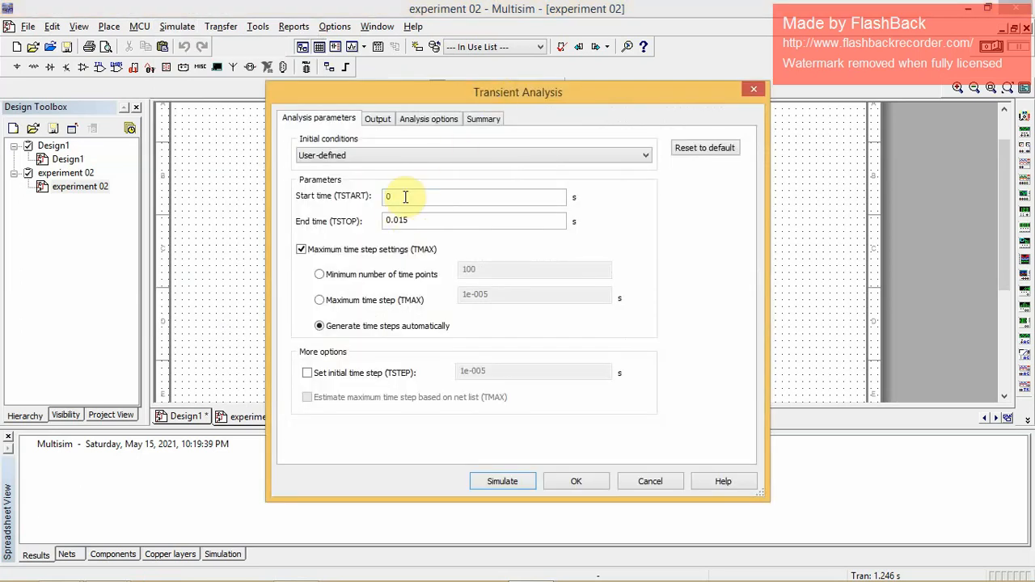
pyautogui.click(405, 196)
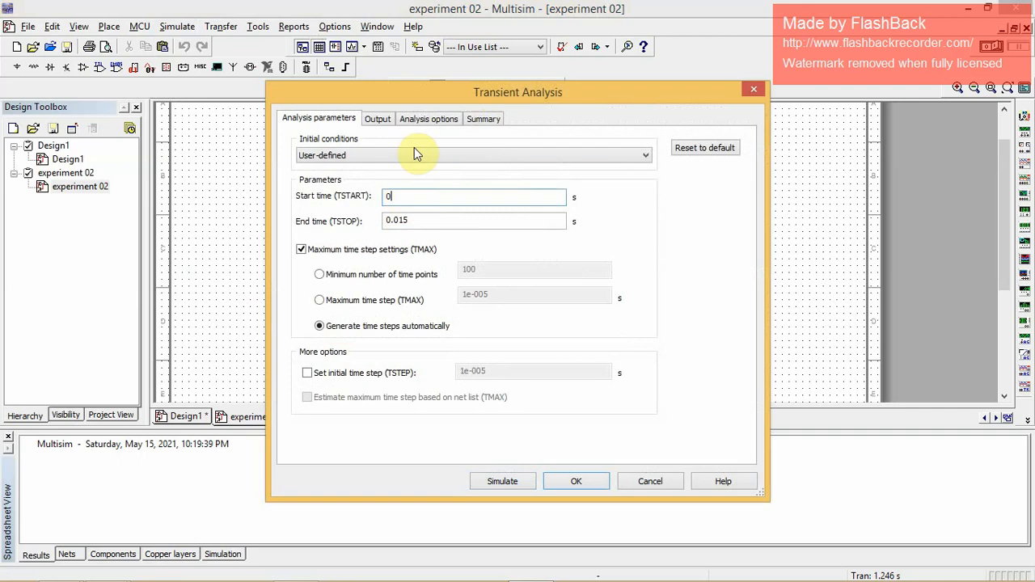
pyautogui.moveTo(431, 97); pyautogui.dragTo(548, 139)
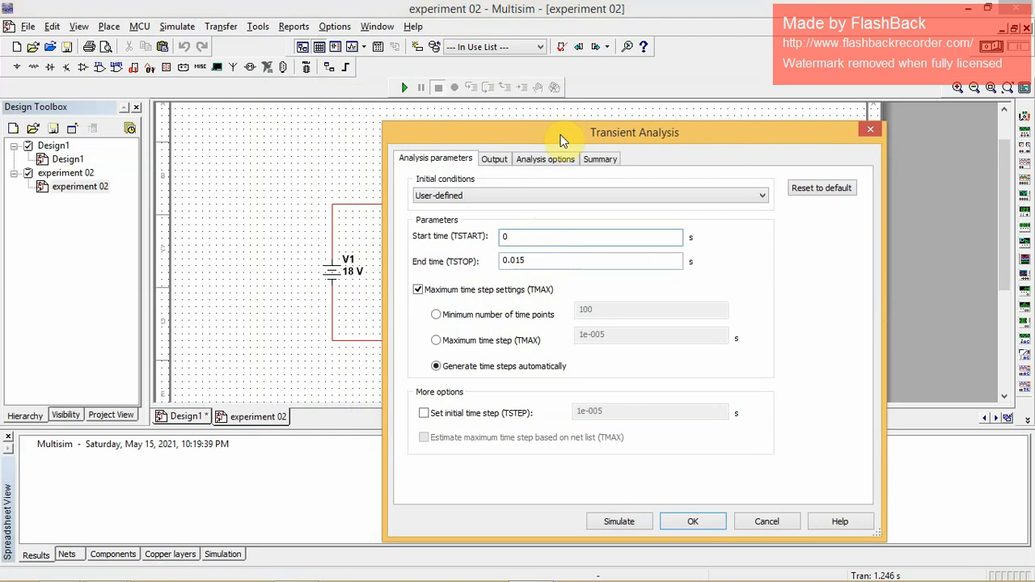
pyautogui.moveTo(558, 138); pyautogui.dragTo(439, 301)
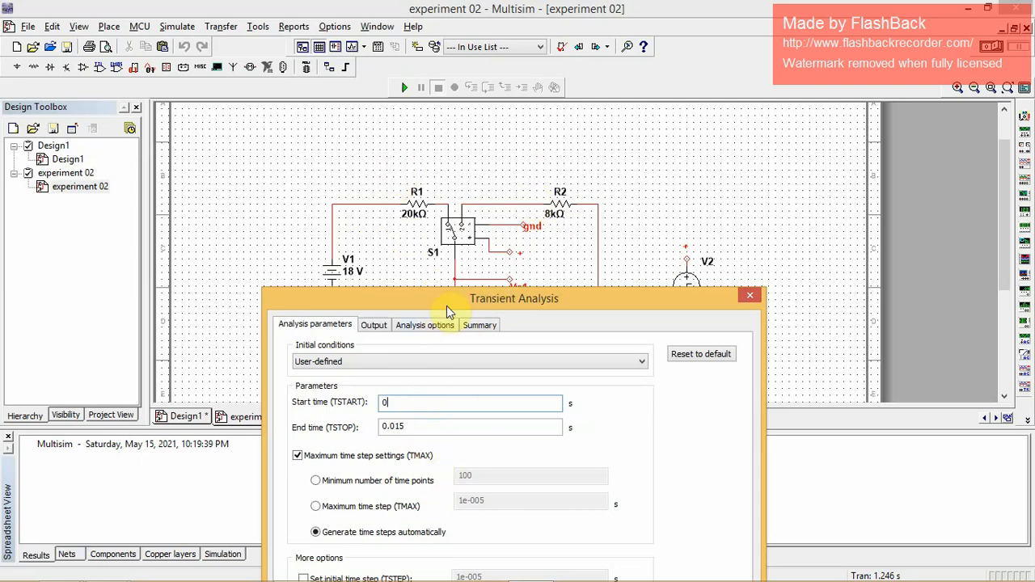
pyautogui.moveTo(446, 305); pyautogui.dragTo(447, 164)
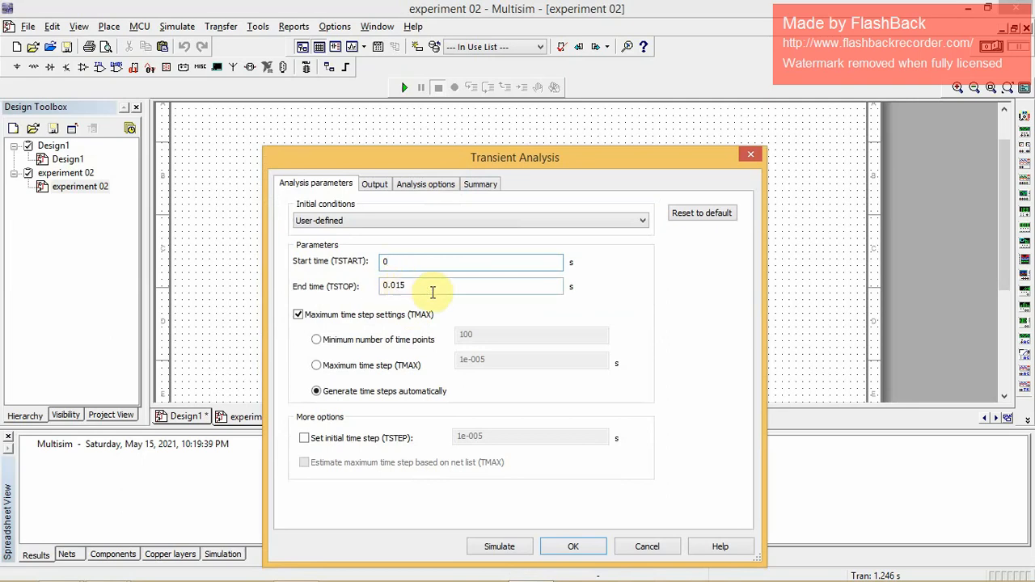
pyautogui.click(374, 186)
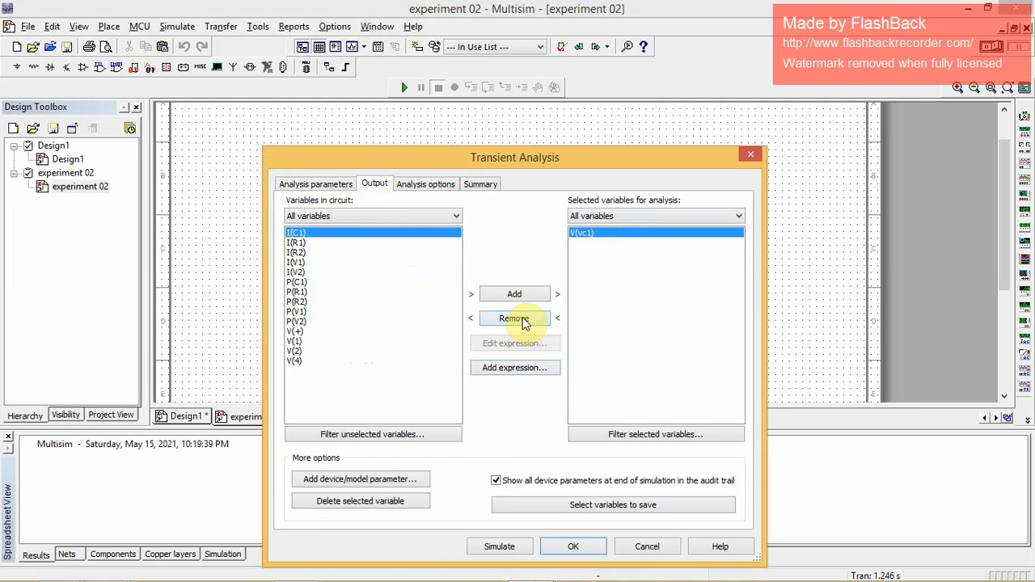
pyautogui.click(522, 317)
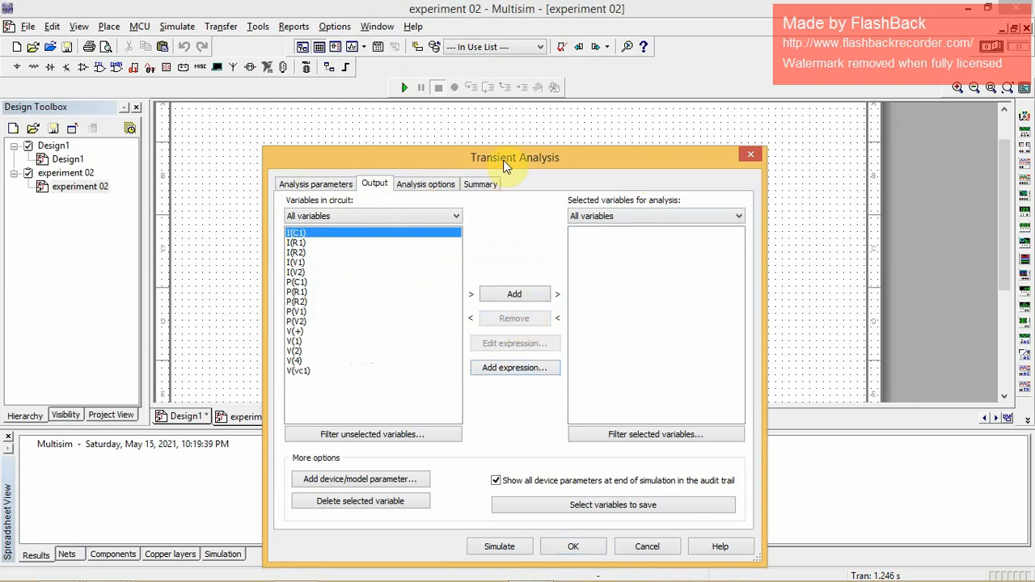
pyautogui.moveTo(508, 155); pyautogui.dragTo(894, 89)
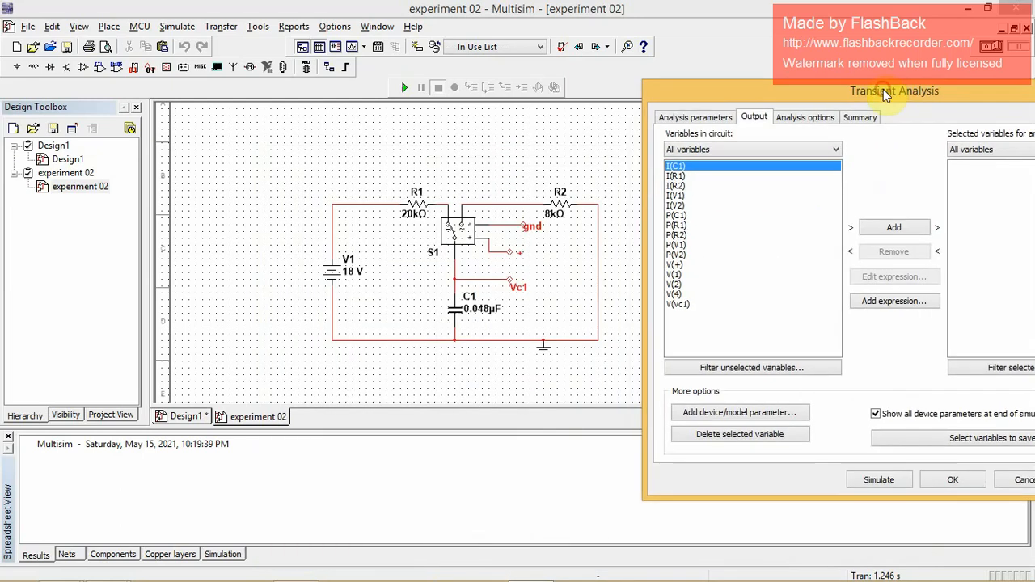
pyautogui.click(454, 270)
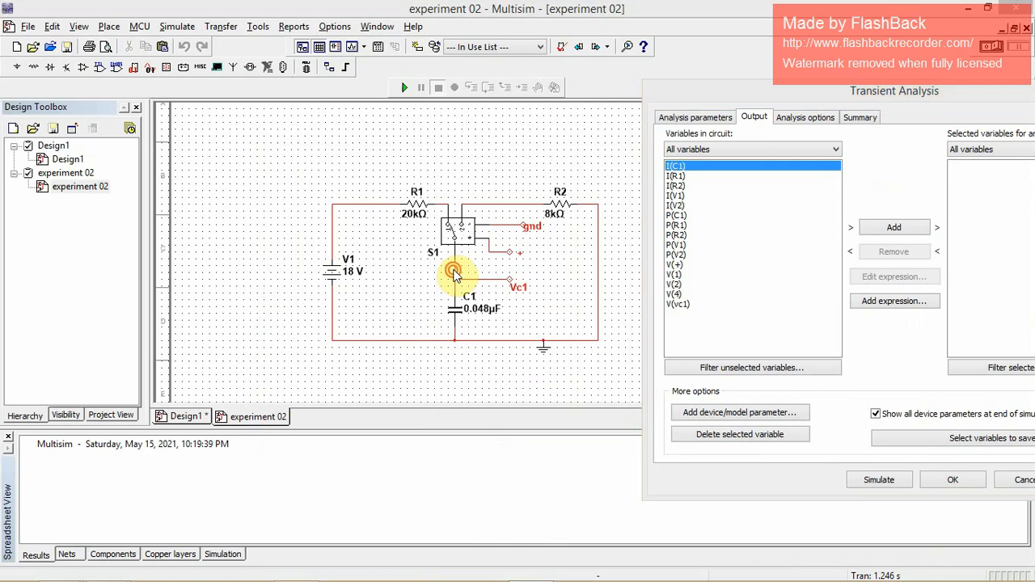
pyautogui.moveTo(802, 95); pyautogui.dragTo(790, 145)
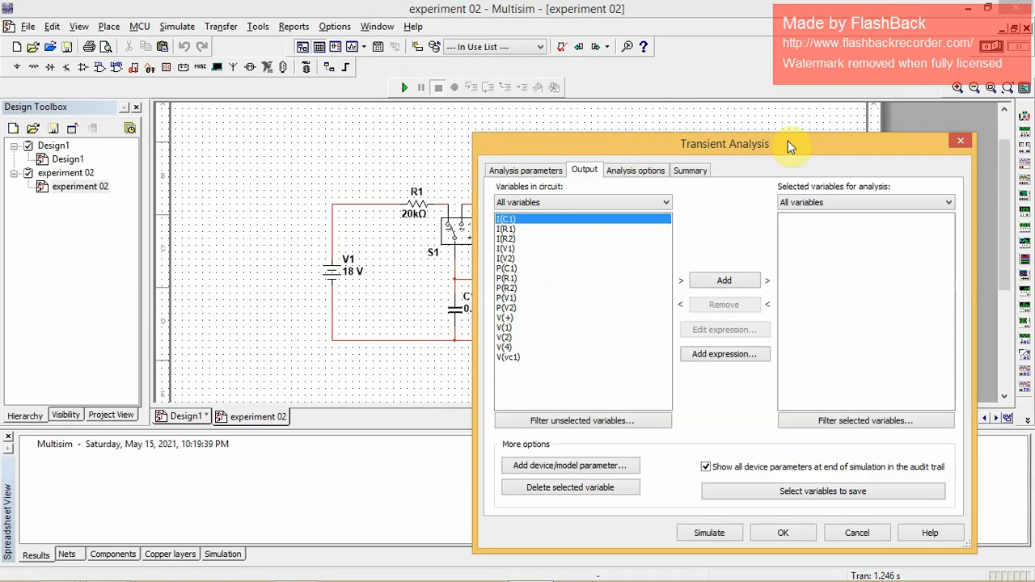
pyautogui.click(957, 143)
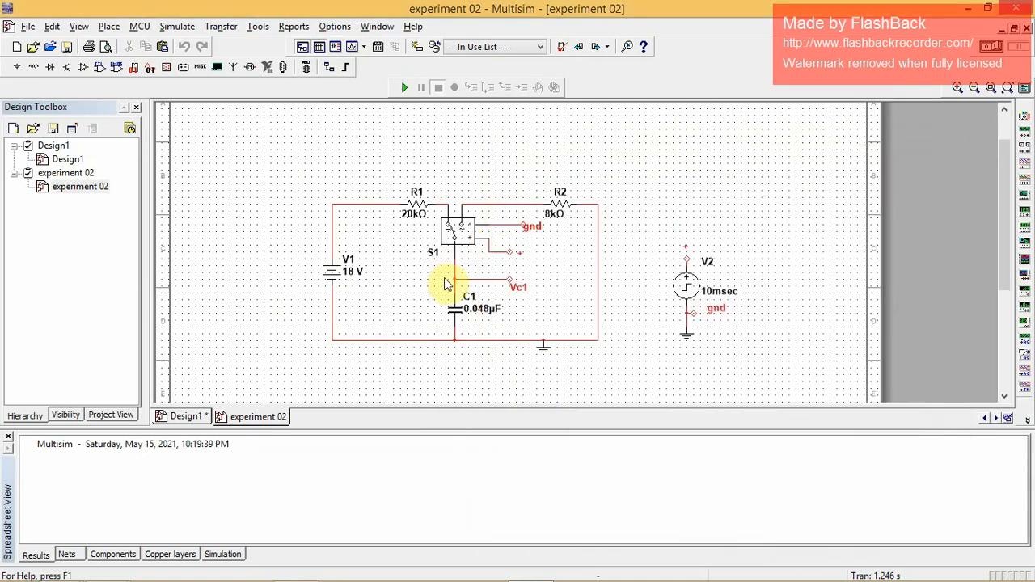
# - Inspect the net properties of the wire between S1 and C1 for its net name, undoing the accidental wire change
pyautogui.doubleClick(455, 278)
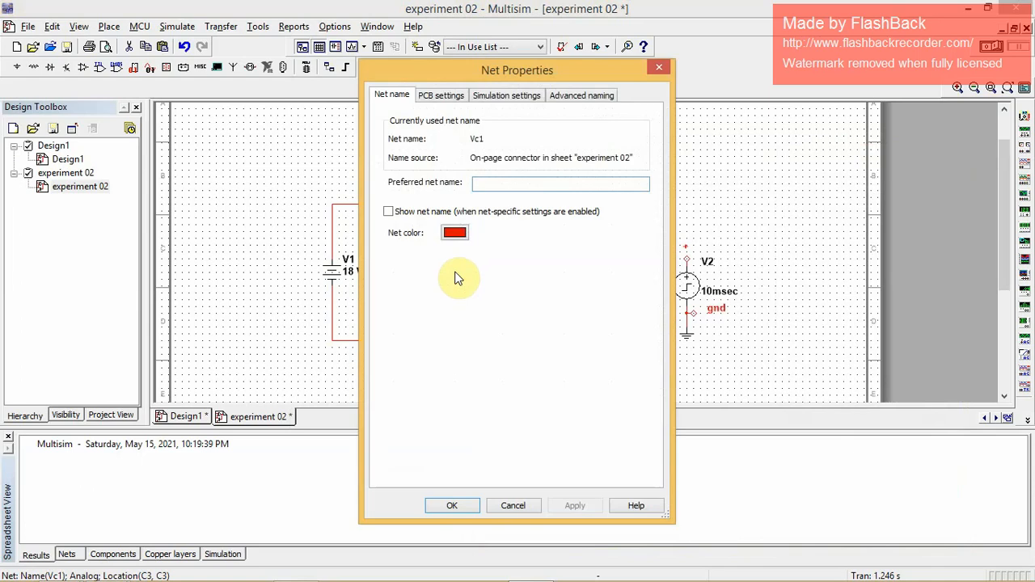
pyautogui.click(659, 68)
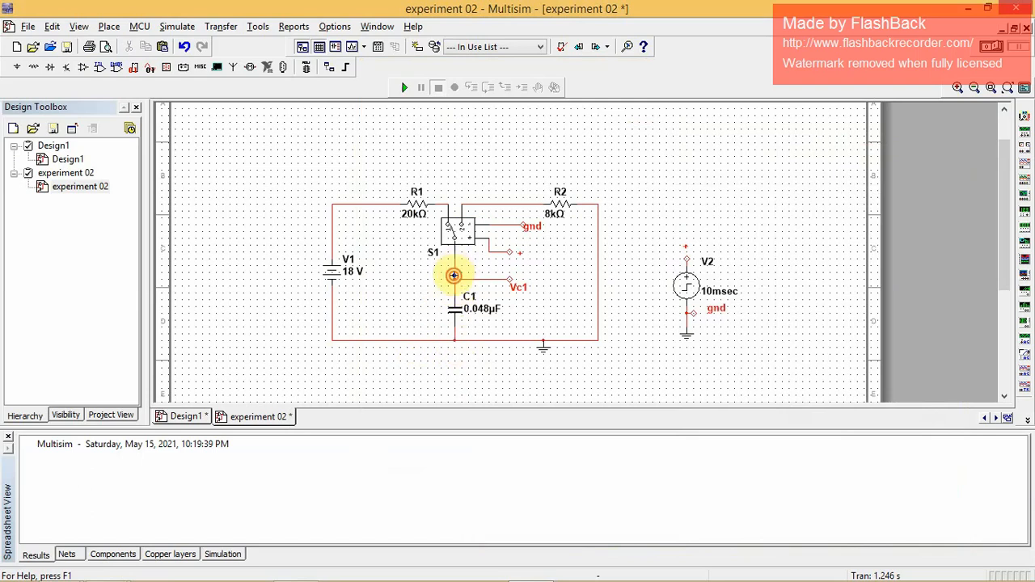
pyautogui.hotkey('ctrl', 'z')
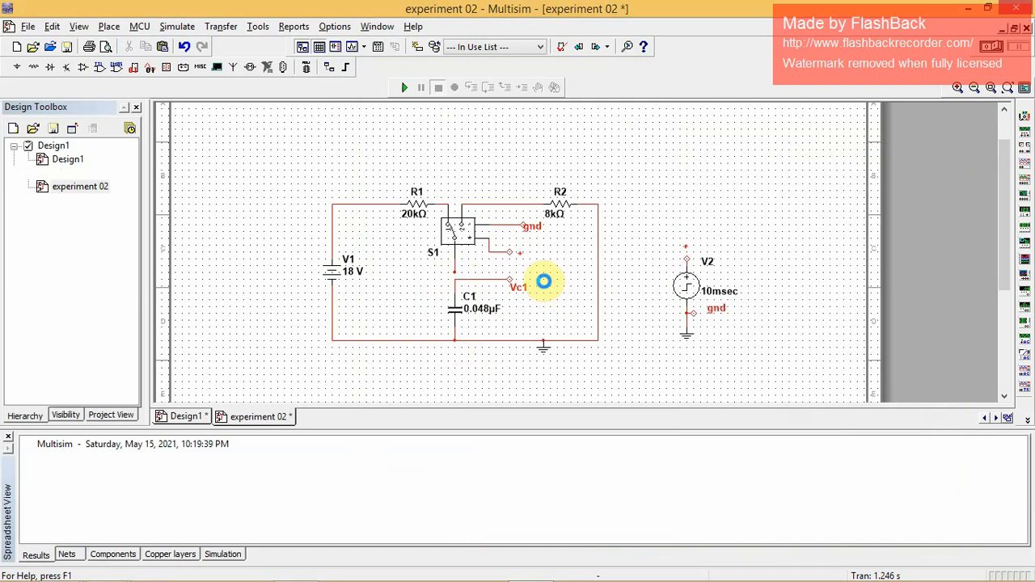
pyautogui.doubleClick(457, 279)
pyautogui.click(477, 184)
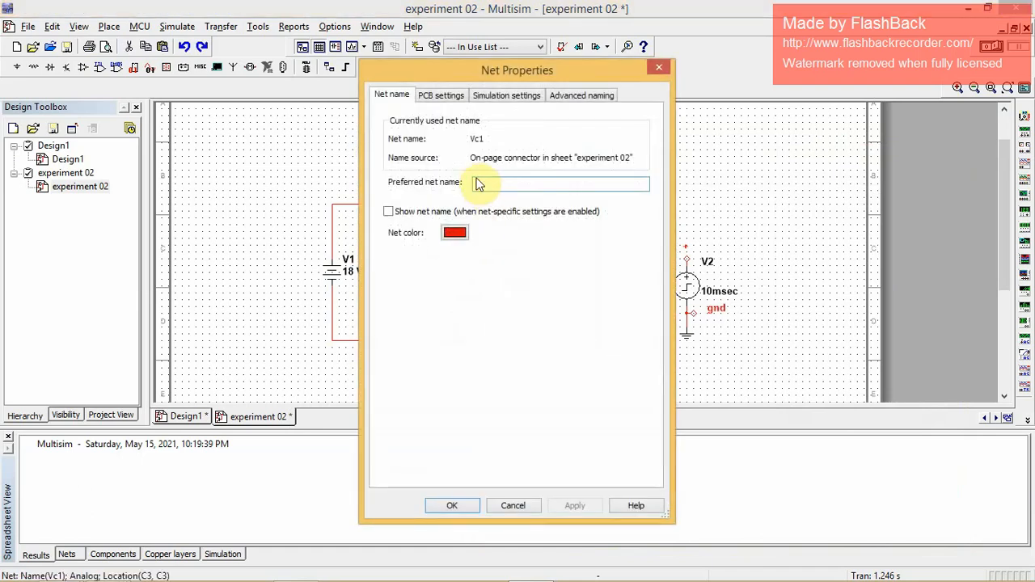
pyautogui.doubleClick(477, 138)
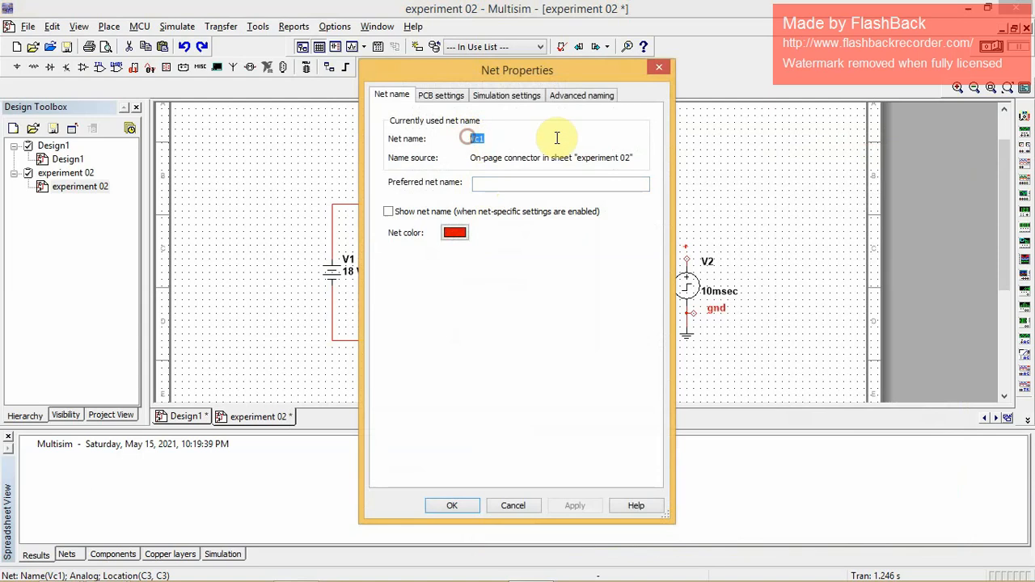
pyautogui.click(662, 68)
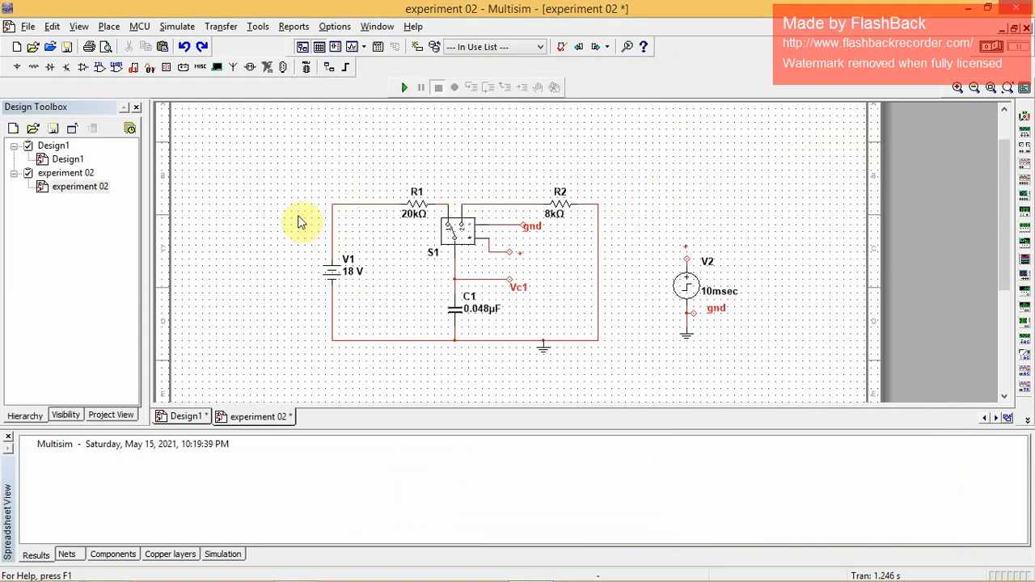
# - Remove and re-add V(vc1) as the output variable of the transient analysis and simulate it
pyautogui.click(190, 27)
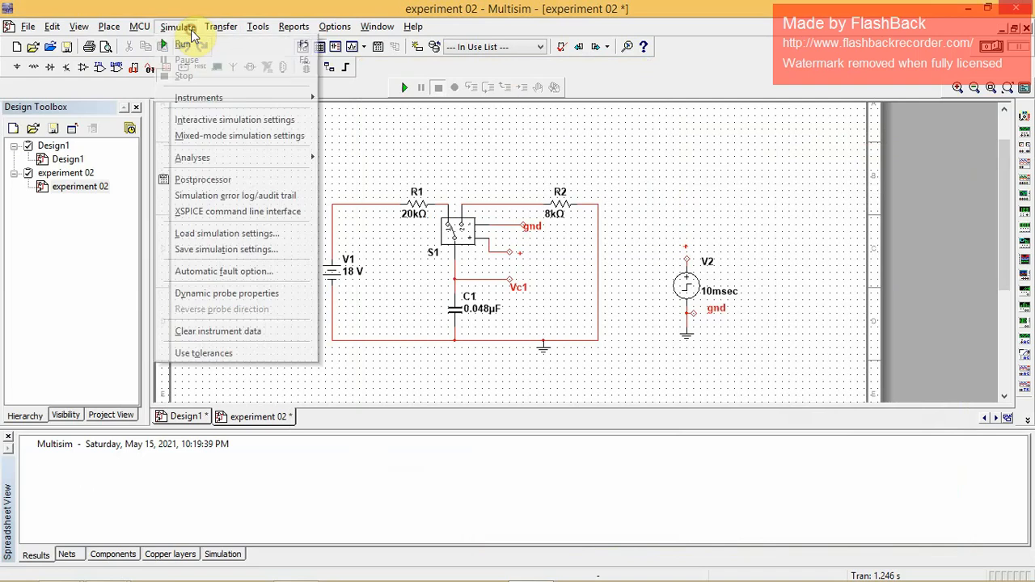
pyautogui.moveTo(235, 154)
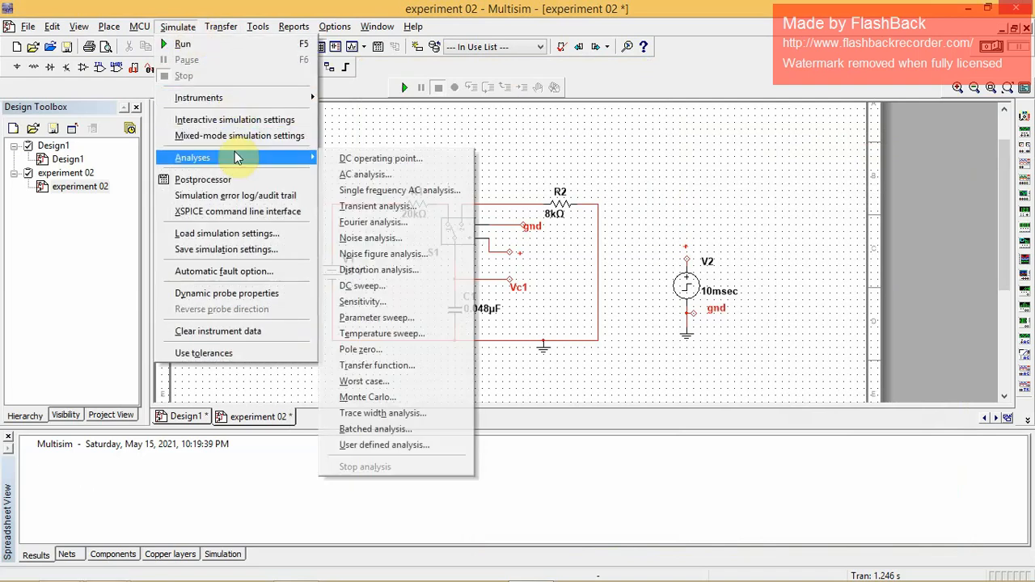
pyautogui.click(396, 204)
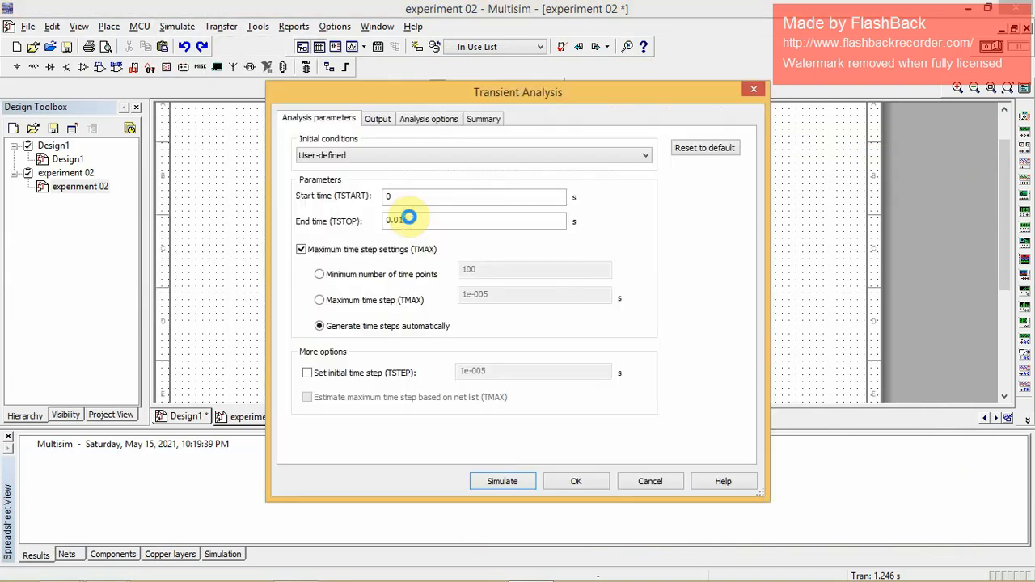
pyautogui.click(375, 121)
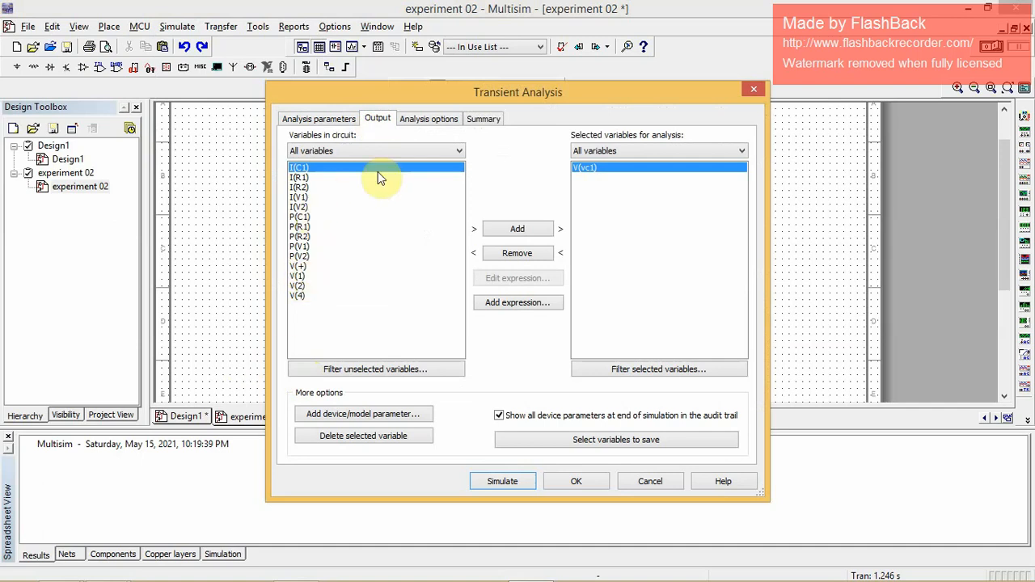
pyautogui.click(518, 254)
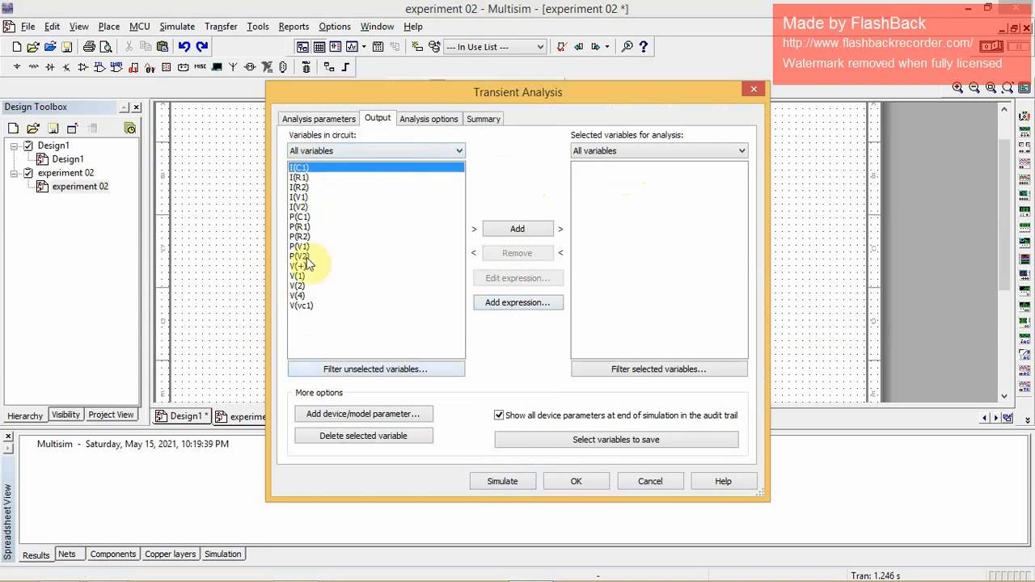
pyautogui.click(304, 306)
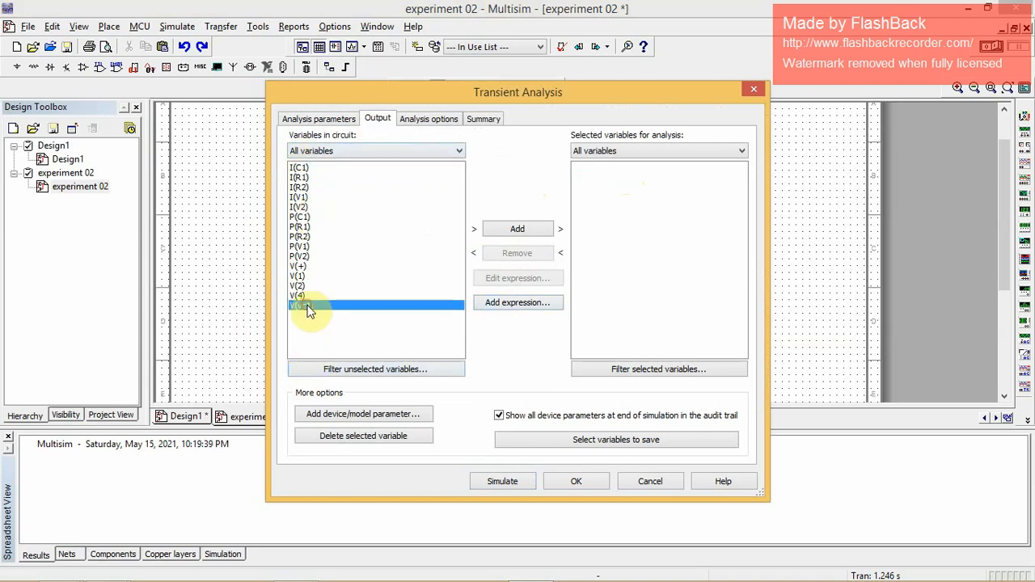
pyautogui.click(517, 230)
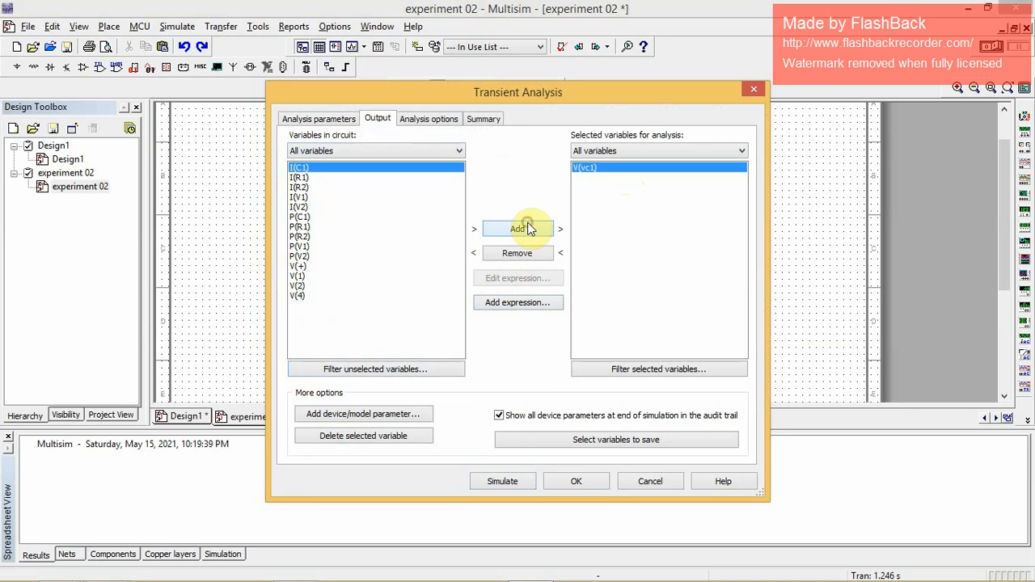
pyautogui.click(503, 481)
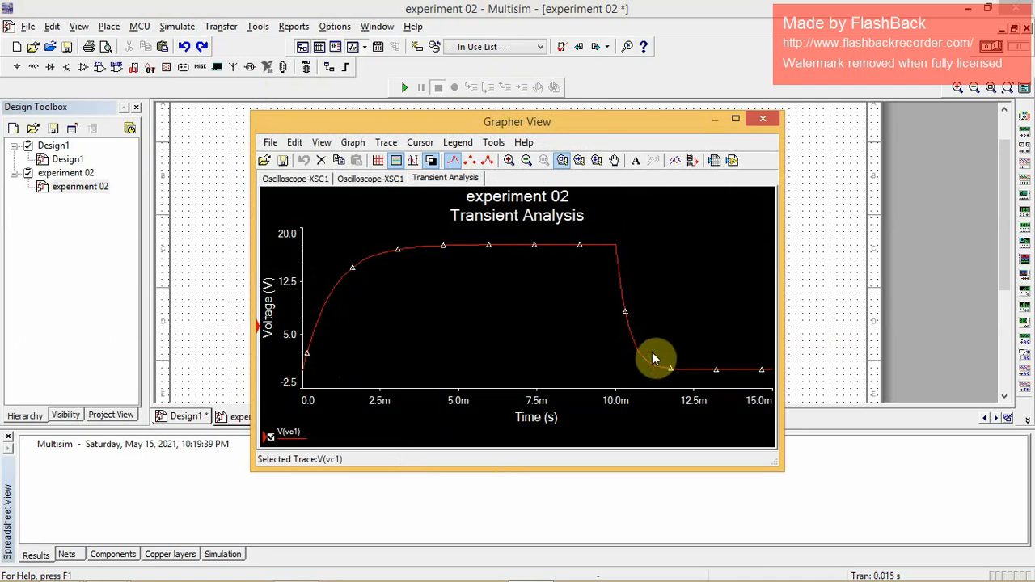
# - Examine the V(vc1) transient curve of experiment 02, and return to the schematic by closing the Grapher
pyautogui.click(441, 255)
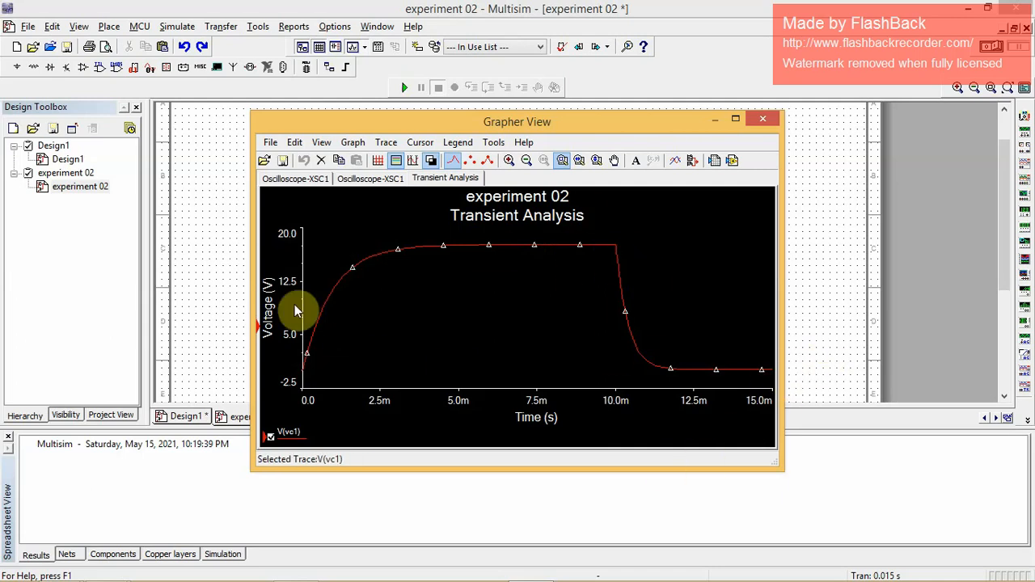
pyautogui.click(765, 120)
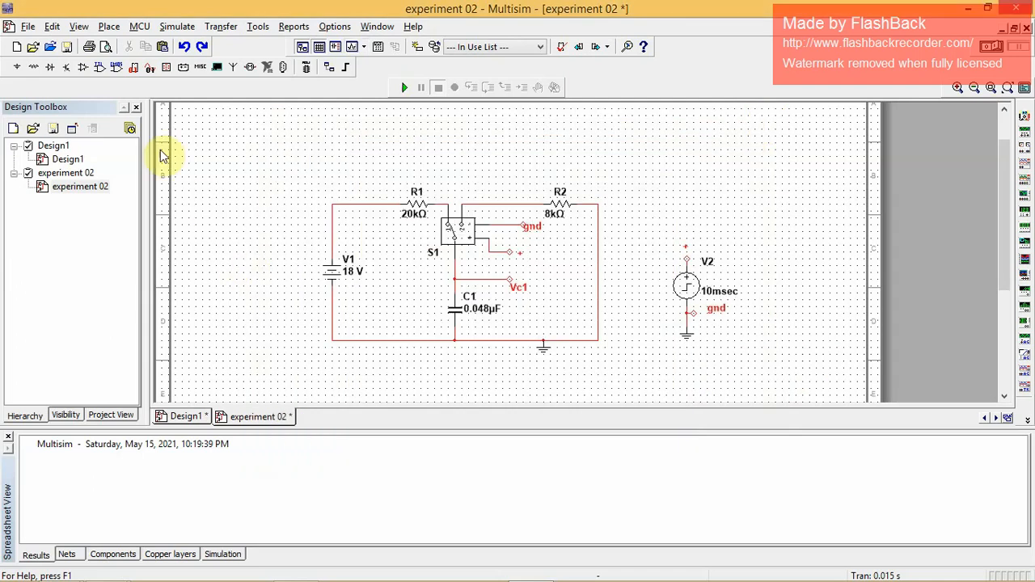
pyautogui.hotkey('ctrl', 'a')
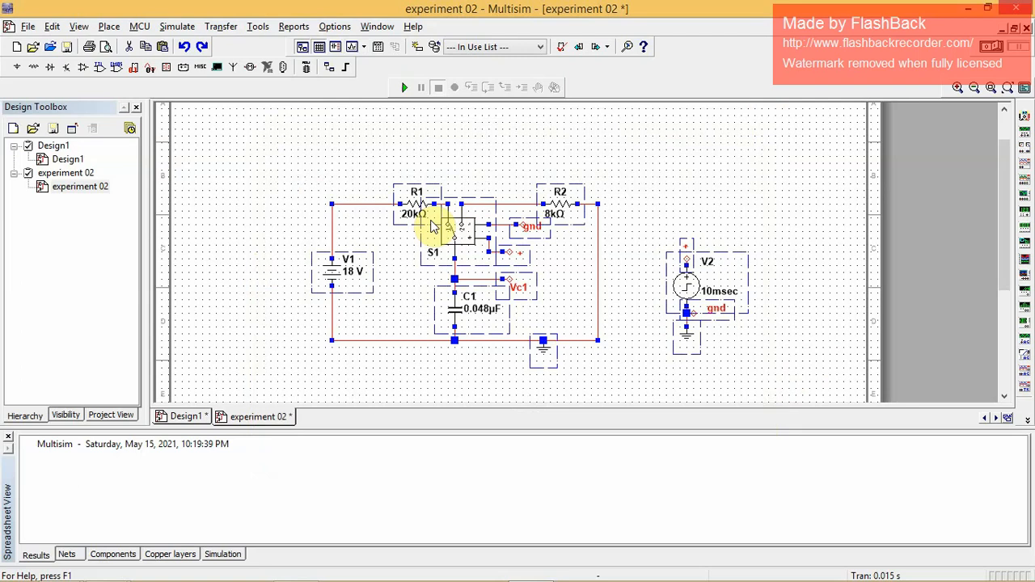
pyautogui.click(326, 150)
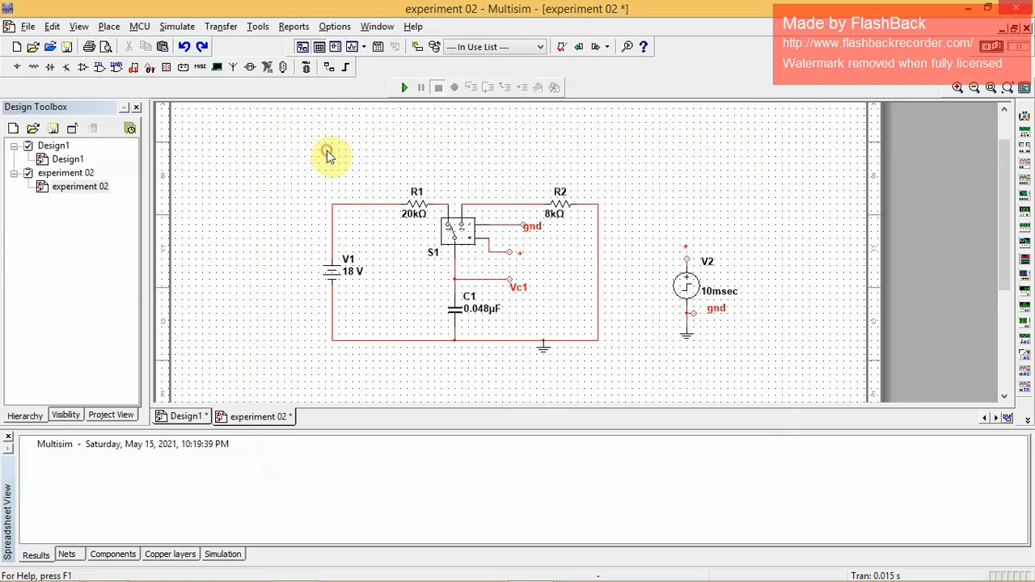
# - Open the existing design files experiment 3, experiment 05 and Design1 in turn from the Circuit Design Suite 12.0 folder
pyautogui.click(32, 46)
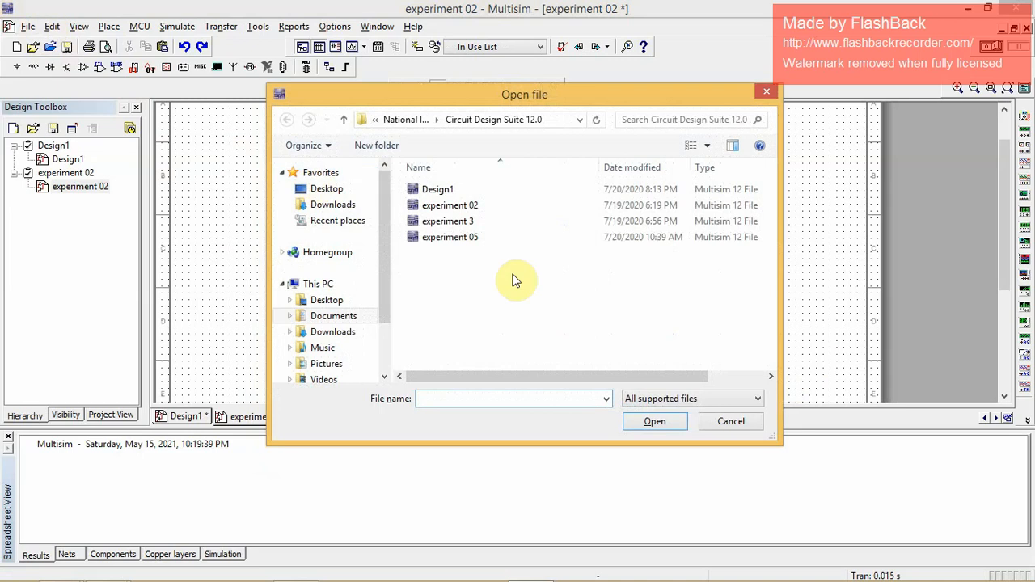
pyautogui.click(466, 221)
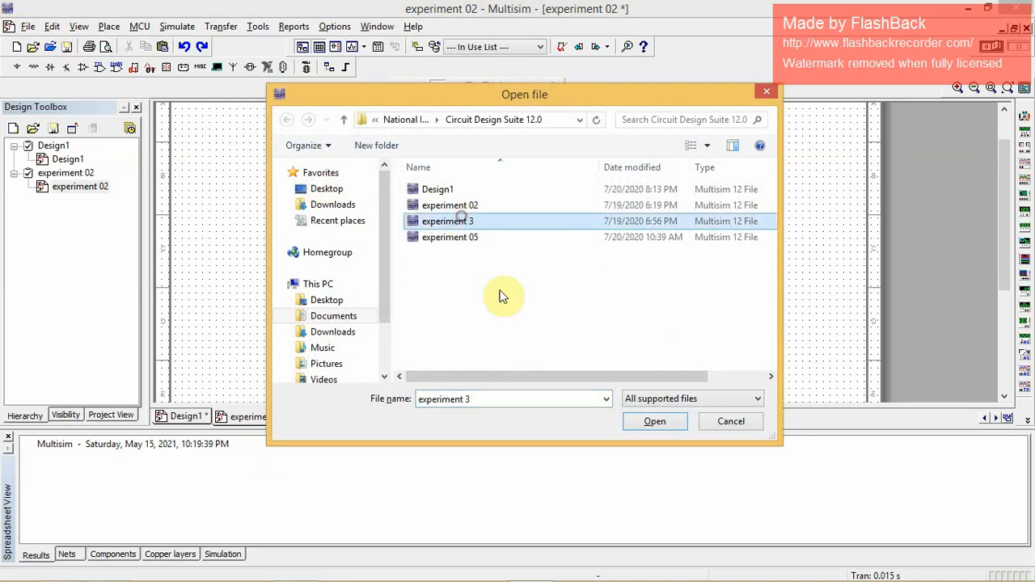
pyautogui.click(667, 419)
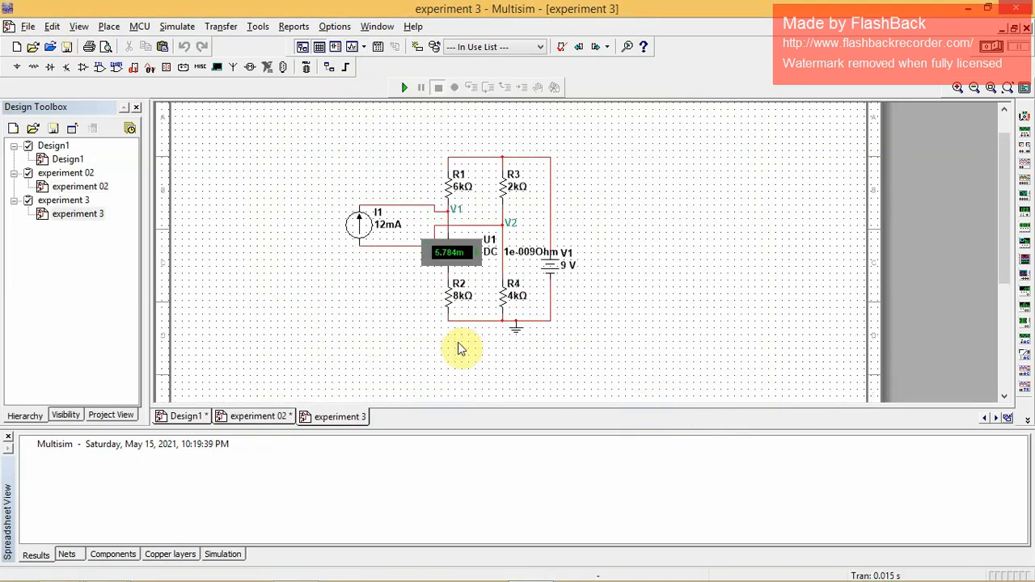
pyautogui.hotkey('ctrl', 'o')
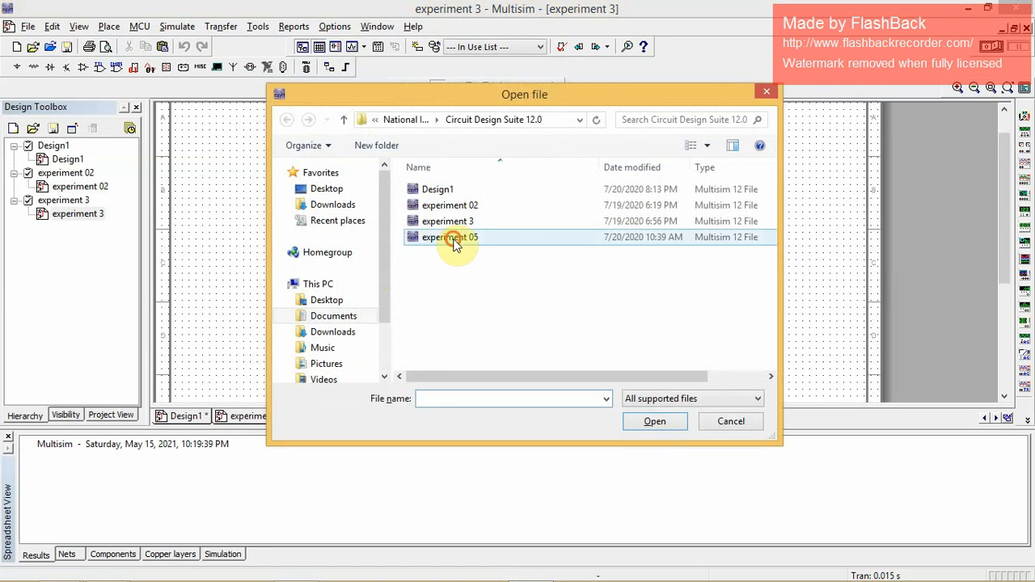
pyautogui.click(449, 237)
pyautogui.click(649, 424)
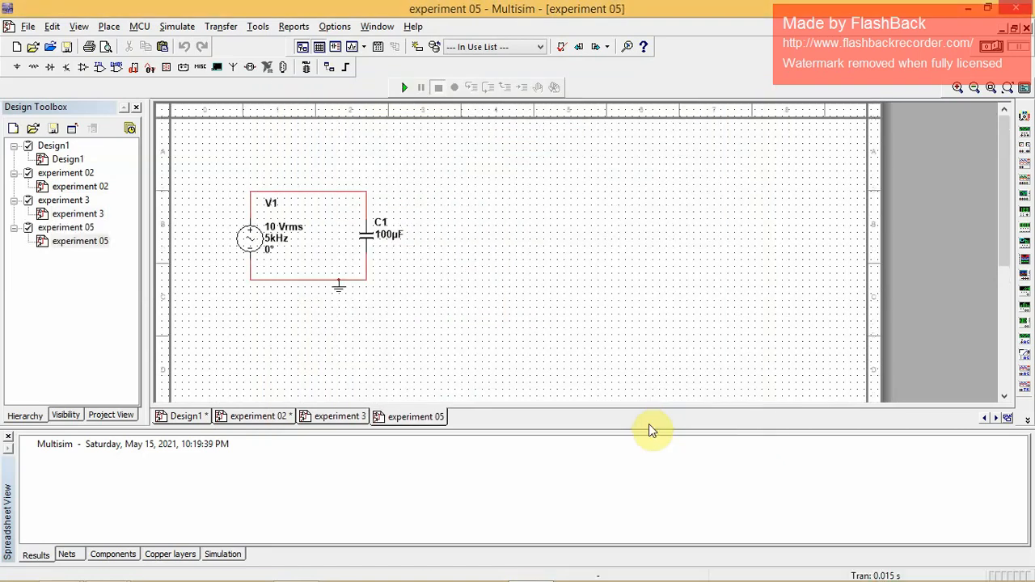
pyautogui.hotkey('ctrl', 'o')
pyautogui.click(456, 192)
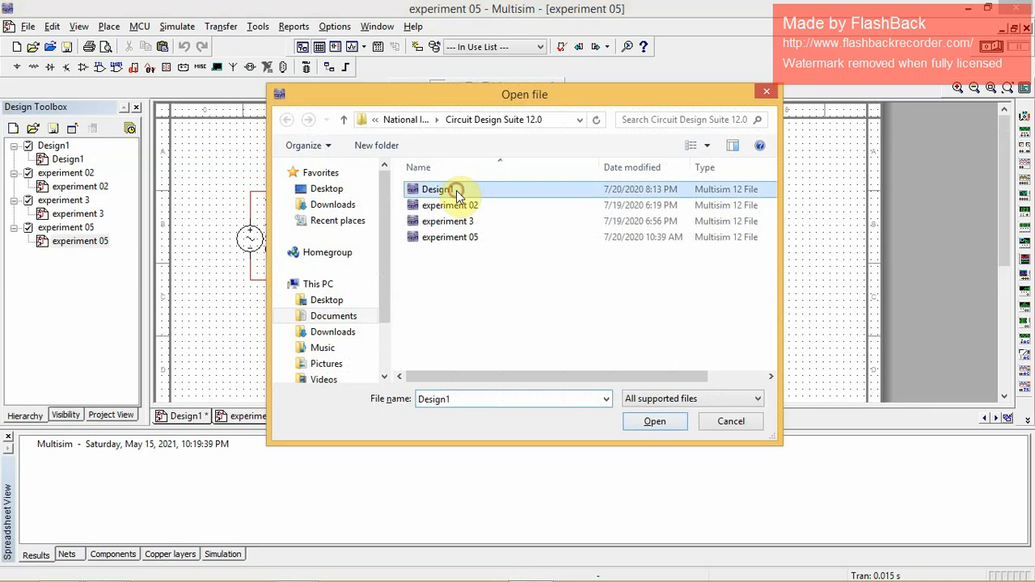
pyautogui.click(671, 422)
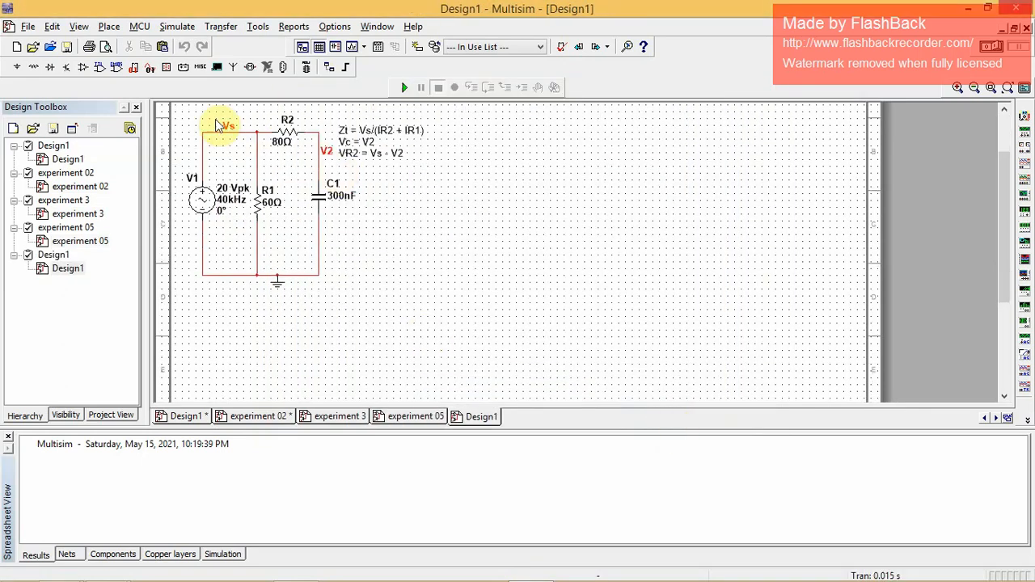
# - Move the whole Design1 circuit to the middle of the sheet and shift its formula note further away from C1
pyautogui.moveTo(180, 107); pyautogui.dragTo(462, 312)
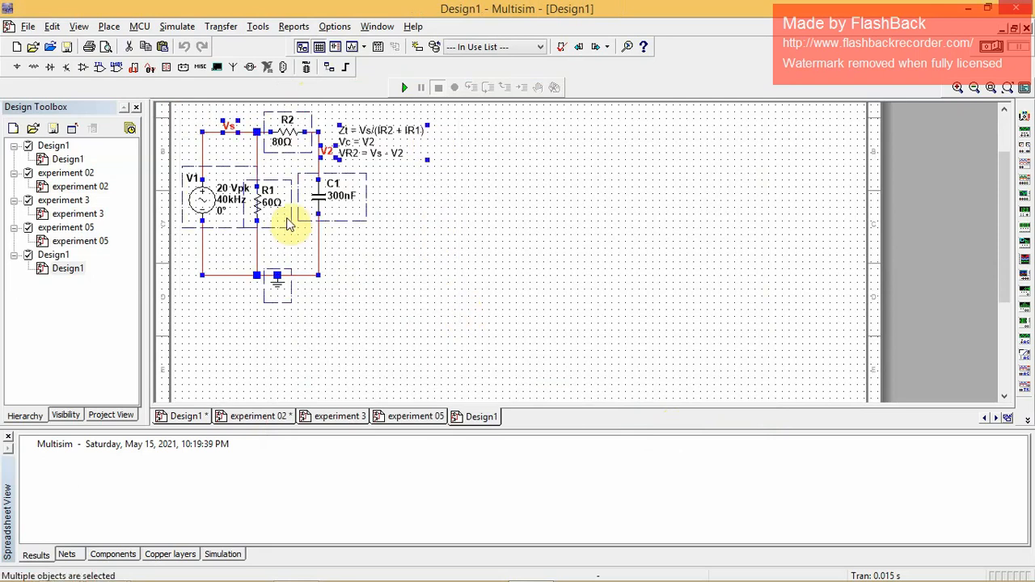
pyautogui.moveTo(233, 204); pyautogui.dragTo(464, 259)
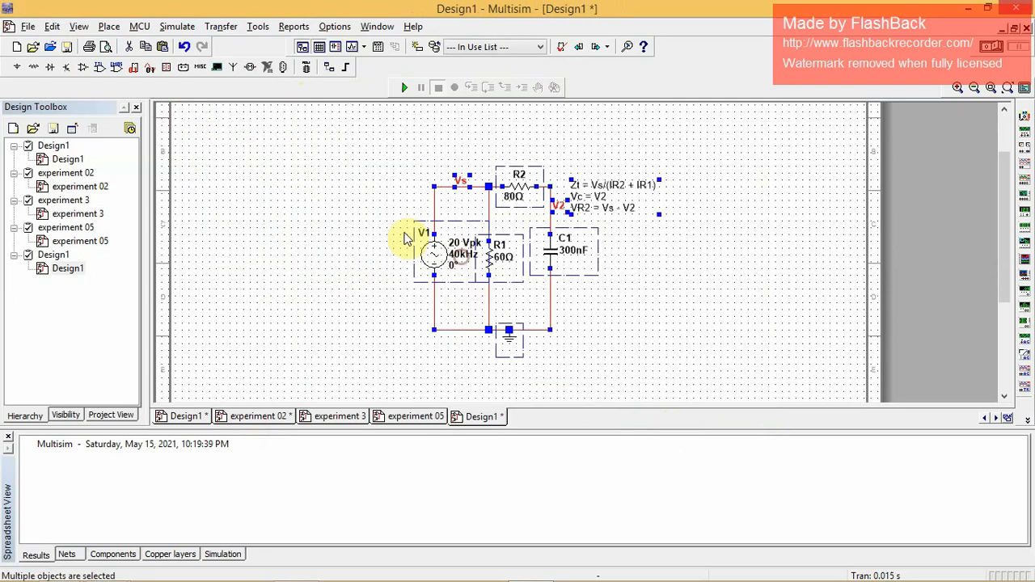
pyautogui.click(796, 282)
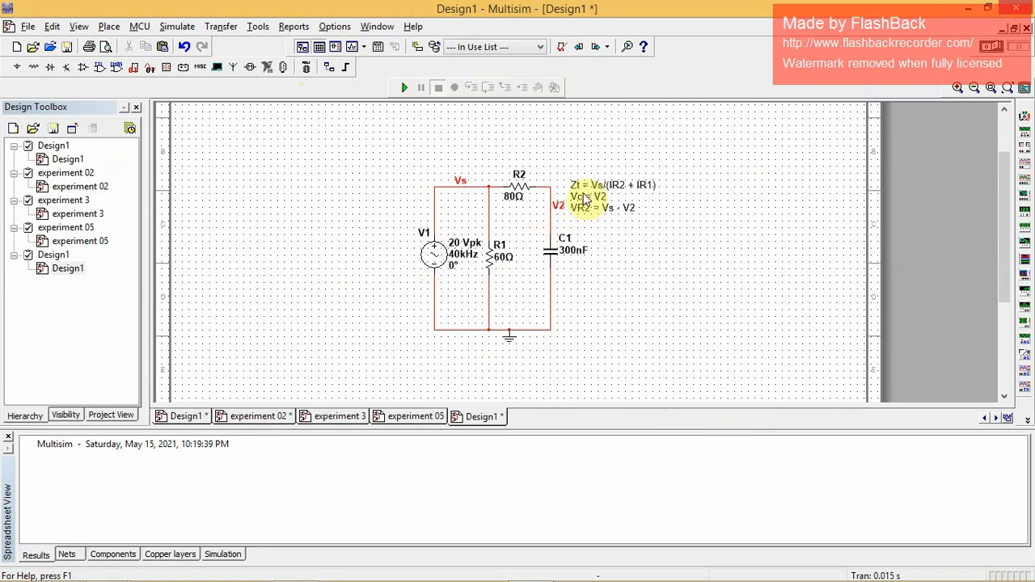
pyautogui.moveTo(584, 197); pyautogui.dragTo(625, 210)
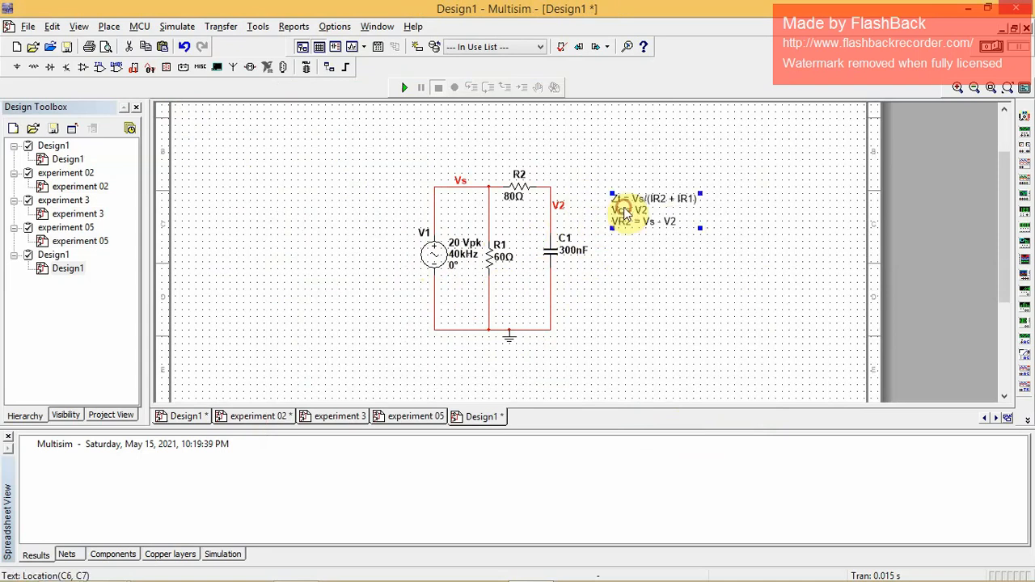
pyautogui.click(746, 164)
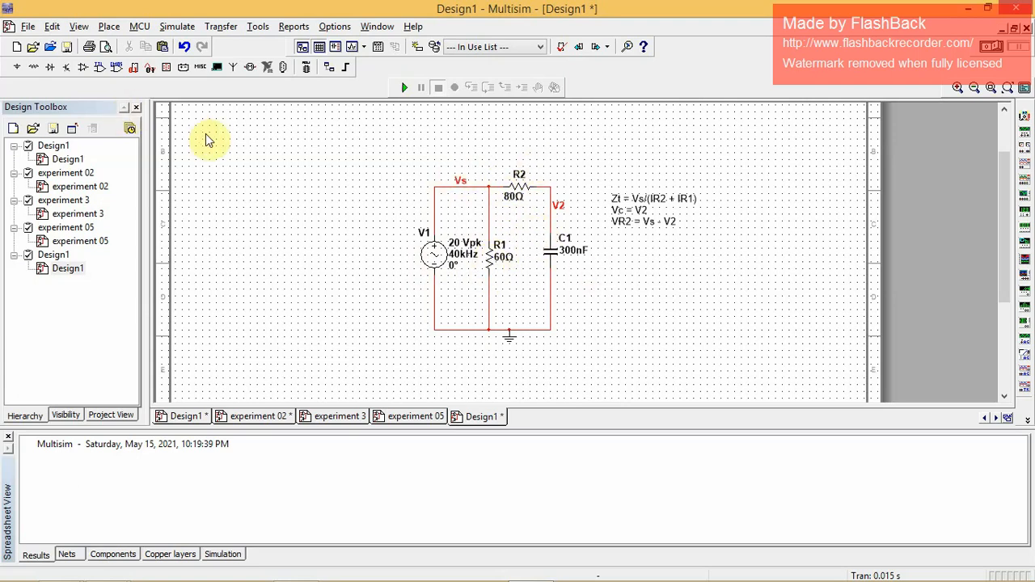
# - Open the Single Frequency AC Analysis for Design1 and remove V(v2), V(vs)/(I(R1)+I(R2)) and V(vs)-V(v2) from its selected output variables
pyautogui.click(178, 29)
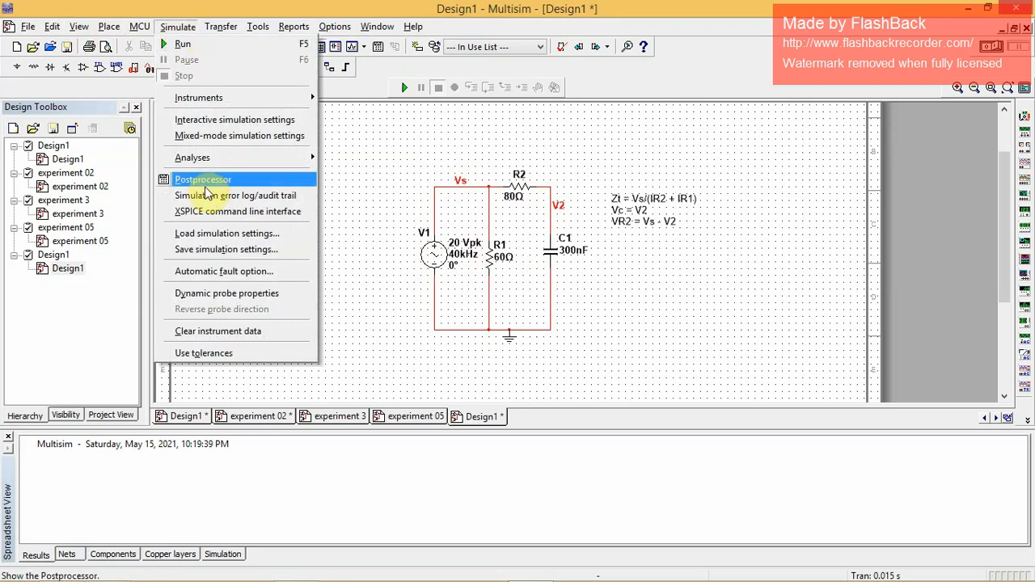
pyautogui.moveTo(215, 161)
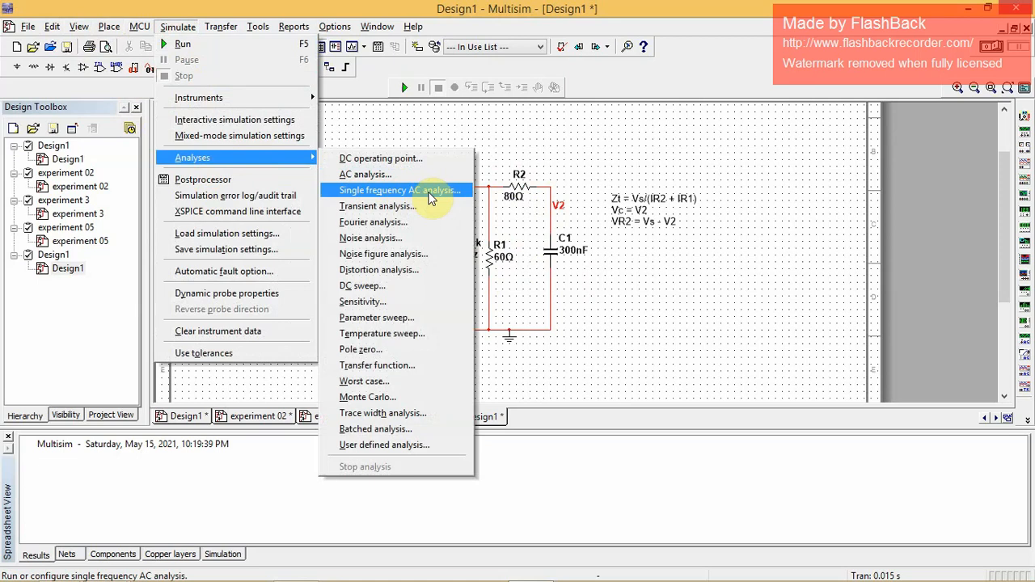
pyautogui.click(429, 194)
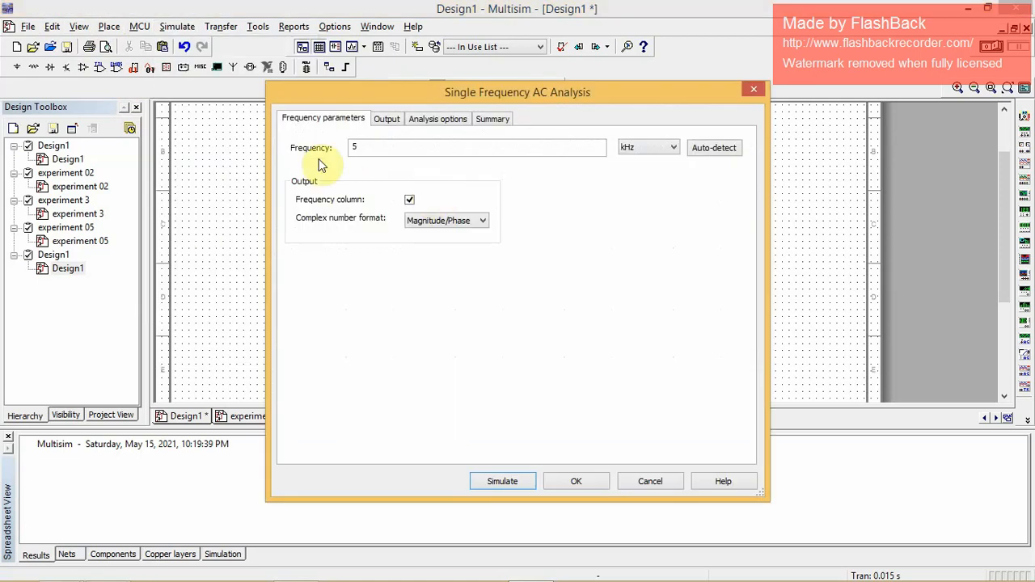
pyautogui.click(383, 143)
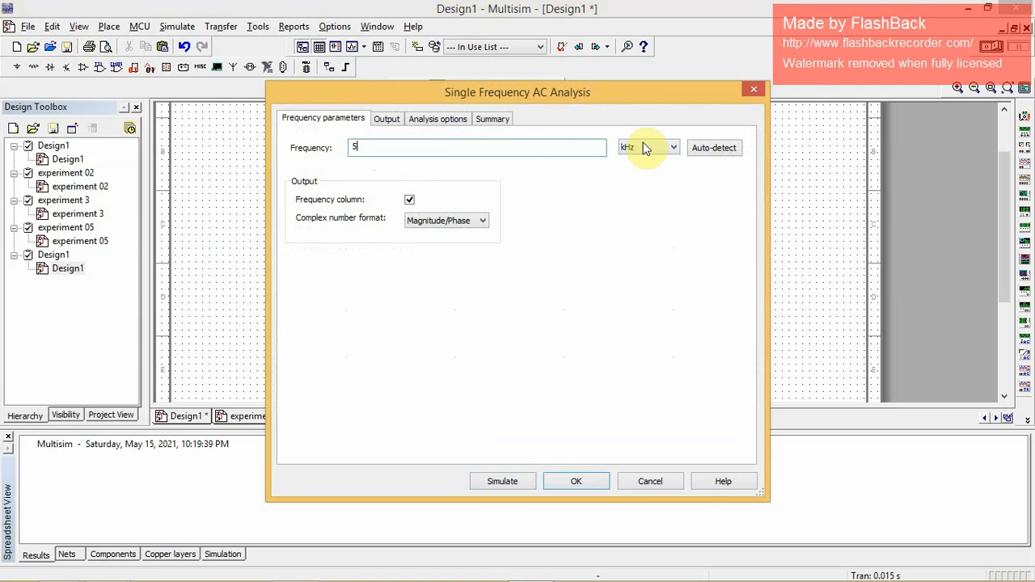
pyautogui.click(396, 121)
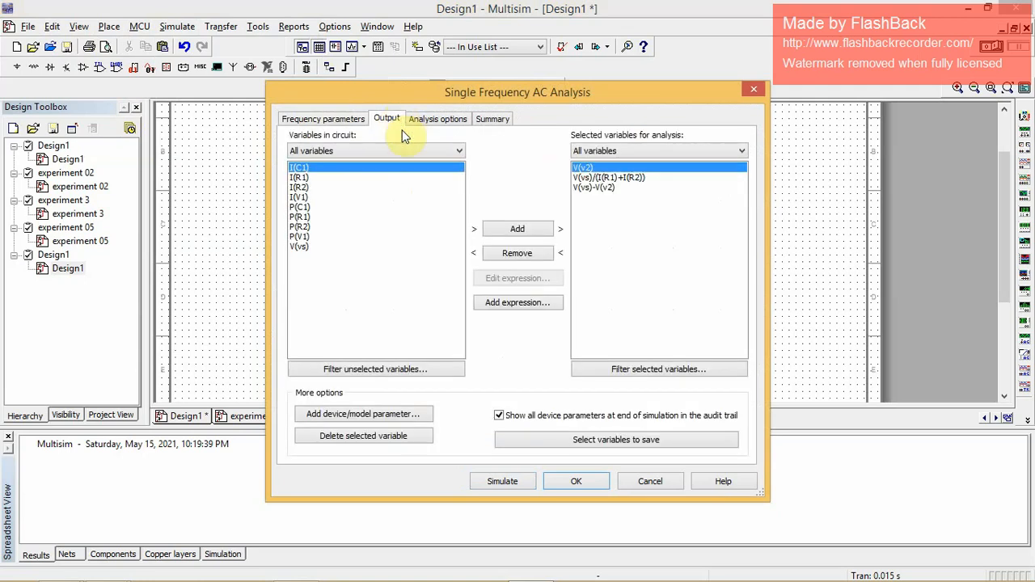
pyautogui.click(602, 178)
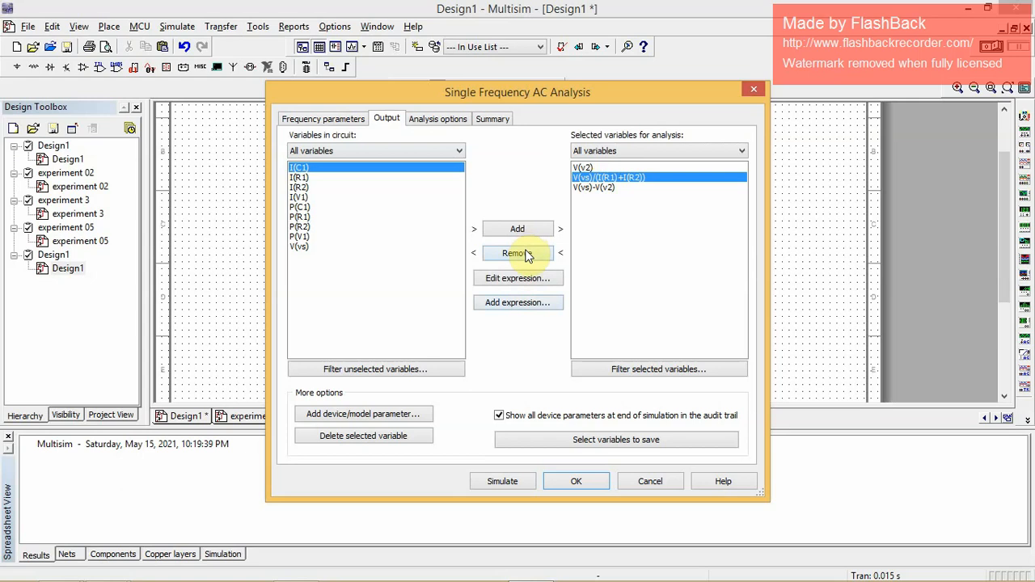
pyautogui.click(527, 254)
pyautogui.click(596, 178)
pyautogui.click(530, 253)
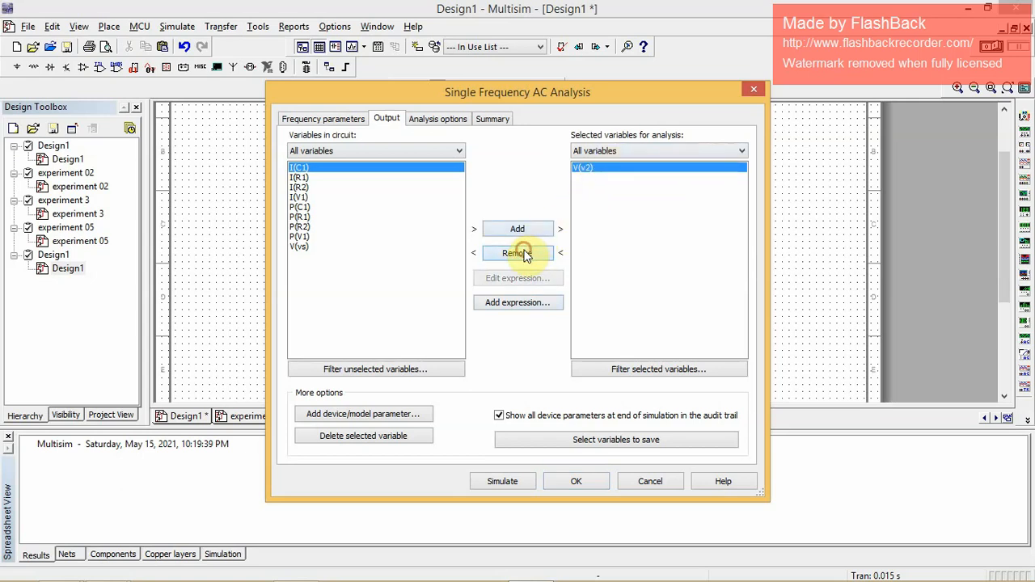
pyautogui.click(525, 254)
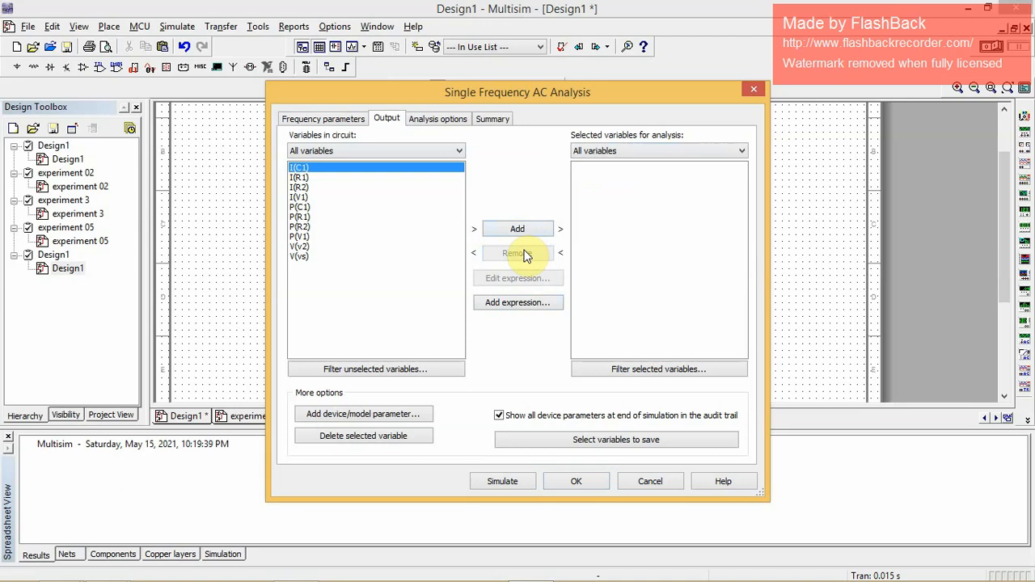
# - Add the output expression V(vs)/(I(R1)+I(R2)) for total impedance and simulate the single frequency AC analysis at 5 kHz
pyautogui.click(299, 256)
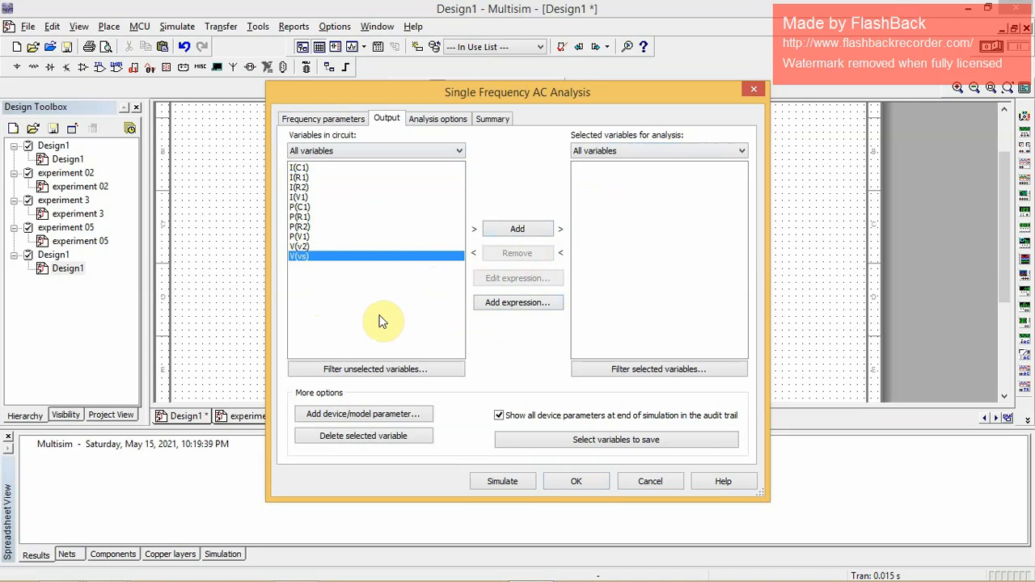
pyautogui.click(518, 303)
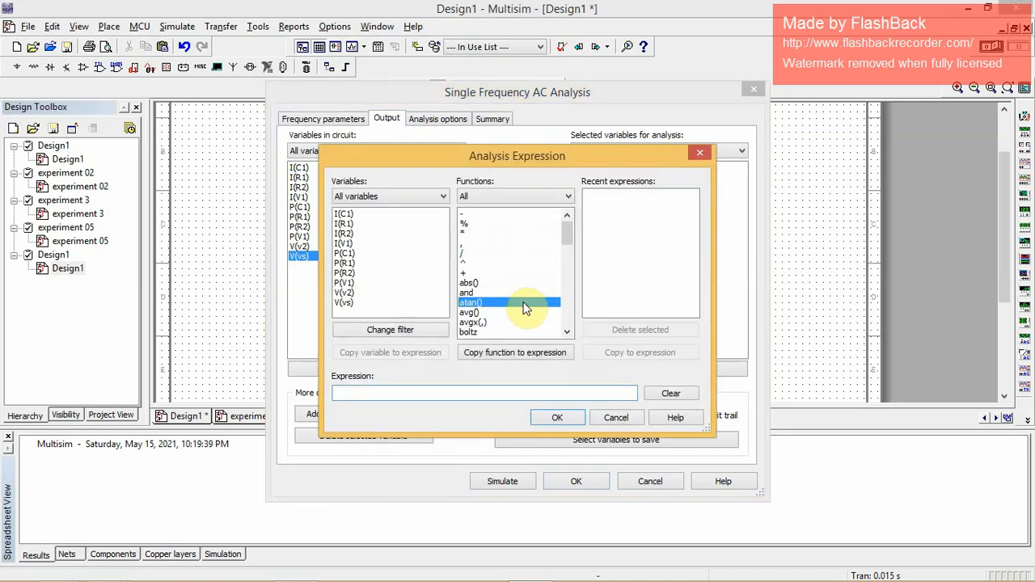
pyautogui.click(340, 303)
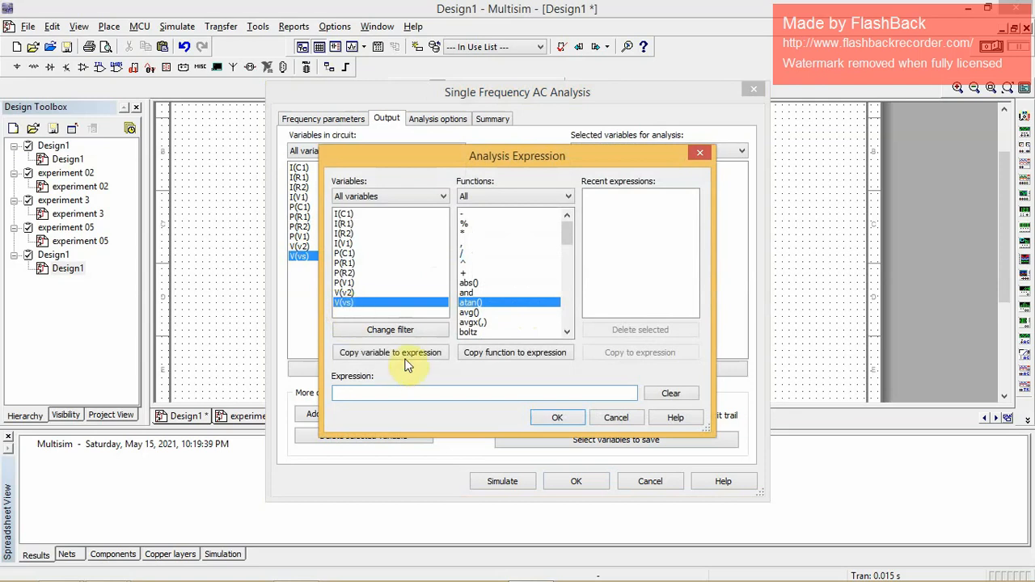
pyautogui.click(406, 356)
pyautogui.write('/')
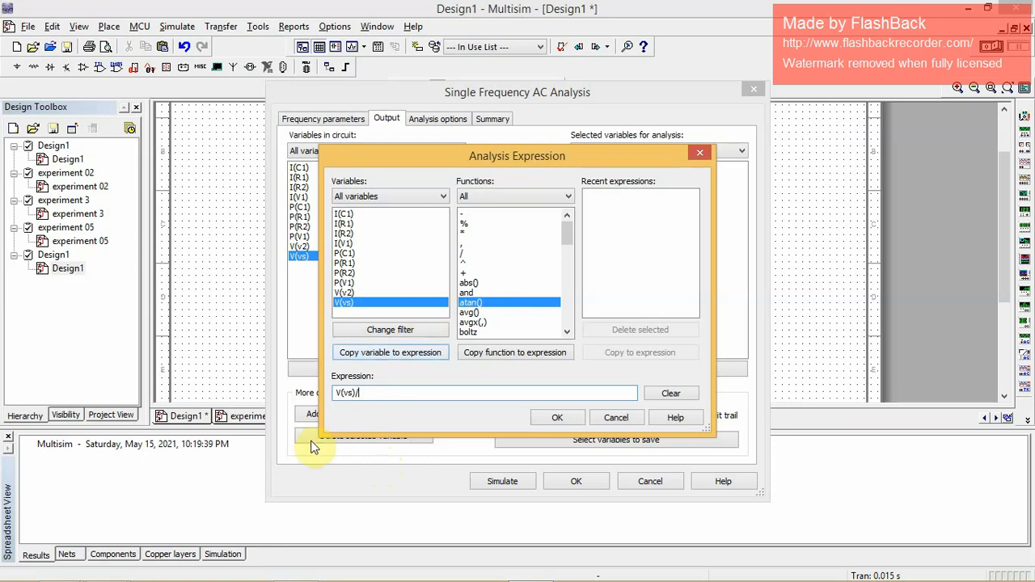
pyautogui.write('(')
pyautogui.click(349, 225)
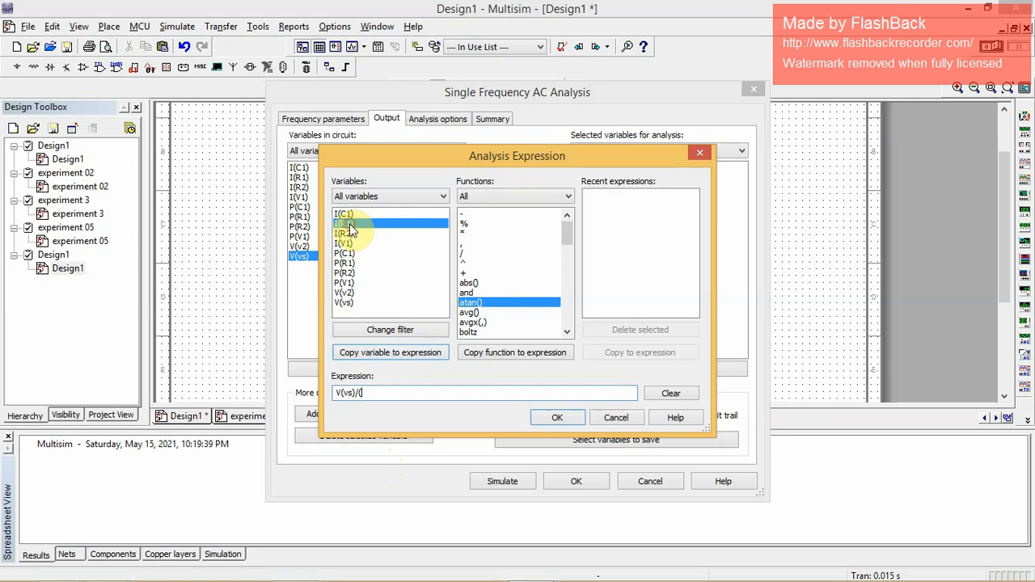
pyautogui.click(401, 356)
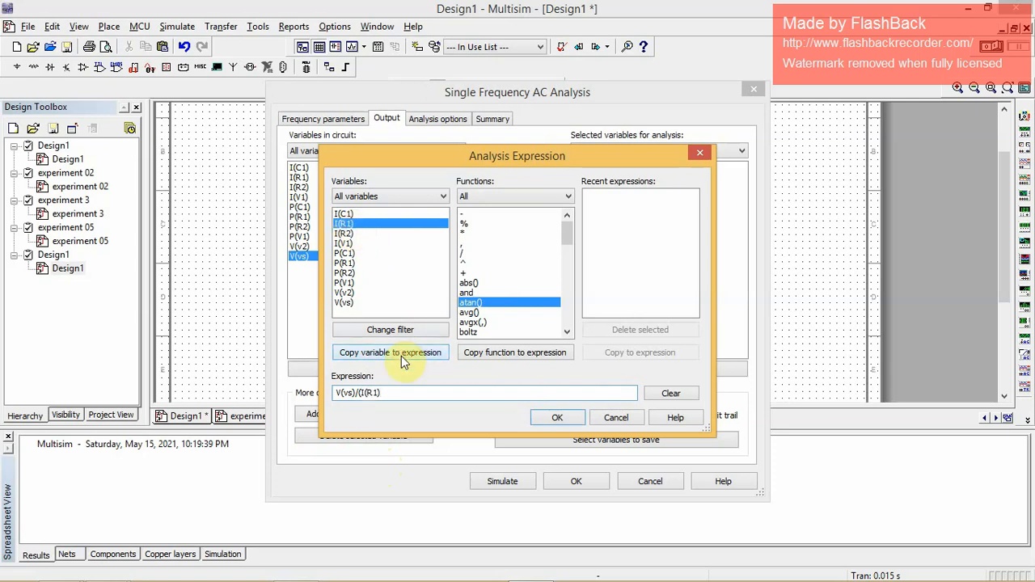
pyautogui.write('+')
pyautogui.click(343, 233)
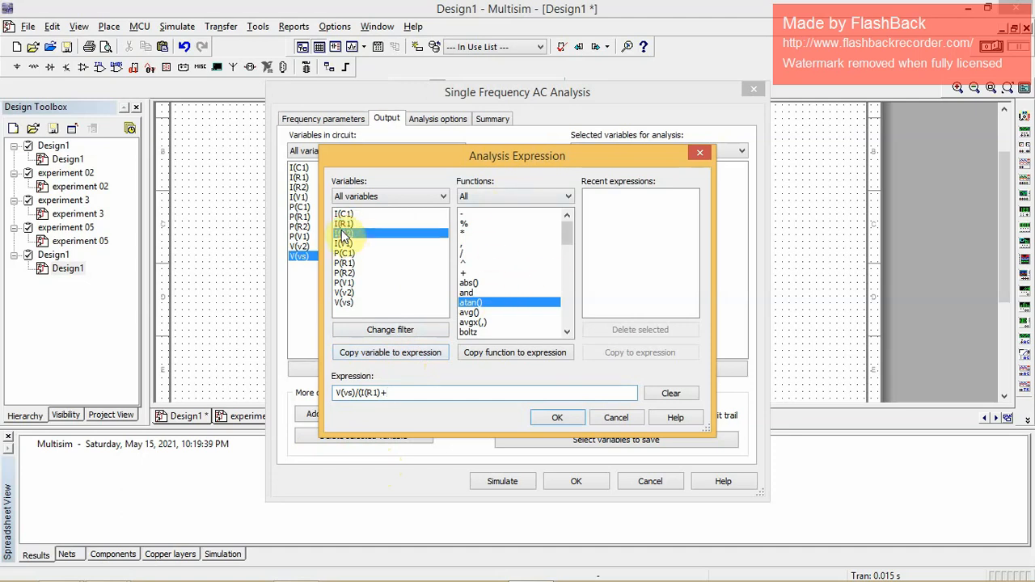
pyautogui.click(384, 355)
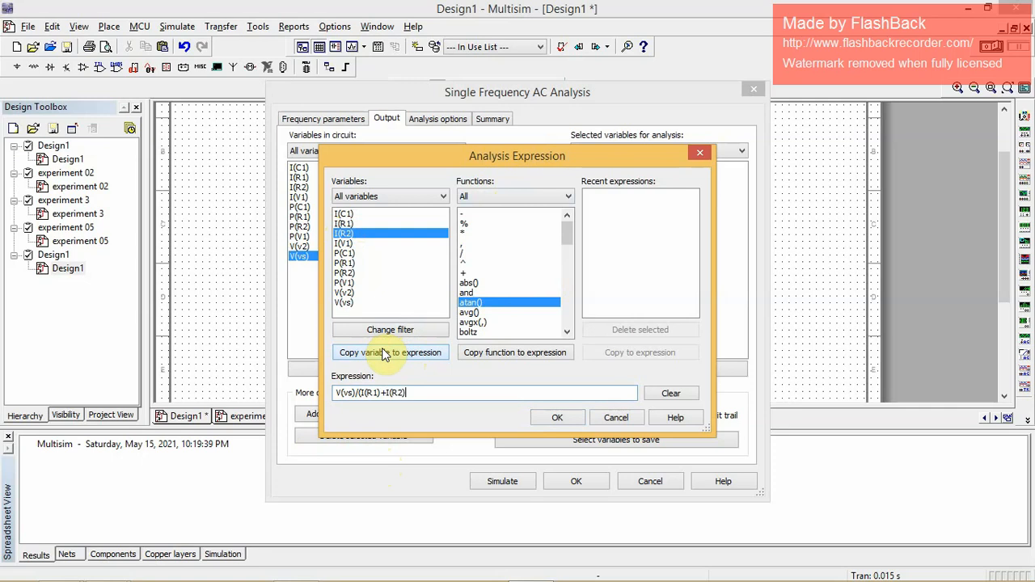
pyautogui.write(')')
pyautogui.click(555, 417)
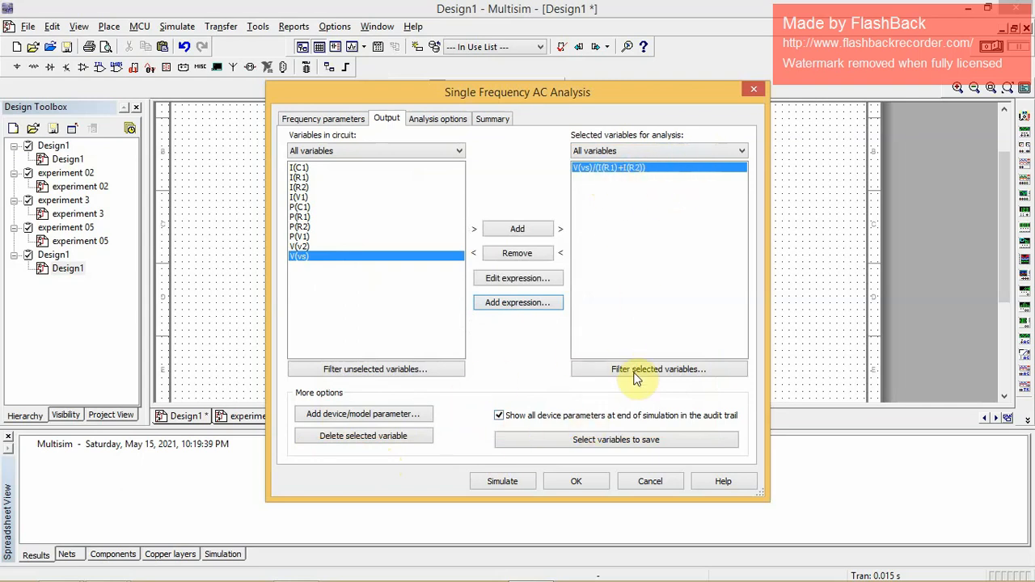
pyautogui.click(501, 482)
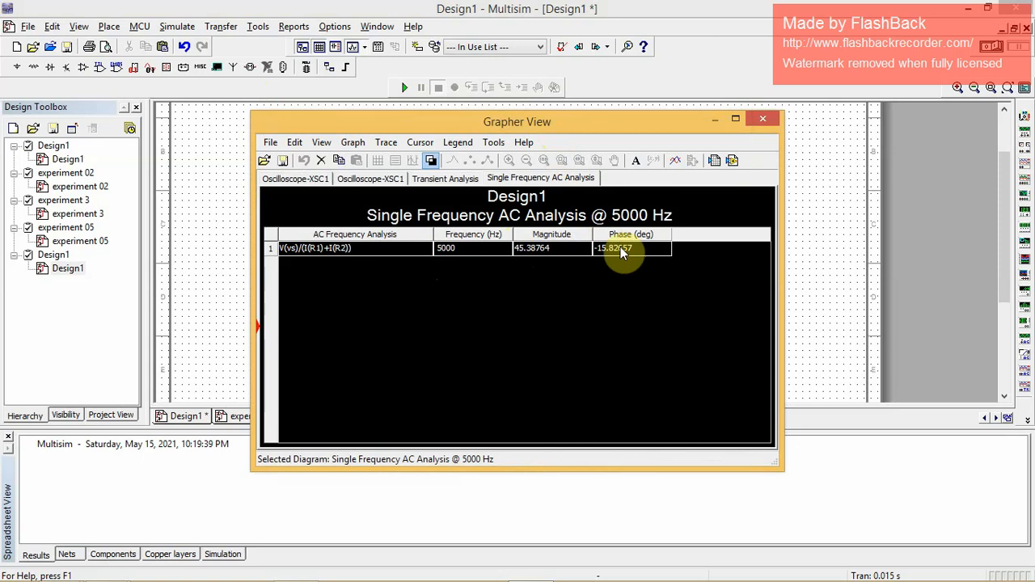
pyautogui.moveTo(512, 118); pyautogui.dragTo(527, 146)
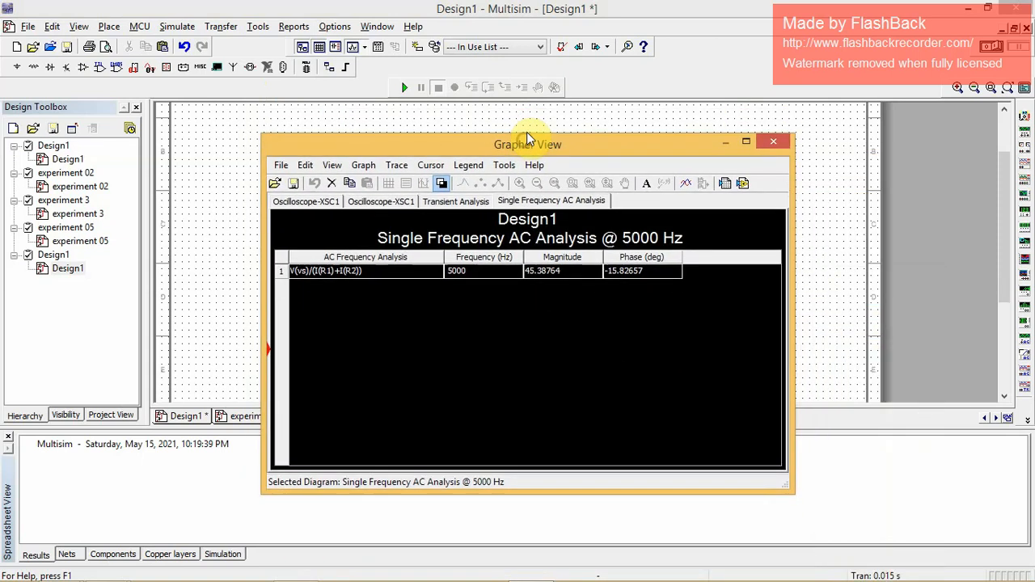
# - Close the single frequency results and set up an AC Analysis of Design1 with 1 Hz start frequency, Decade sweep and Decibel vertical scale
pyautogui.click(778, 146)
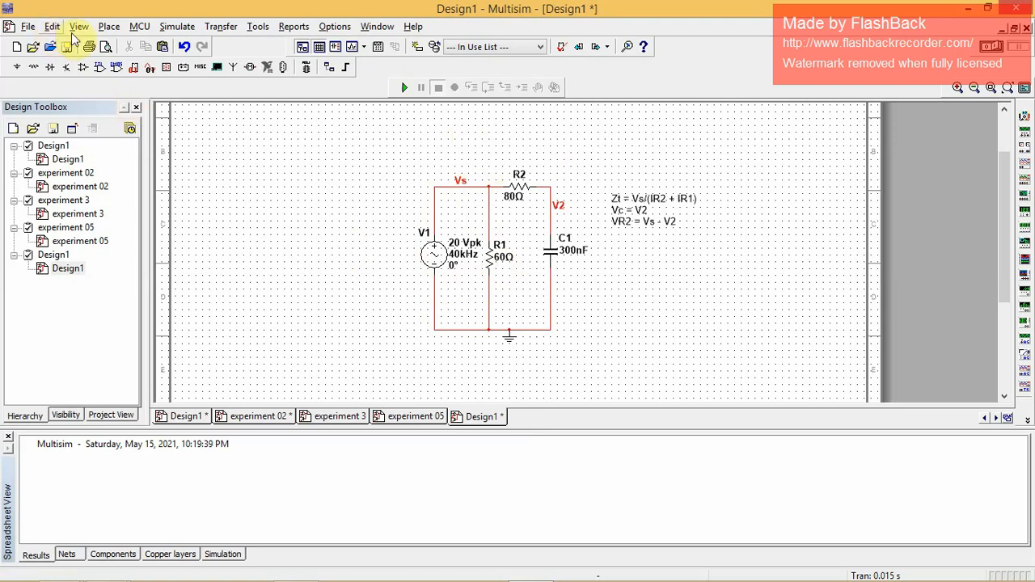
pyautogui.click(185, 30)
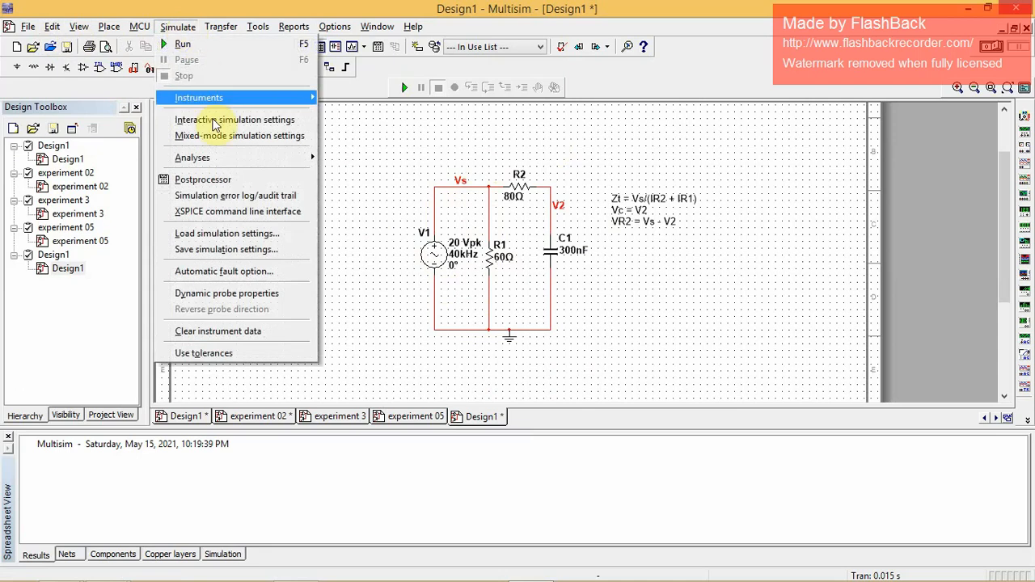
pyautogui.moveTo(210, 164)
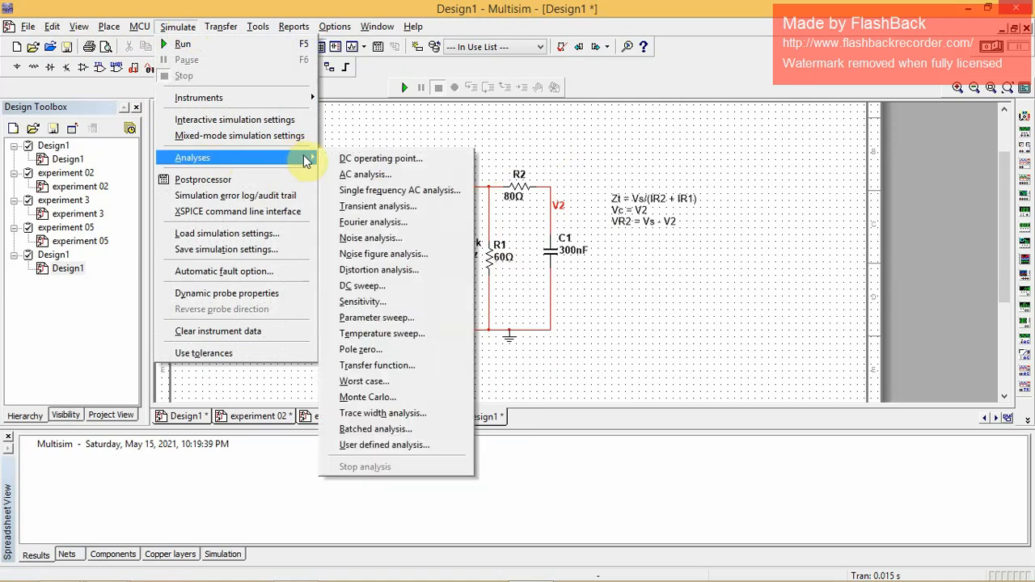
pyautogui.click(373, 175)
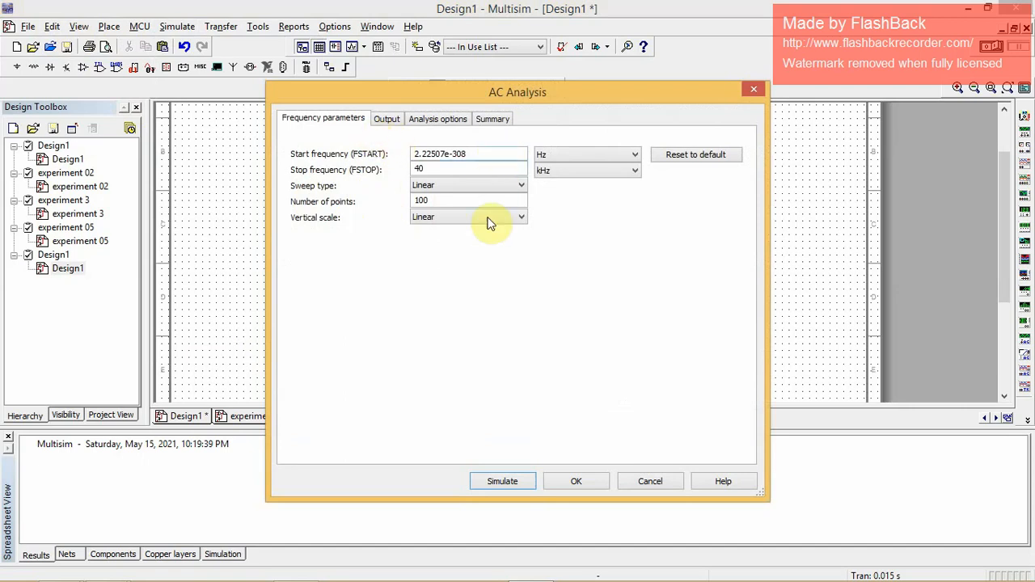
pyautogui.click(461, 186)
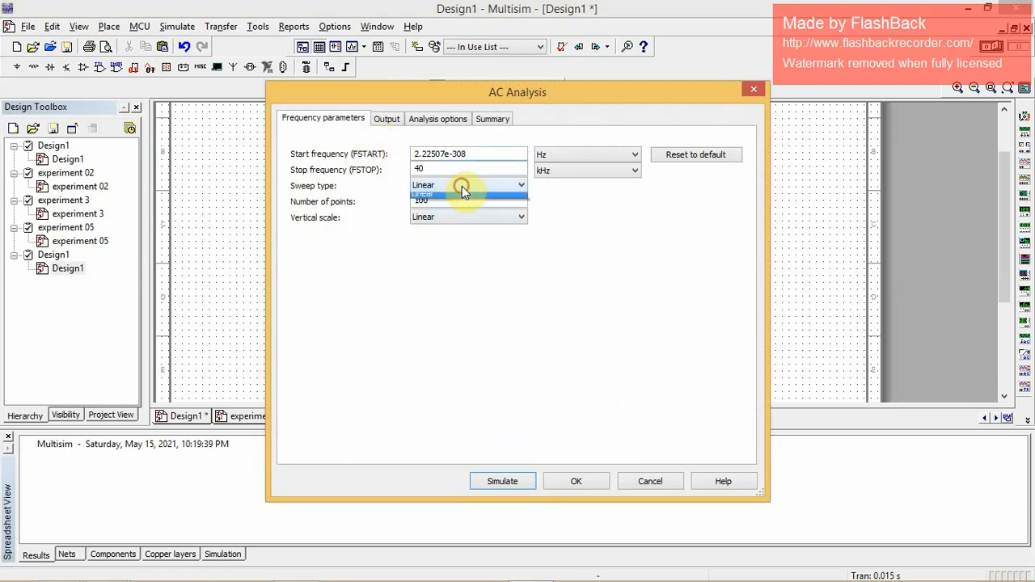
pyautogui.click(457, 199)
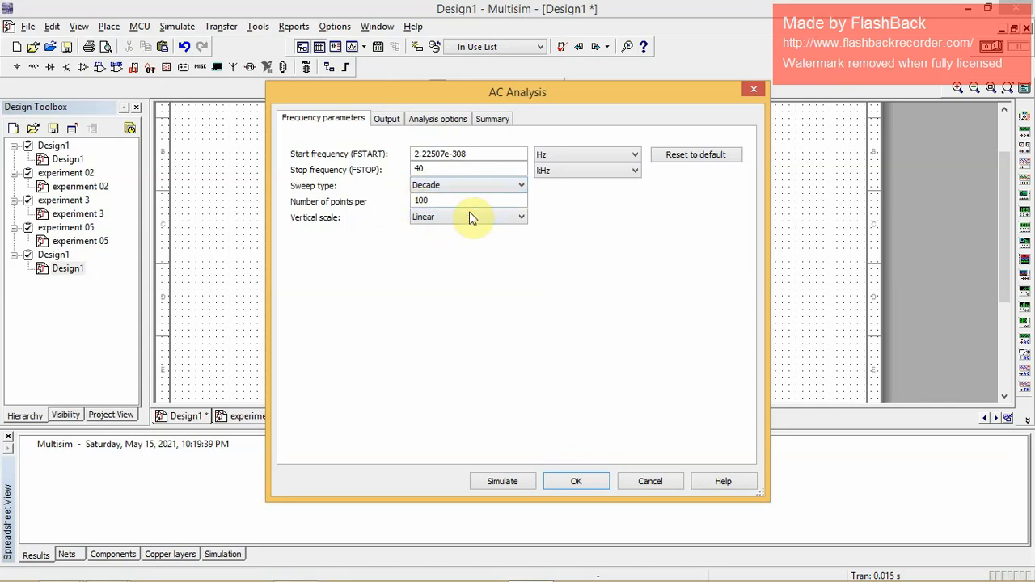
pyautogui.click(431, 222)
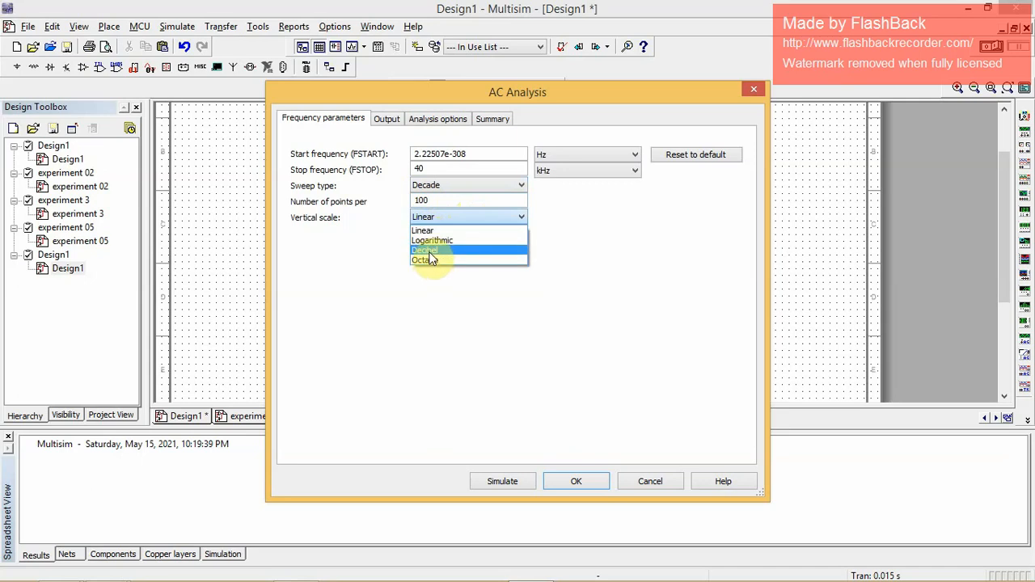
pyautogui.click(430, 253)
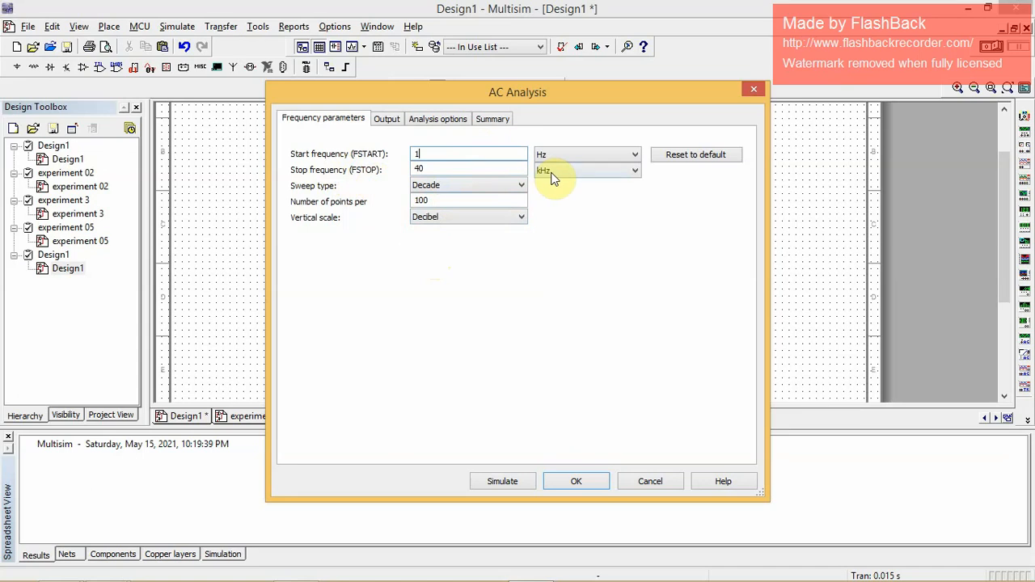
# - Simulate the AC analysis with the total impedance expression V(vs)/(I(R1)+I(R2)) as output, and close the resulting magnitude and phase graphs
pyautogui.click(385, 120)
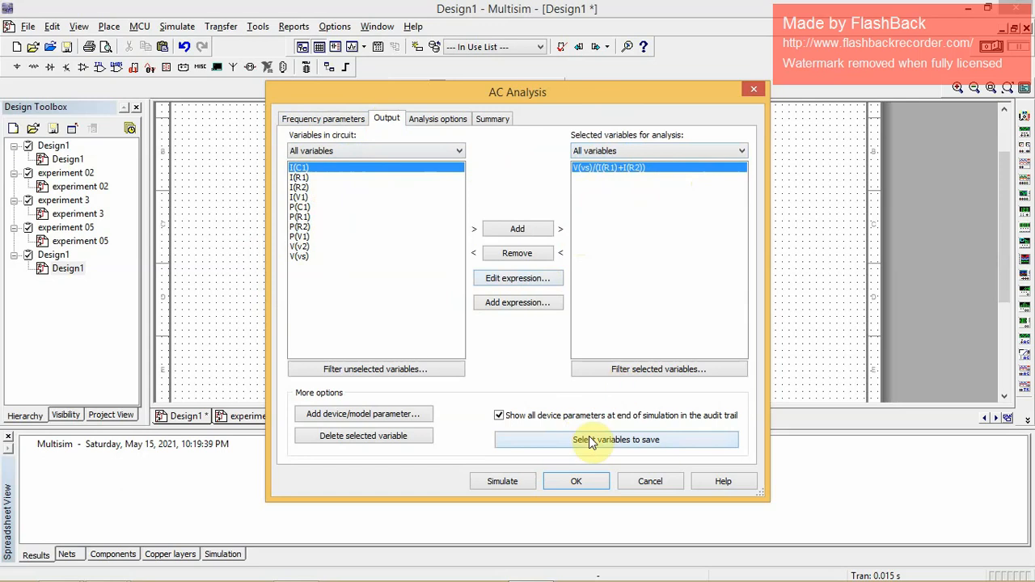
pyautogui.click(502, 481)
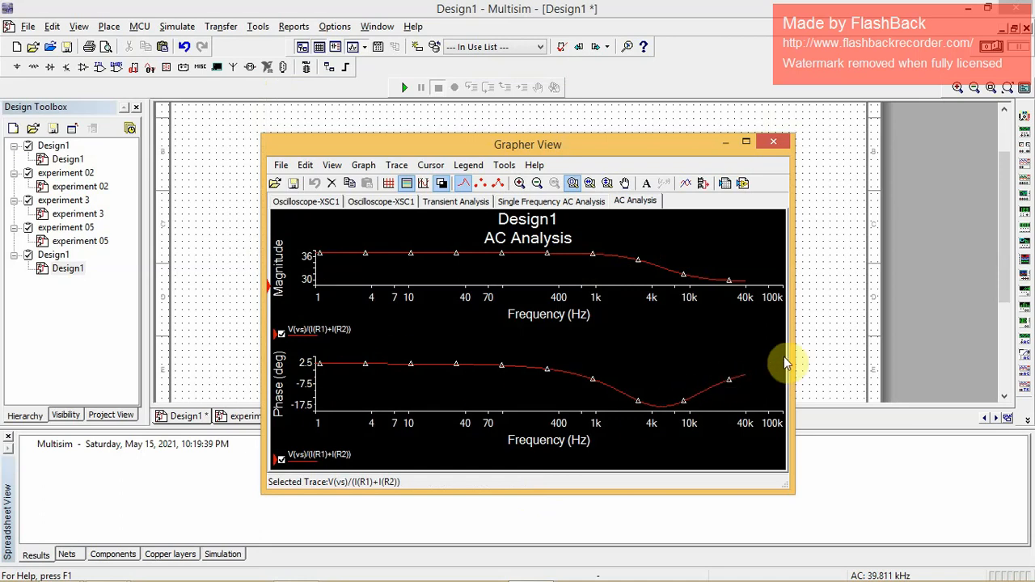
pyautogui.click(776, 142)
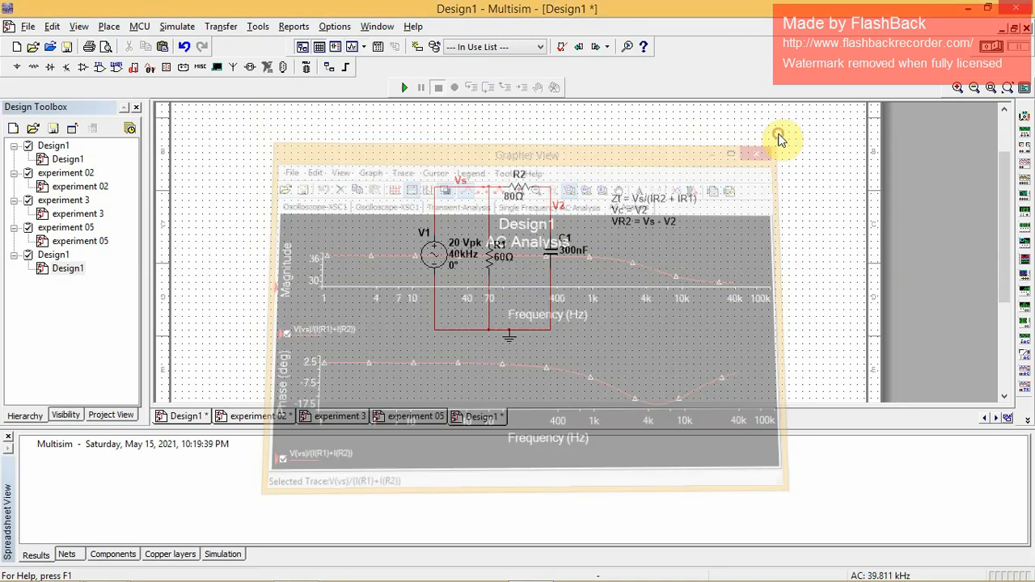